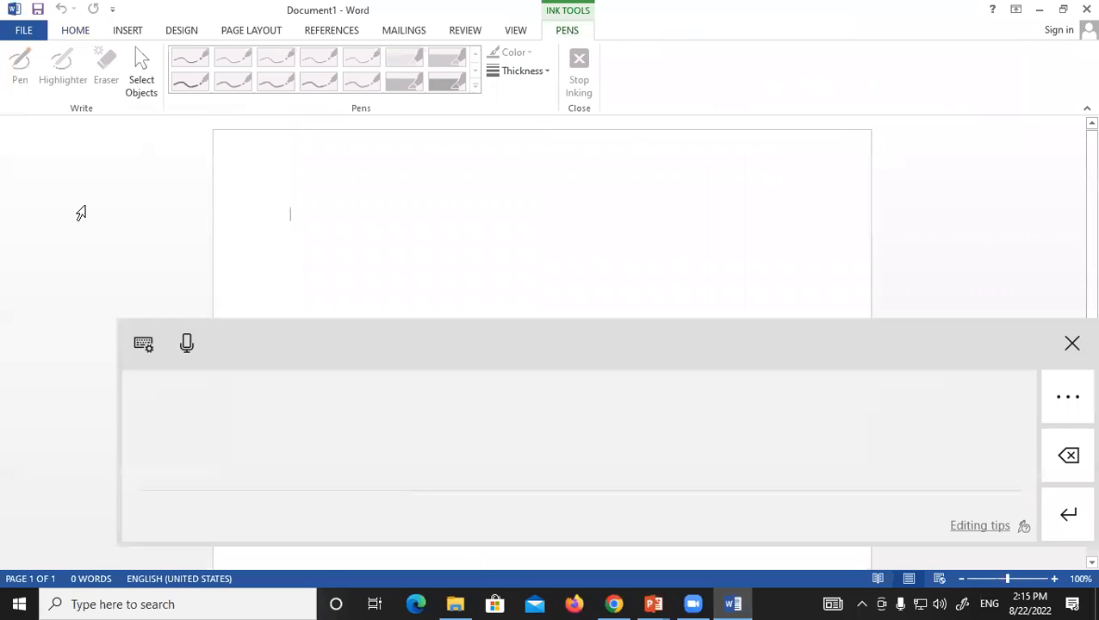
- Open Paint with the mspaint command and set the brush to red with a thicker line
key("super+r")
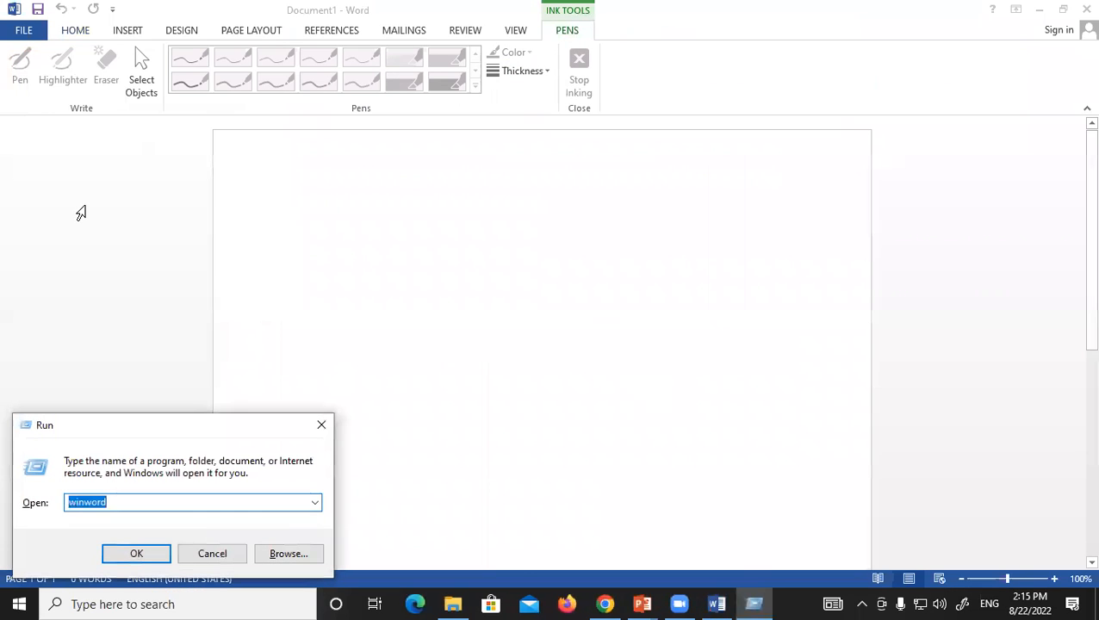
type("mspaint")
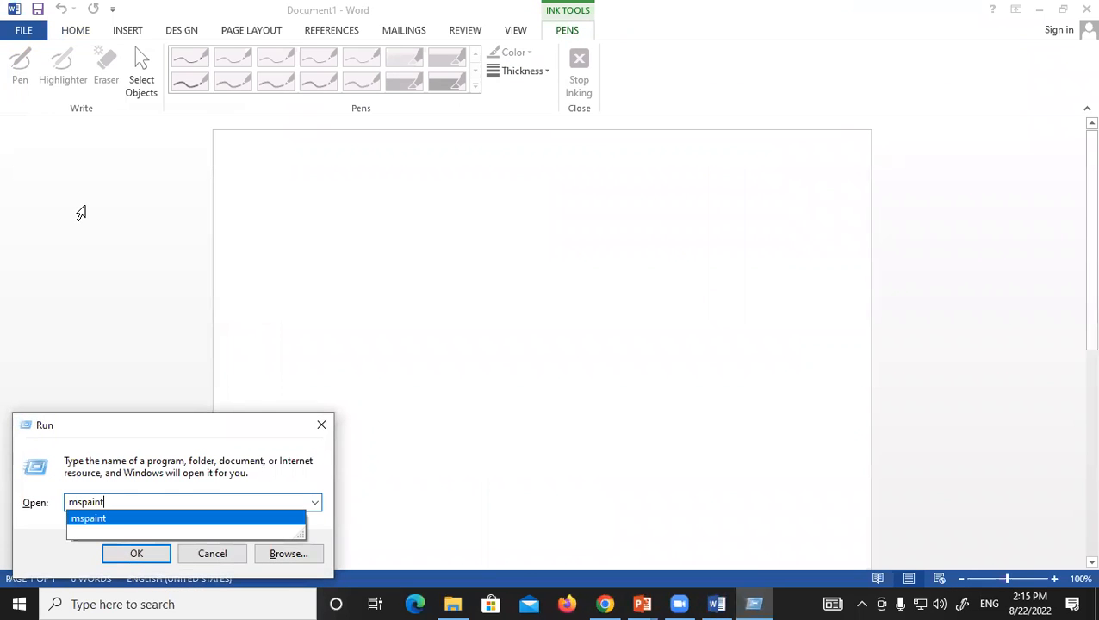
key("Return")
left_click(144, 247)
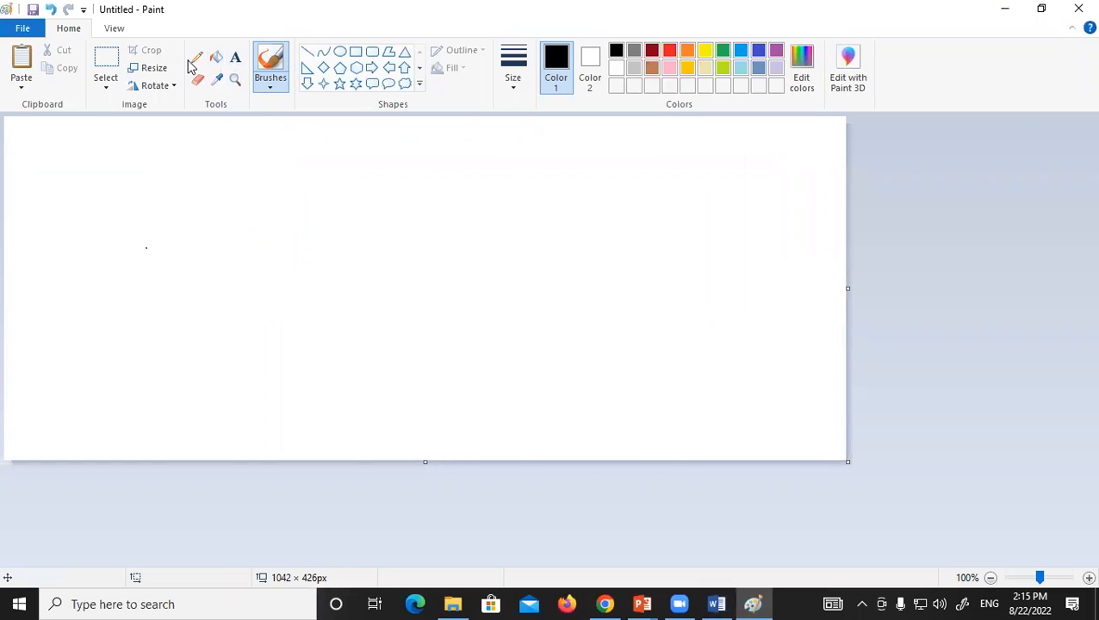
left_click(513, 71)
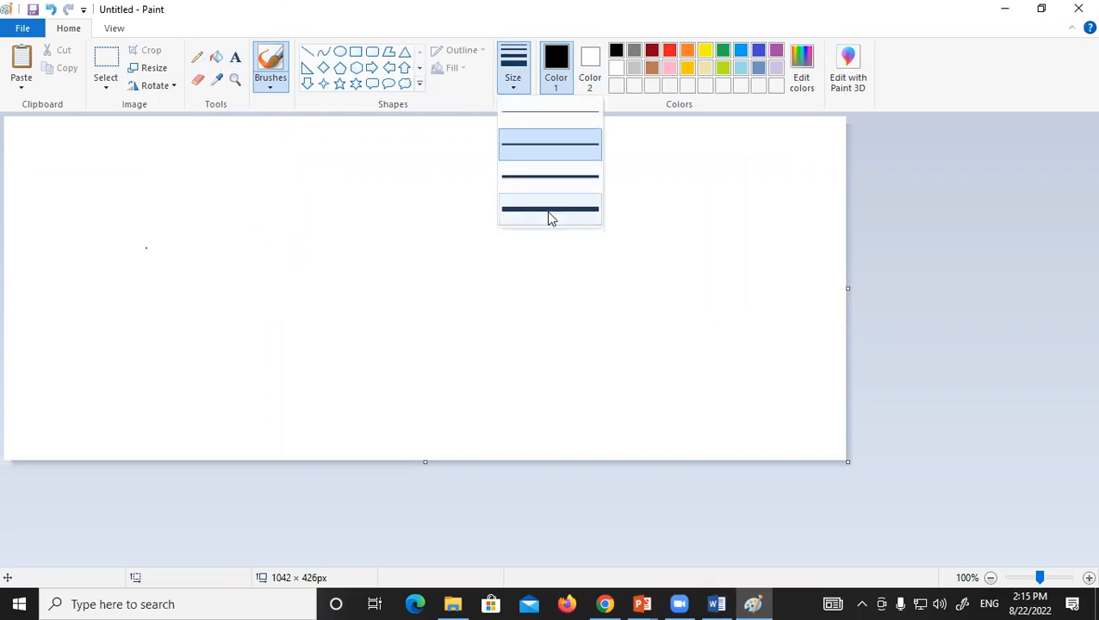
left_click(664, 64)
left_click(669, 52)
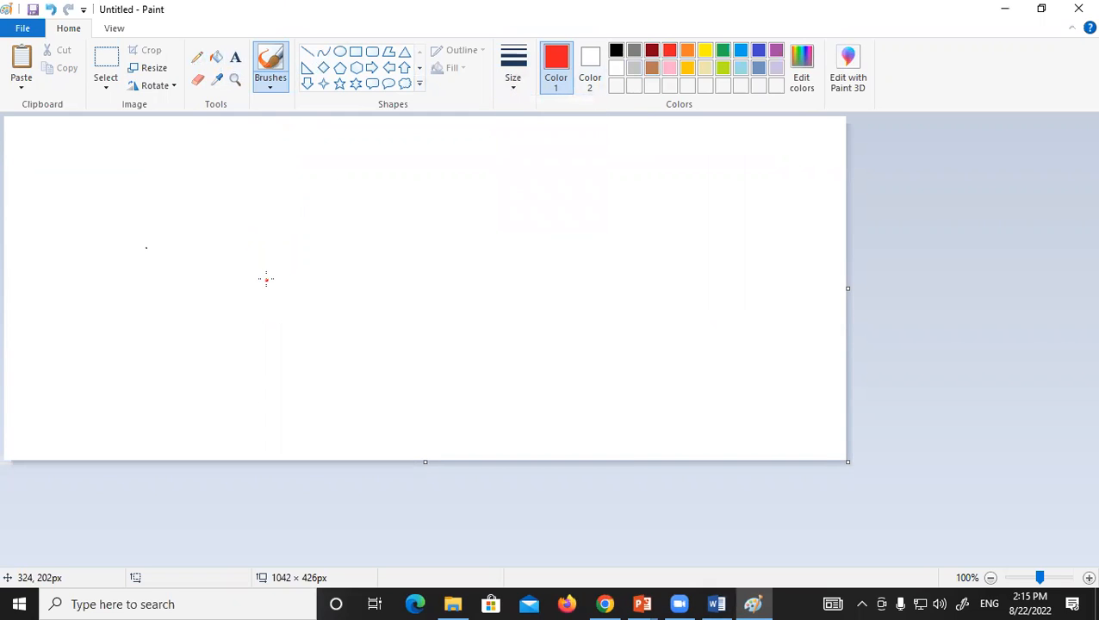
- Handwrite "Simple" with "Pri" and "Compound" with "Prin + Int" diagonally across the middle of the canvas, and add emphasis strokes
mouse_move(392, 312)
left_mouse_down()
mouse_move(408, 313)
mouse_move(403, 336)
mouse_move(422, 304)
mouse_move(442, 301)
mouse_move(459, 260)
mouse_move(476, 376)
mouse_move(504, 337)
mouse_move(536, 340)
mouse_move(514, 278)
mouse_move(569, 231)
left_mouse_up()
mouse_move(500, 243)
left_mouse_down()
mouse_move(505, 222)
mouse_move(472, 174)
mouse_move(489, 208)
mouse_move(499, 146)
left_mouse_up()
left_click_drag(589, 209, 592, 190)
mouse_move(597, 248)
left_mouse_down()
mouse_move(595, 258)
mouse_move(612, 220)
mouse_move(636, 207)
mouse_move(657, 148)
mouse_move(659, 166)
mouse_move(694, 148)
mouse_move(682, 114)
mouse_move(708, 131)
mouse_move(725, 121)
mouse_move(731, 144)
left_mouse_up()
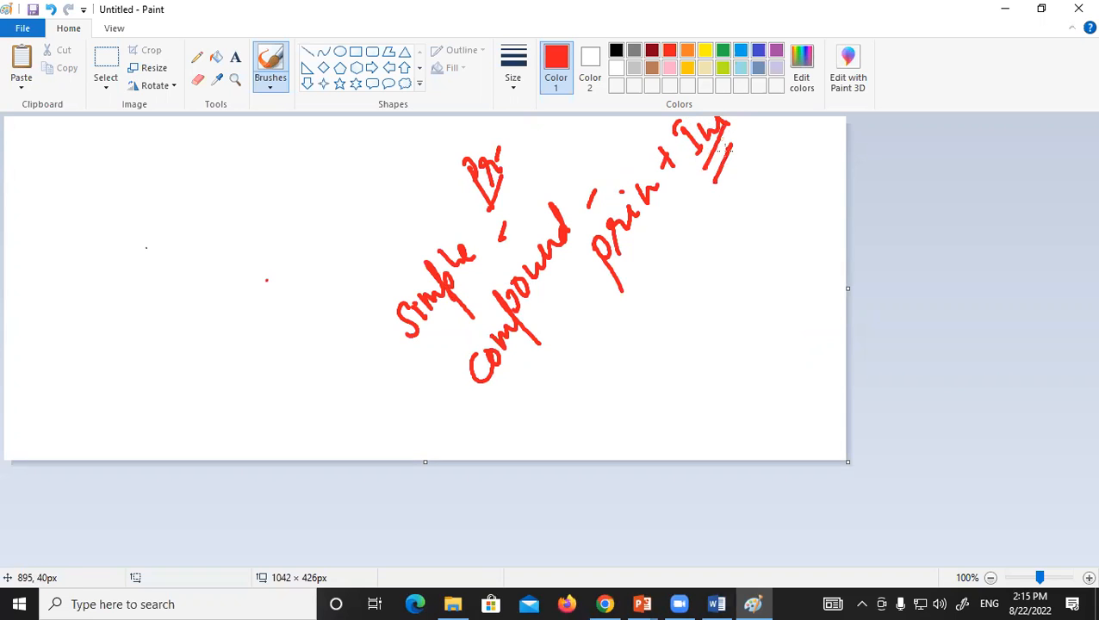
mouse_move(663, 250)
left_mouse_down()
mouse_move(653, 288)
mouse_move(673, 293)
left_mouse_up()
left_click_drag(489, 413, 494, 379)
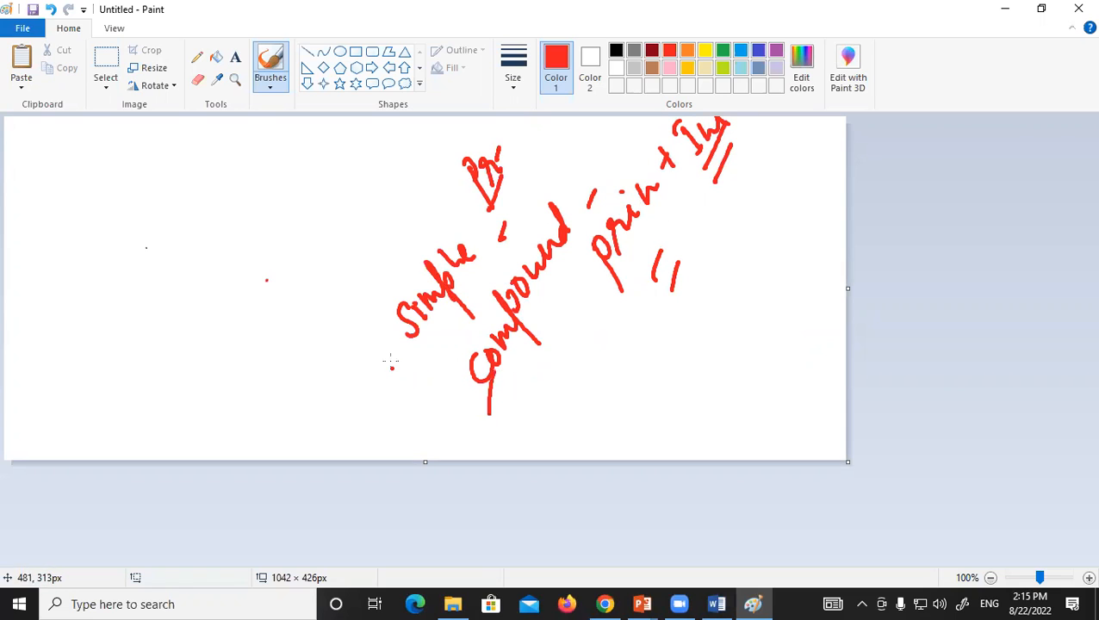
mouse_move(426, 358)
left_mouse_down()
mouse_move(439, 309)
mouse_move(471, 262)
left_mouse_up()
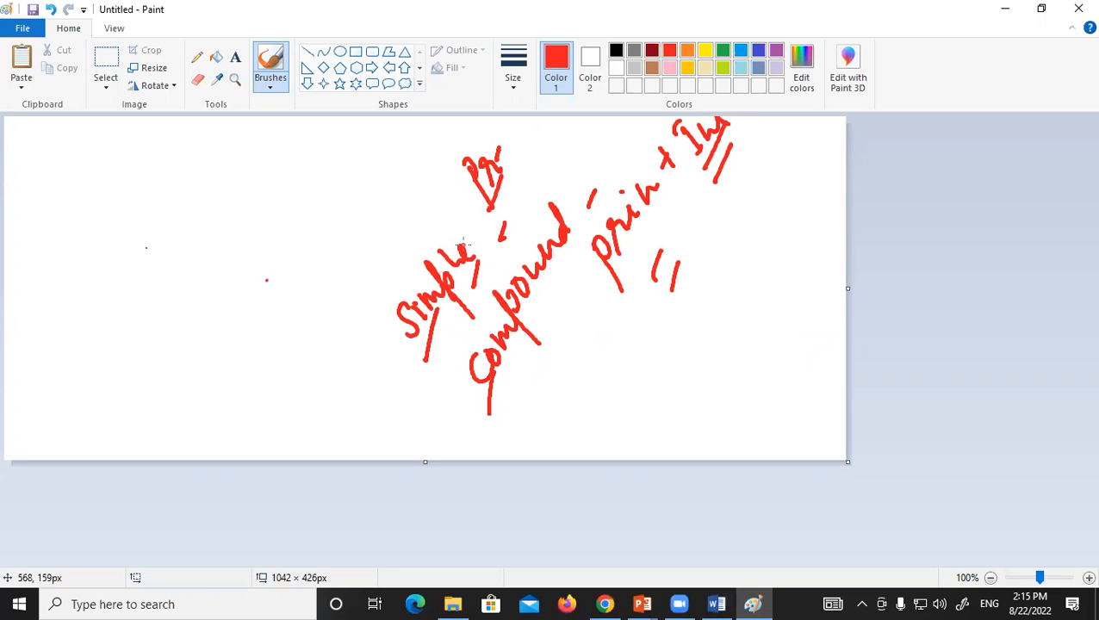
- Handwrite "Bank Loan" and "Intrest" beside the interest types and mark each word with emphasis strokes
mouse_move(189, 291)
left_mouse_down()
mouse_move(203, 325)
mouse_move(193, 307)
mouse_move(213, 277)
mouse_move(204, 243)
mouse_move(235, 260)
left_mouse_up()
left_click_drag(226, 340, 233, 283)
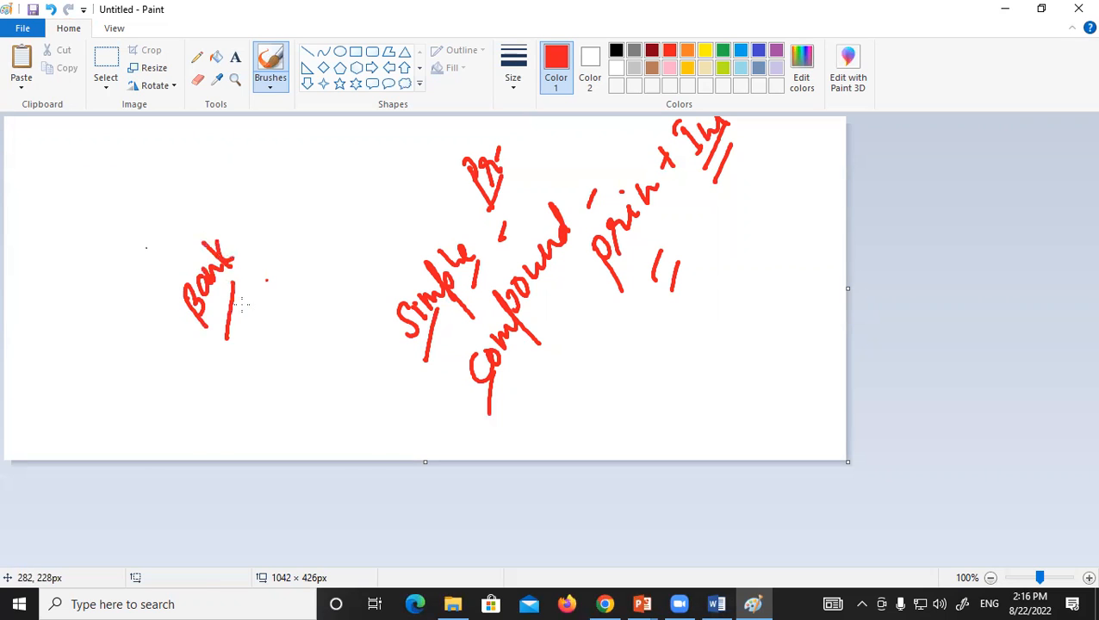
mouse_move(235, 211)
left_mouse_down()
mouse_move(257, 231)
mouse_move(265, 196)
mouse_move(288, 172)
left_mouse_up()
left_click_drag(279, 252, 290, 197)
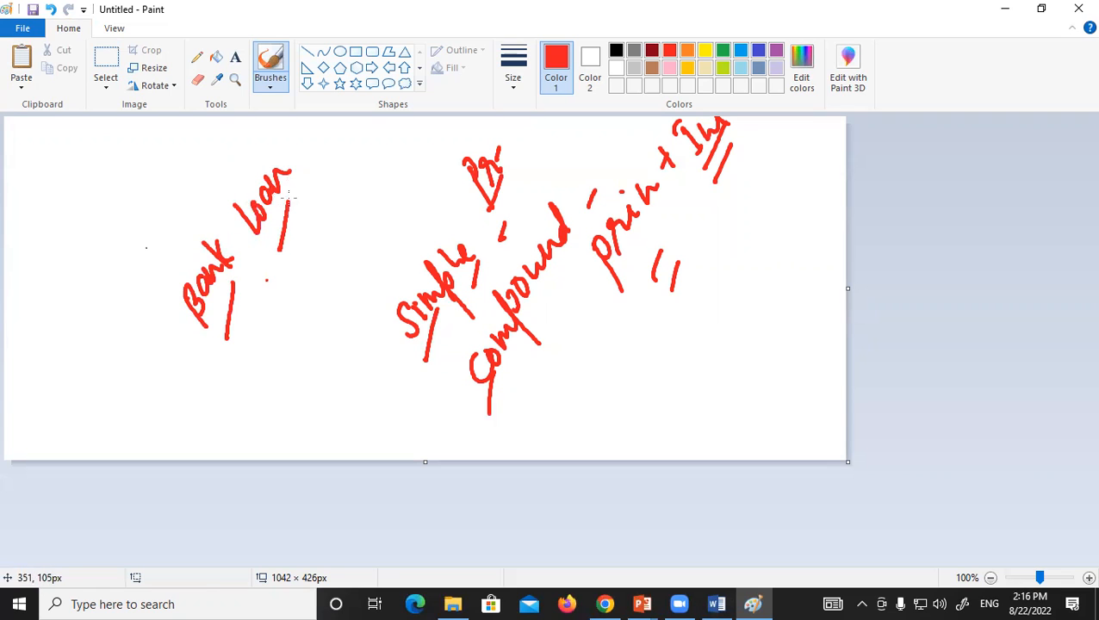
mouse_move(299, 333)
left_mouse_down()
mouse_move(308, 354)
mouse_move(306, 277)
mouse_move(332, 260)
mouse_move(323, 233)
mouse_move(340, 244)
left_mouse_up()
mouse_move(344, 352)
left_mouse_down()
mouse_move(348, 256)
mouse_move(356, 301)
left_mouse_up()
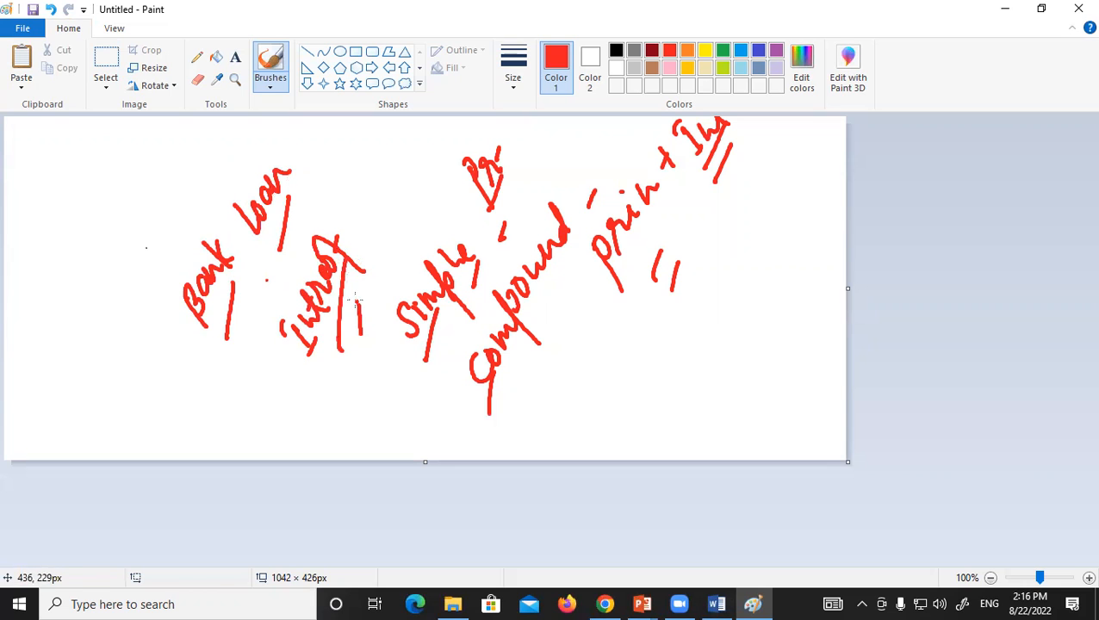
- Handwrite "Sundry" below the "Prin + Int" note and underline it with several strokes
mouse_move(580, 349)
left_mouse_down()
mouse_move(580, 361)
mouse_move(613, 340)
mouse_move(645, 341)
mouse_move(658, 314)
mouse_move(661, 359)
left_mouse_up()
mouse_move(613, 405)
left_mouse_down()
mouse_move(662, 319)
mouse_move(639, 391)
mouse_move(670, 338)
left_mouse_up()
left_click_drag(658, 411, 682, 346)
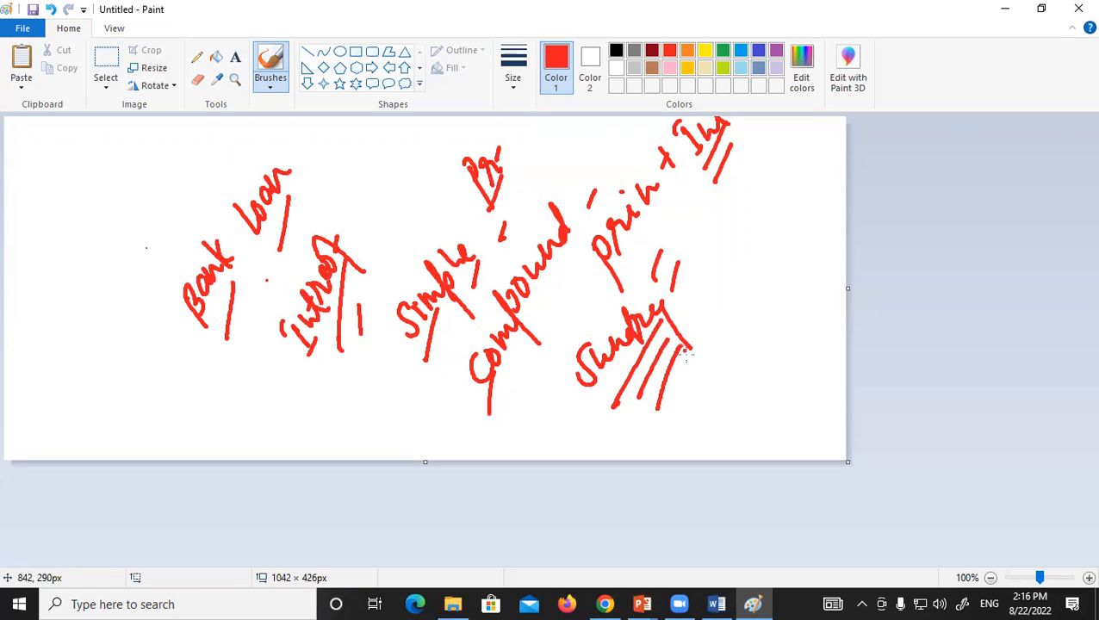
left_click_drag(696, 419, 702, 363)
- Switch to TallyPrime from the desktop and bring up the Intrest Calculation company
key("super+d")
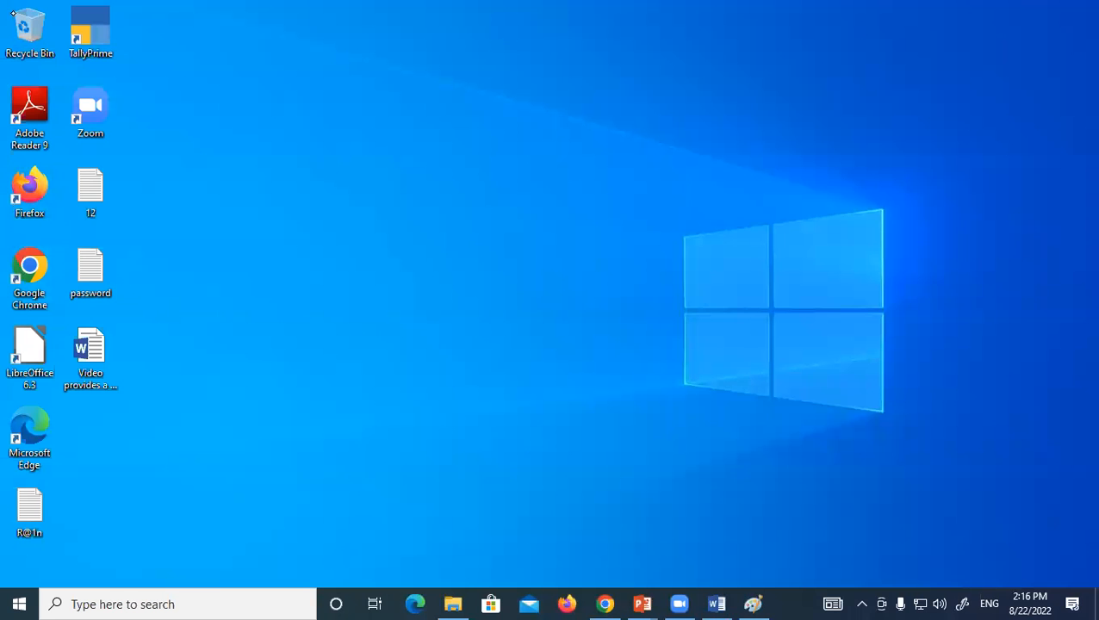
double_click(96, 33)
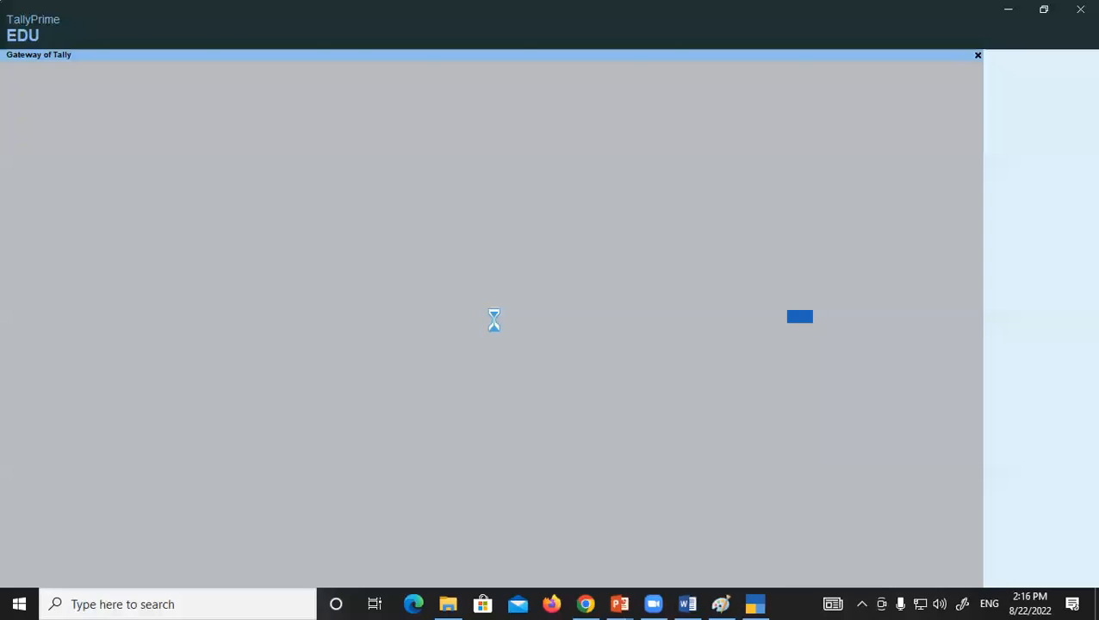
left_click(266, 371)
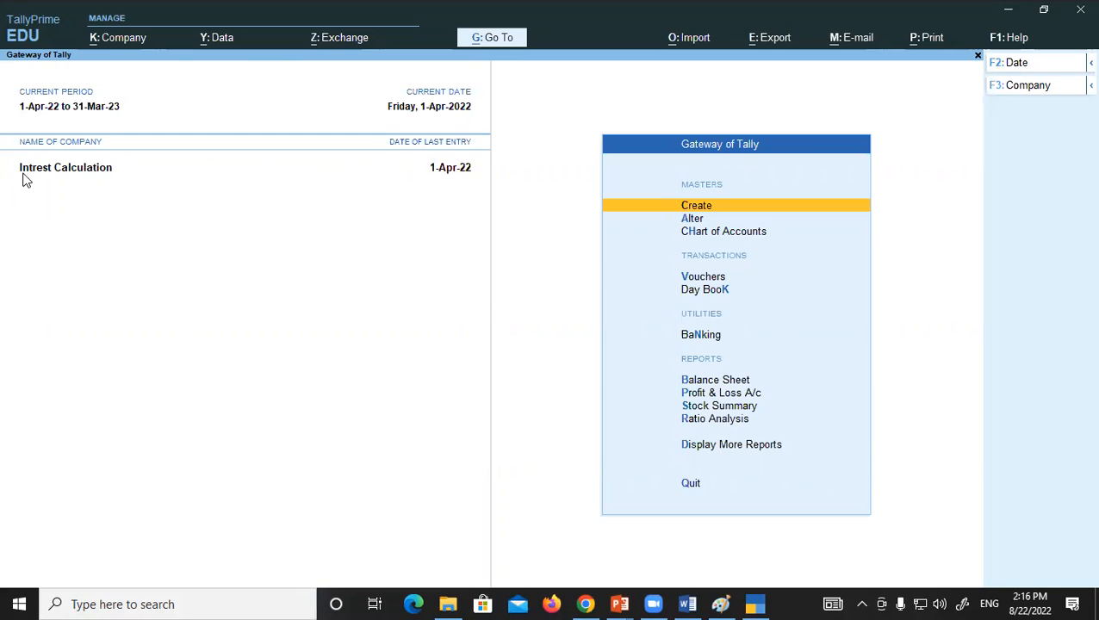
- Check that Enable Interest Calculation is set to Yes in the company features and accept the features
key("F11")
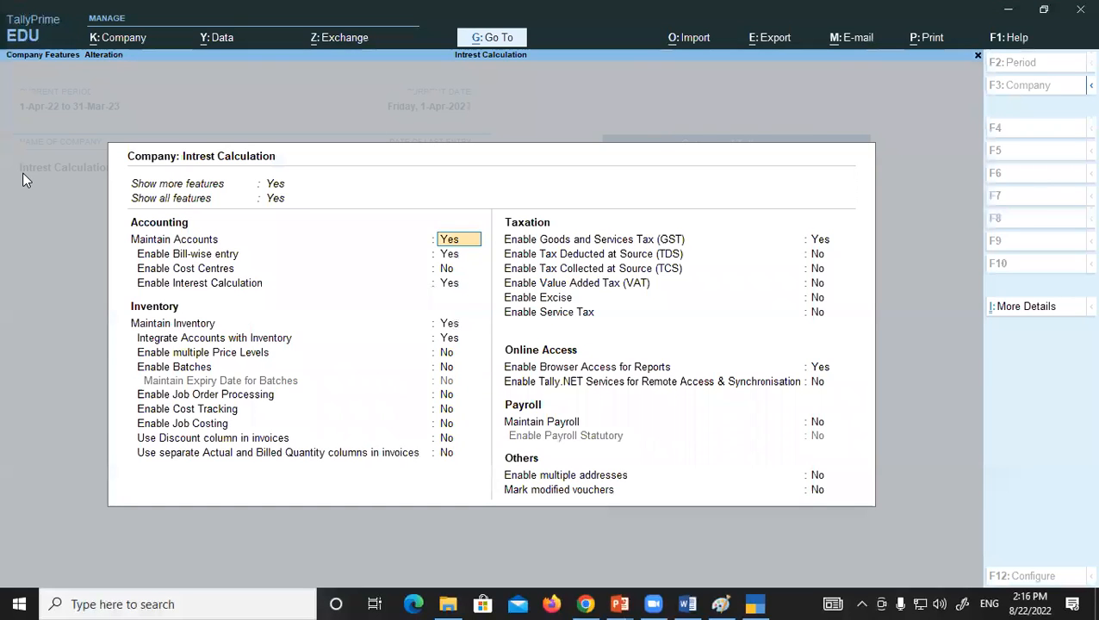
key("Return")
key("Return")
key("Return")
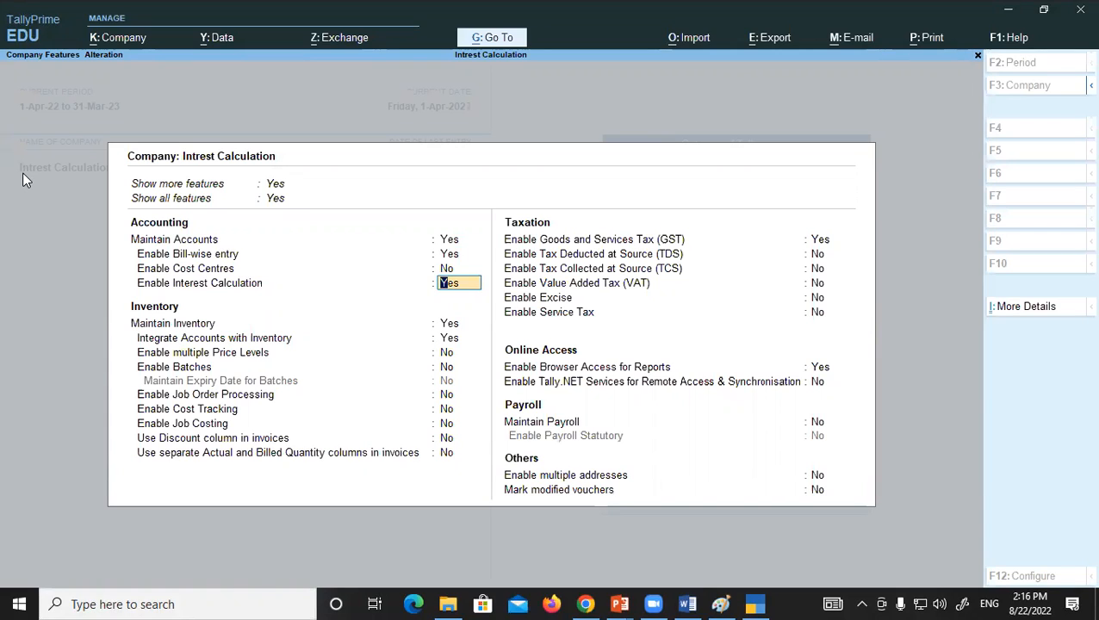
key("Return")
key("ctrl+a")
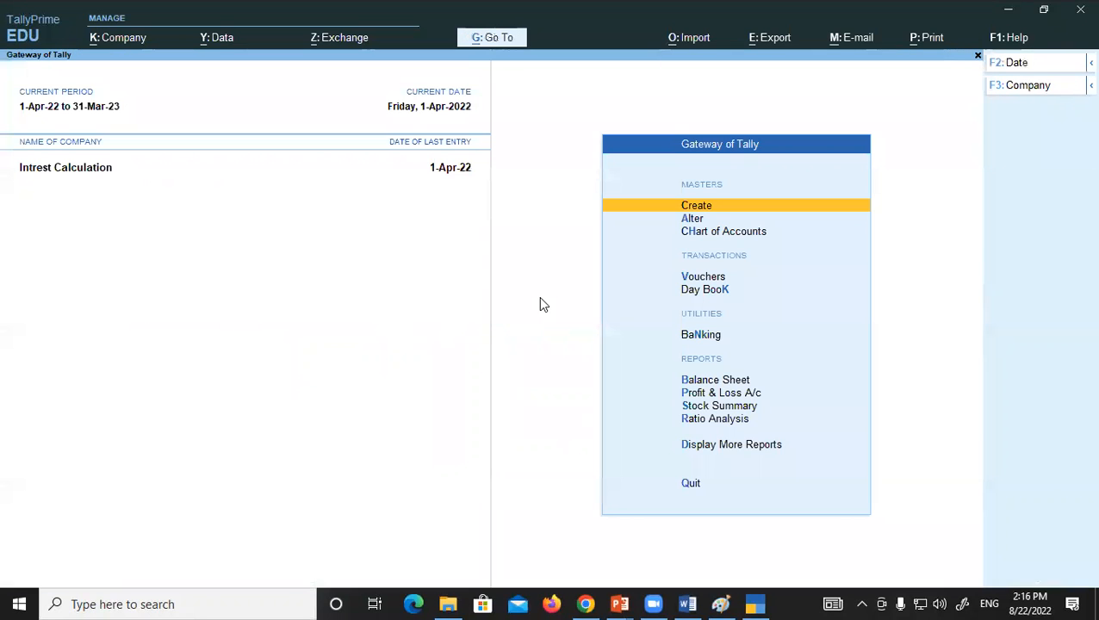
- Start a new Sales voucher in the Intrest Calculation company
key("Down")
key("Down")
key("Down")
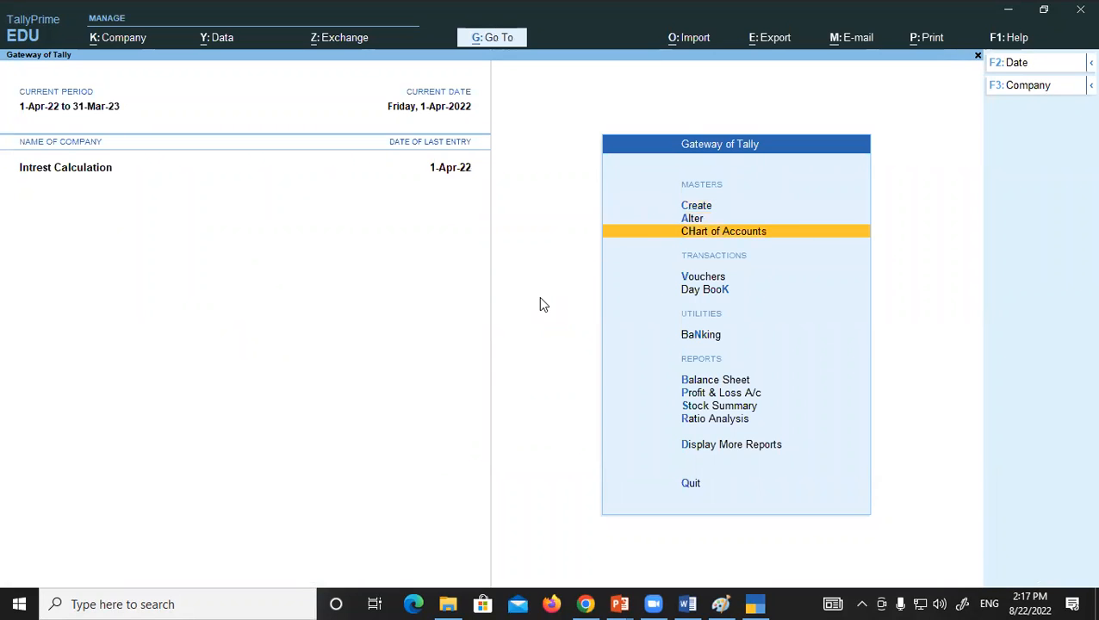
key("Return")
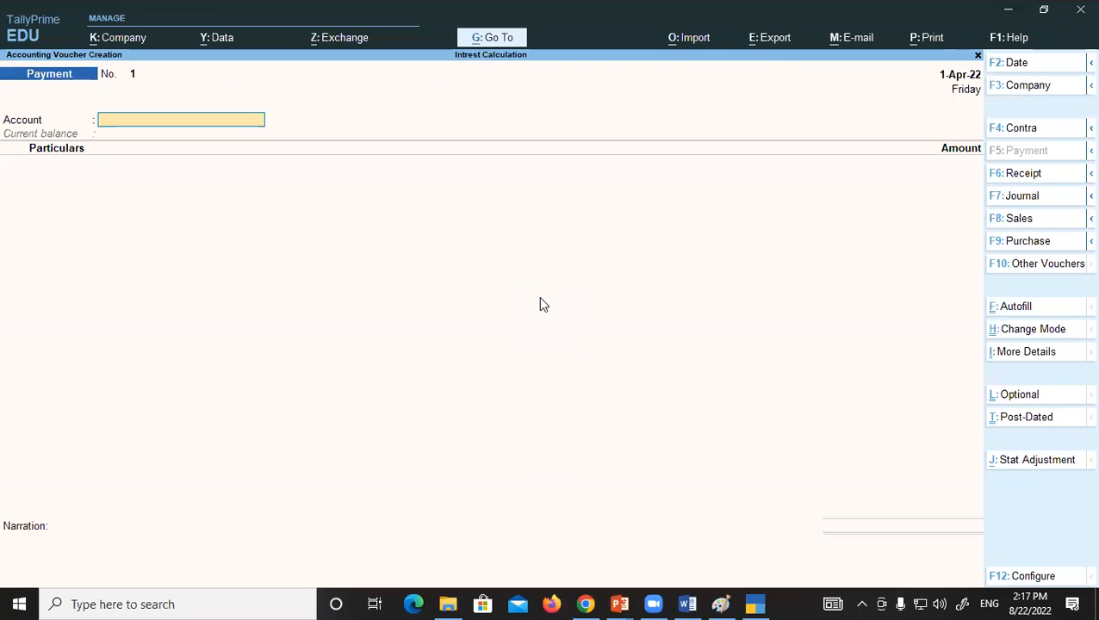
key("F8")
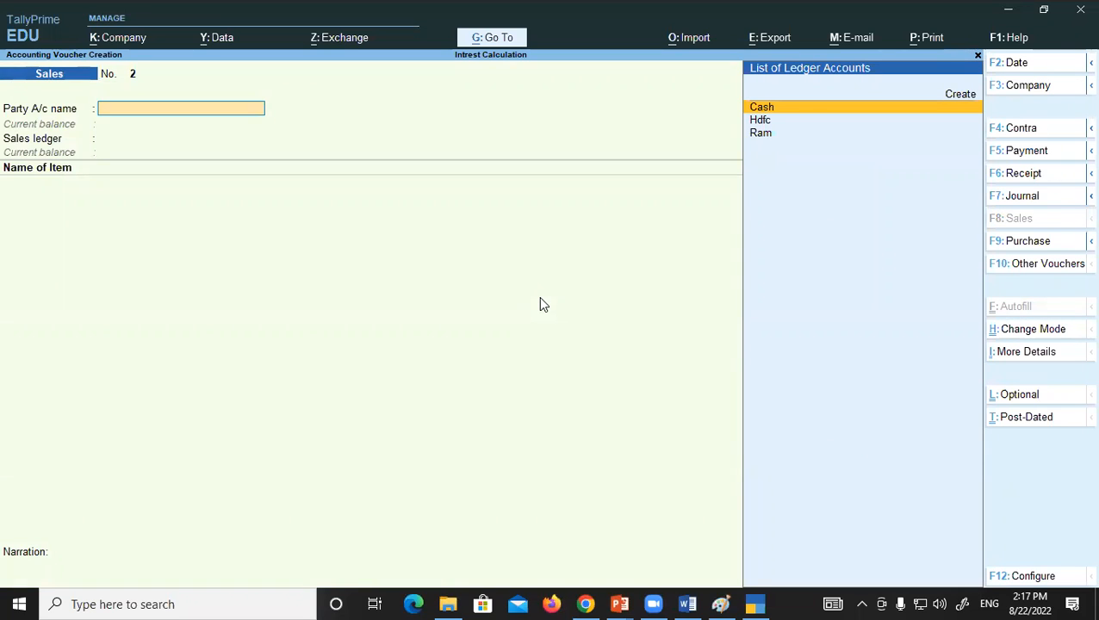
- Start a new party ledger from the sales voucher, enter the customer's name, and place it under Sundry Debtors
key("alt+c")
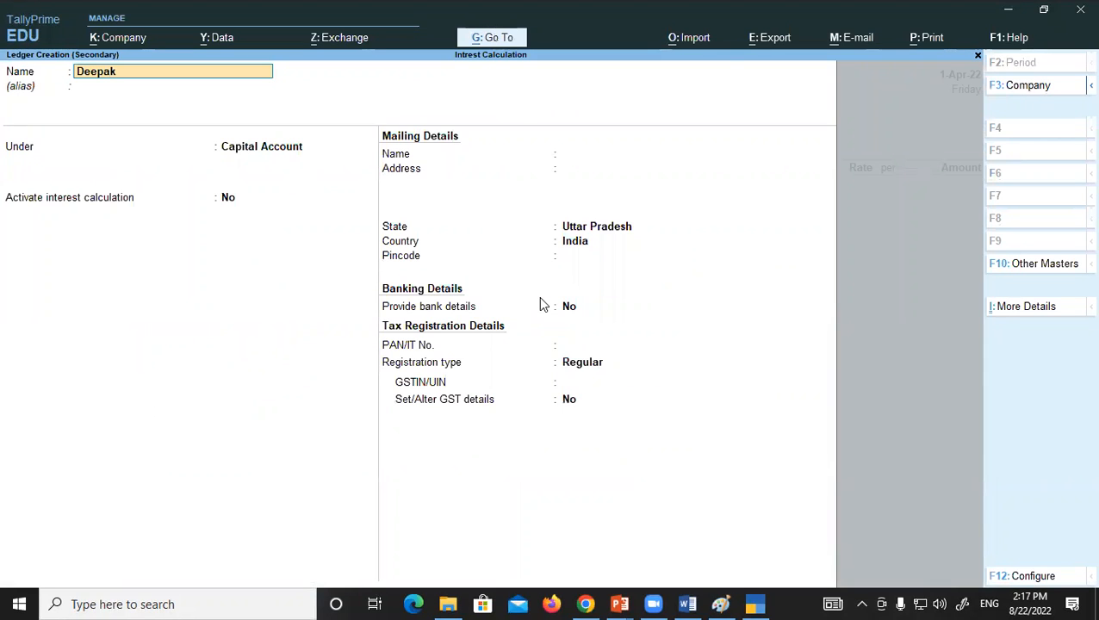
key("Return")
type("S")
key("Down")
key("Down")
key("Down")
key("Down")
key("Return")
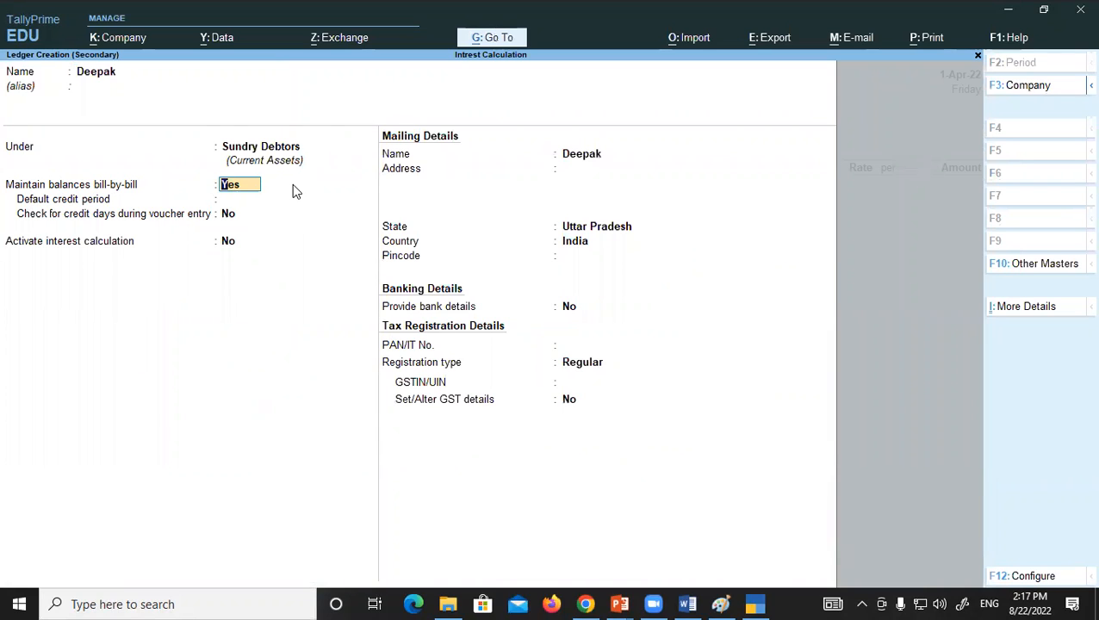
- Keep bill-by-bill balances at Yes, activate interest calculation for the ledger, and set Calculate Interest Transaction-by-Transaction to Yes
key("Return")
key("Return")
key("Return")
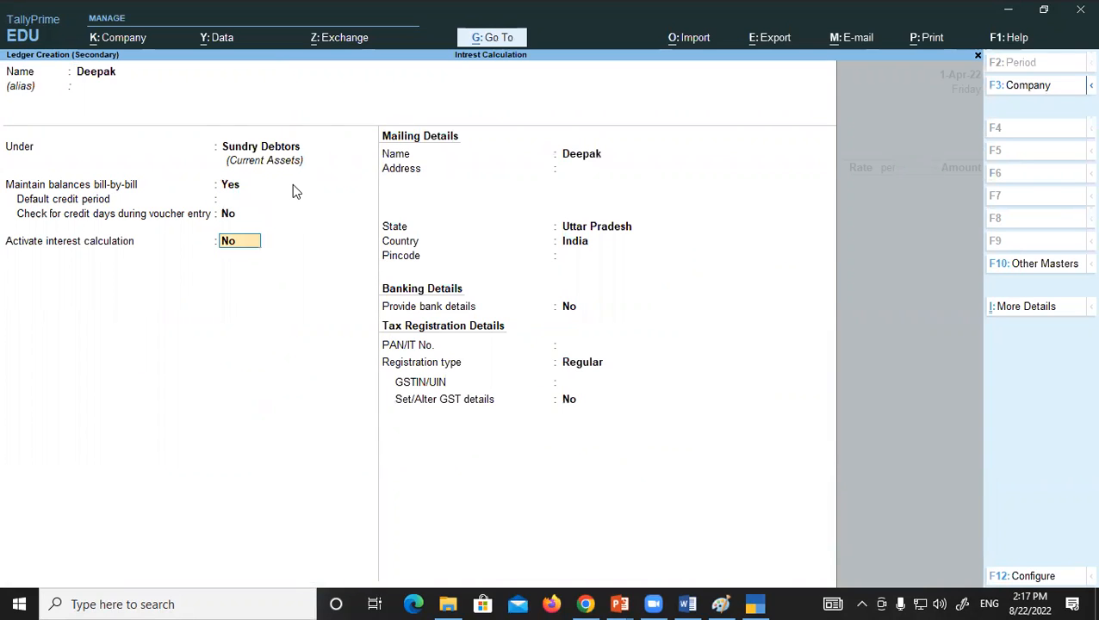
type("y")
key("Return")
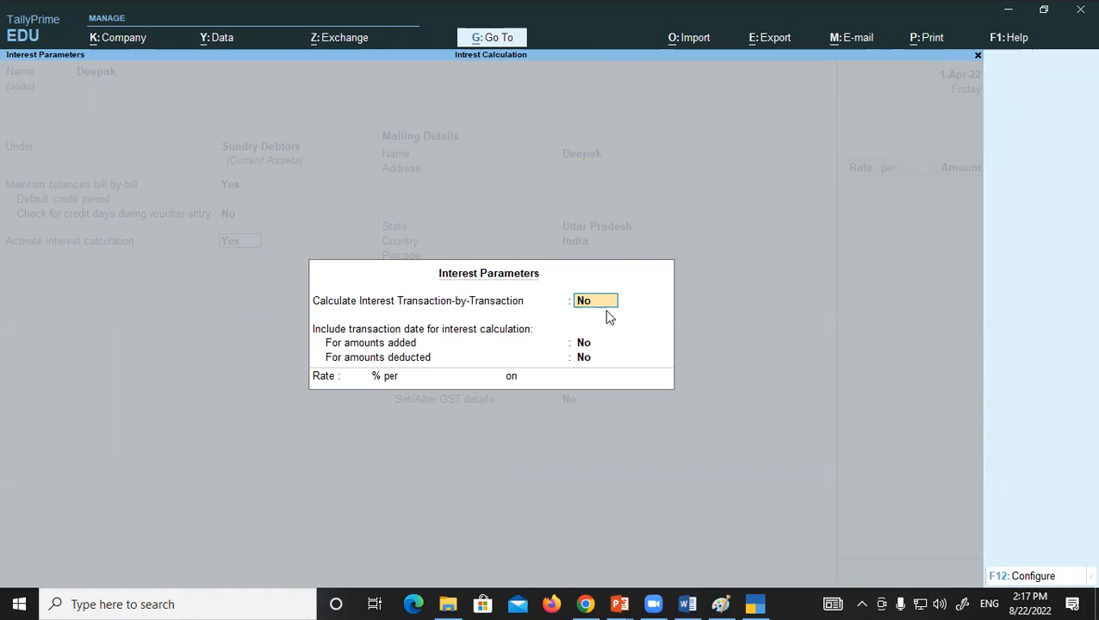
type("y")
key("Return")
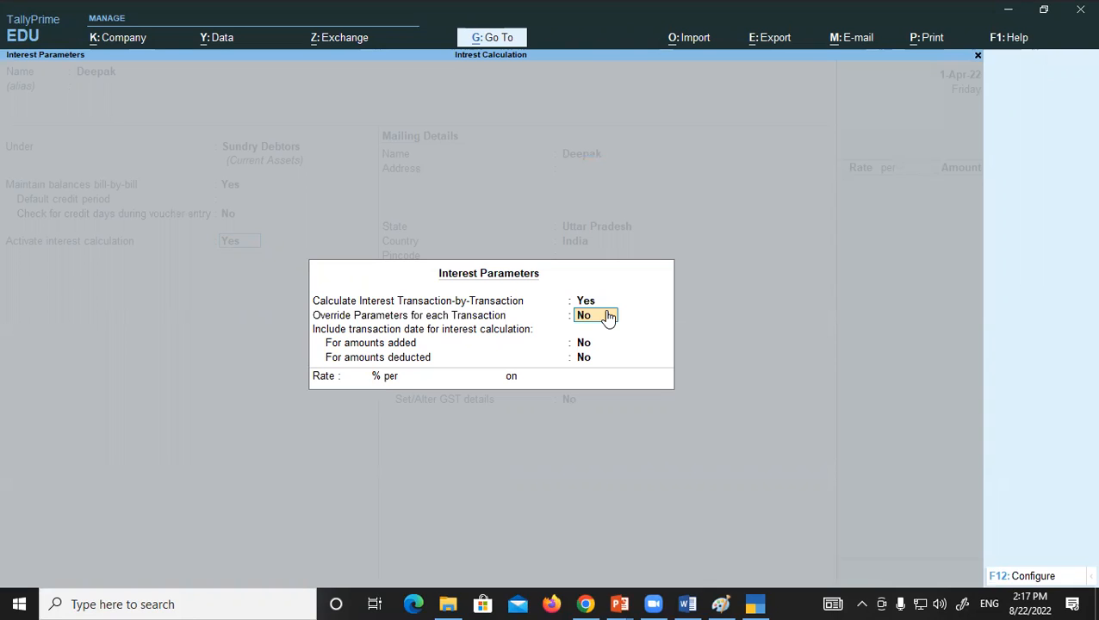
- Try setting Maintain balances bill-by-bill to No and view the ledger's interest parameters
key("BackSpace")
key("BackSpace")
key("BackSpace")
key("BackSpace")
type("n")
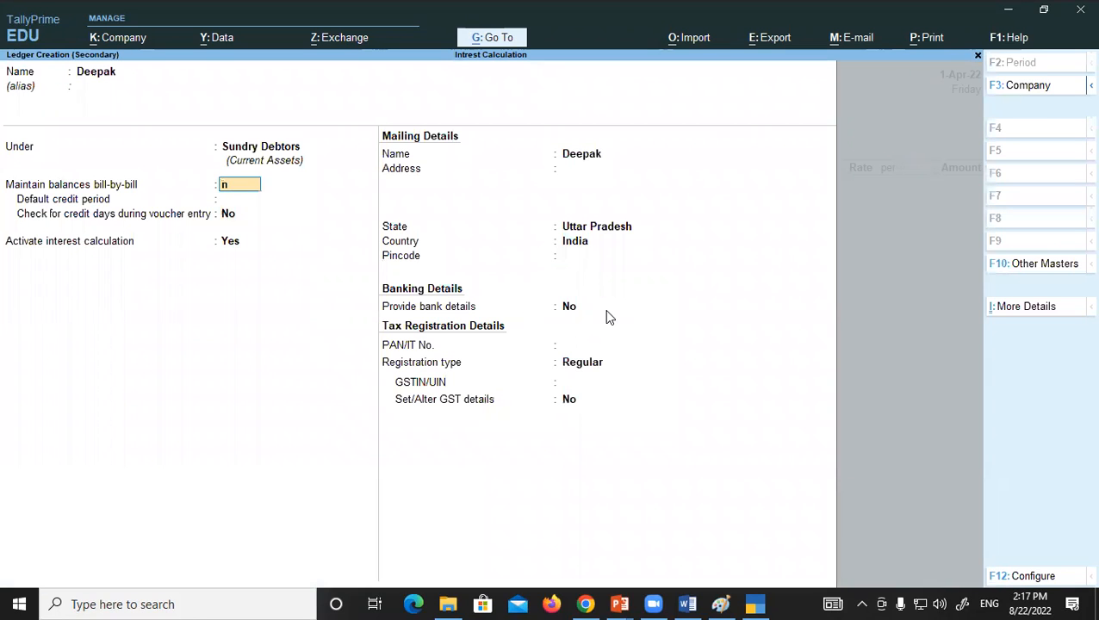
key("Return")
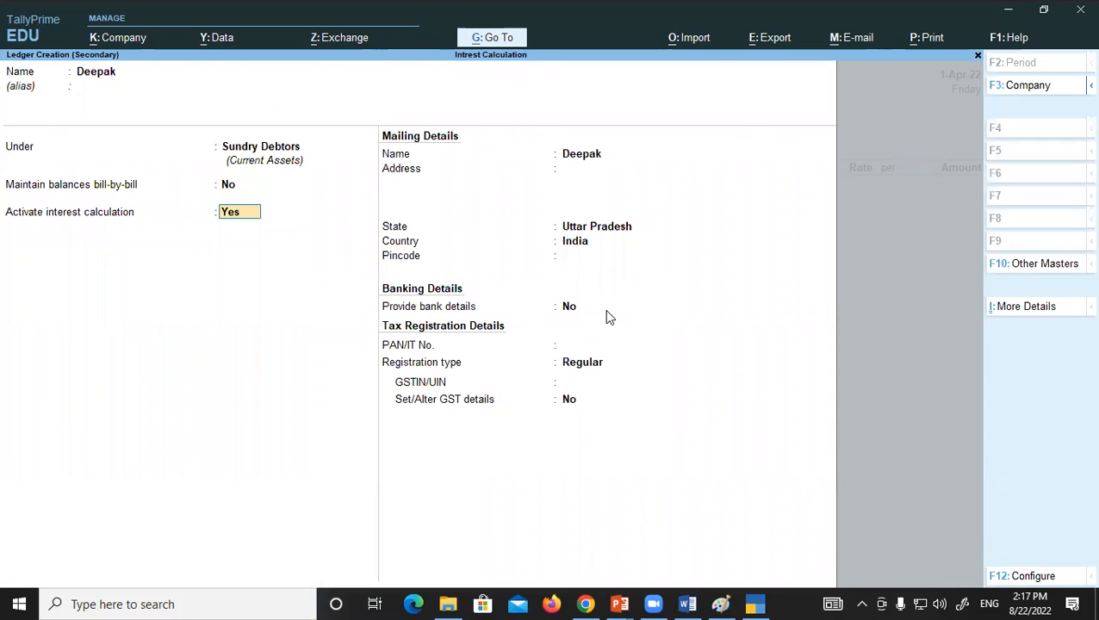
key("Return")
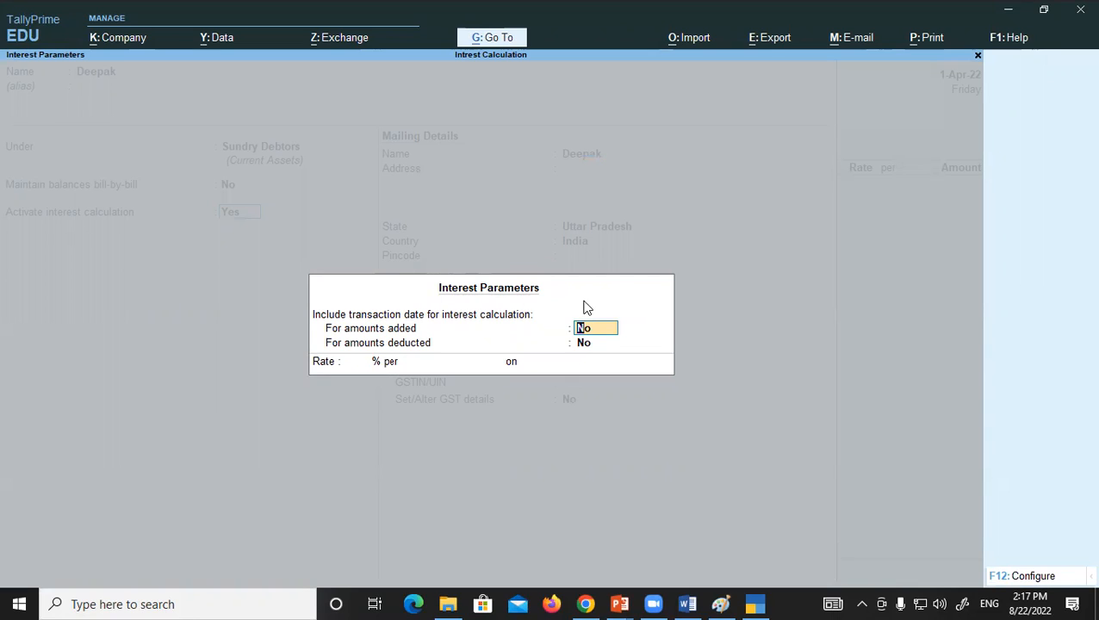
key("Escape")
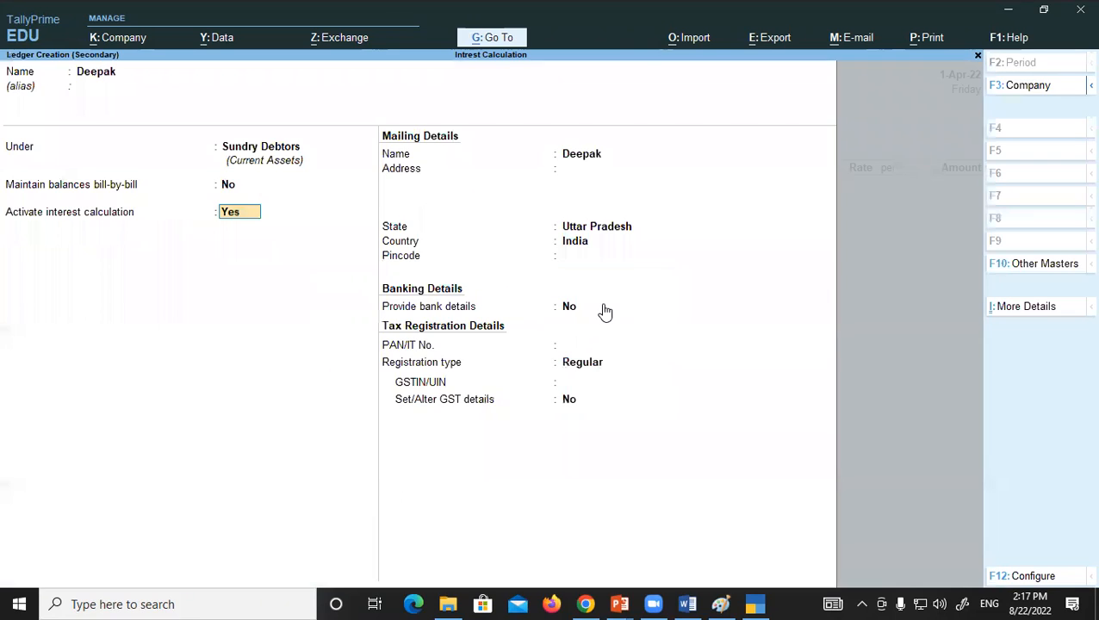
- Set Maintain balances bill-by-bill back to Yes and set Calculate Interest Transaction-by-Transaction to Yes again
key("BackSpace")
type("y")
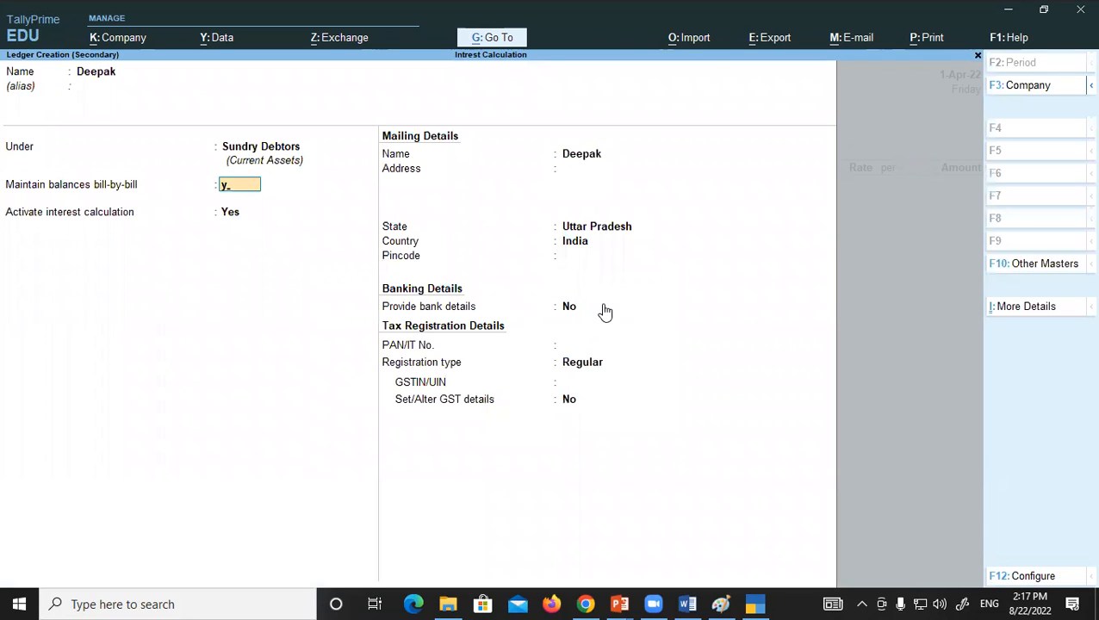
key("Return")
key("Return")
key("Return")
key("Return")
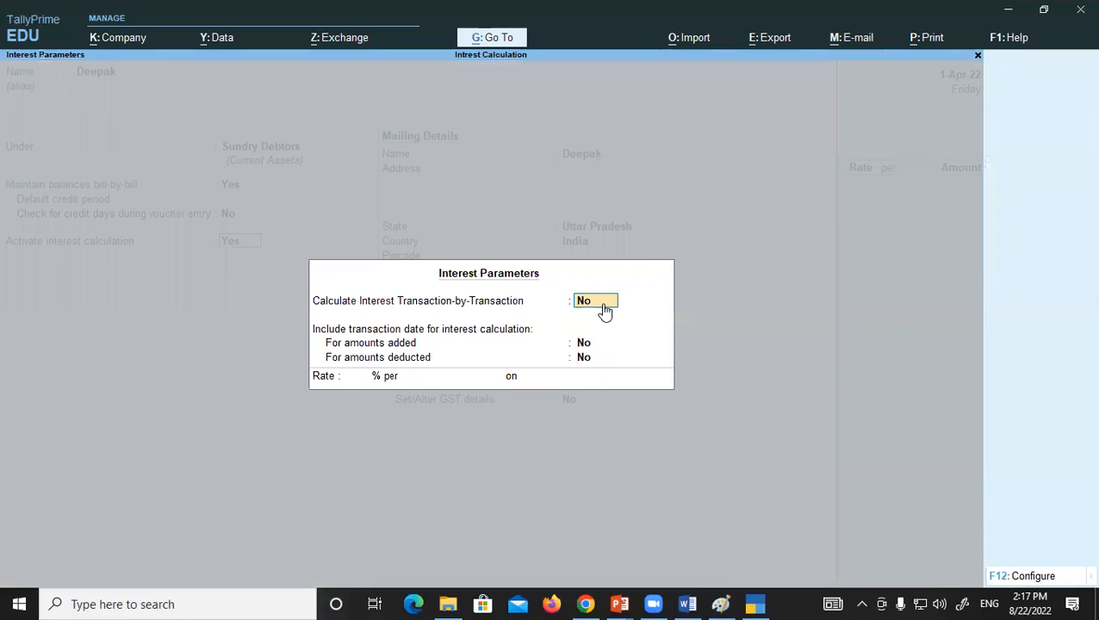
type("y")
key("Return")
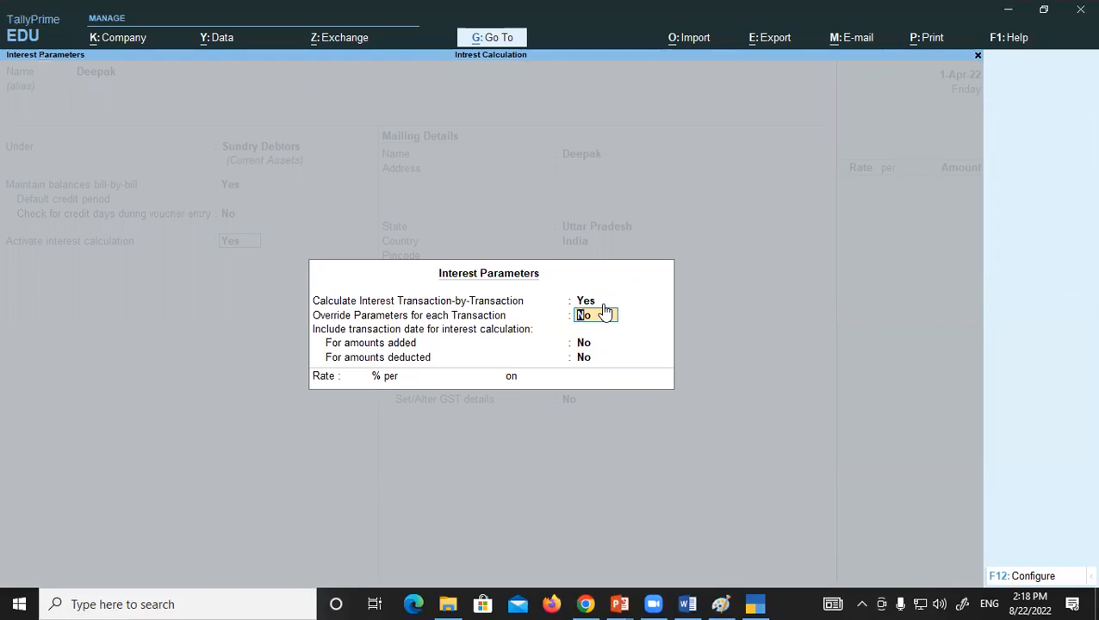
- Set Use advance interest parameters to Yes in the interest parameters configuration
key("F12")
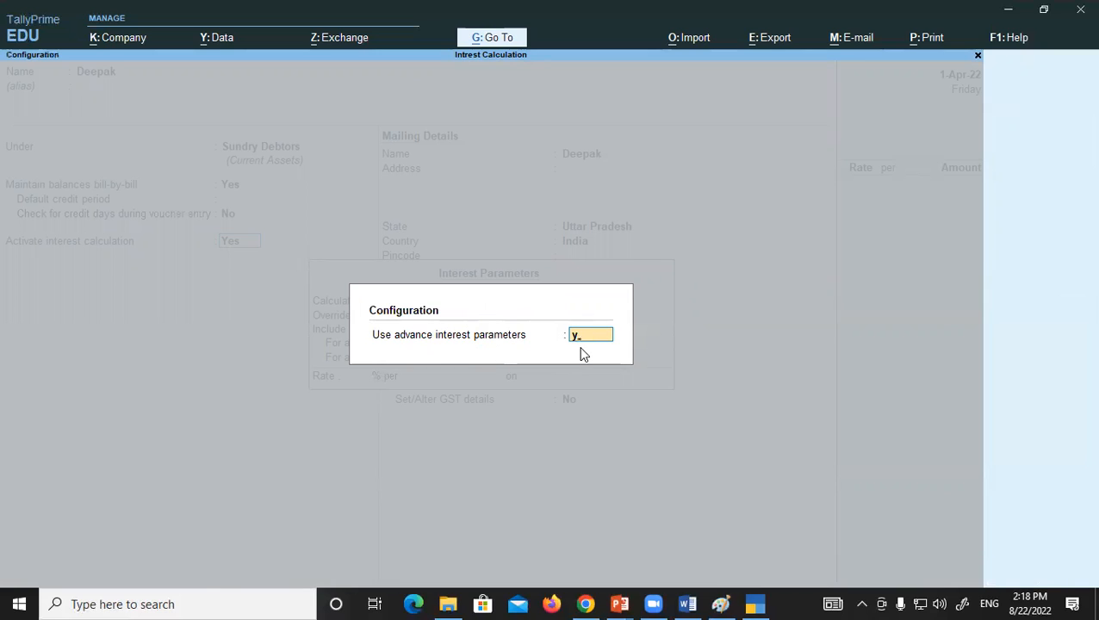
type("y")
key("Return")
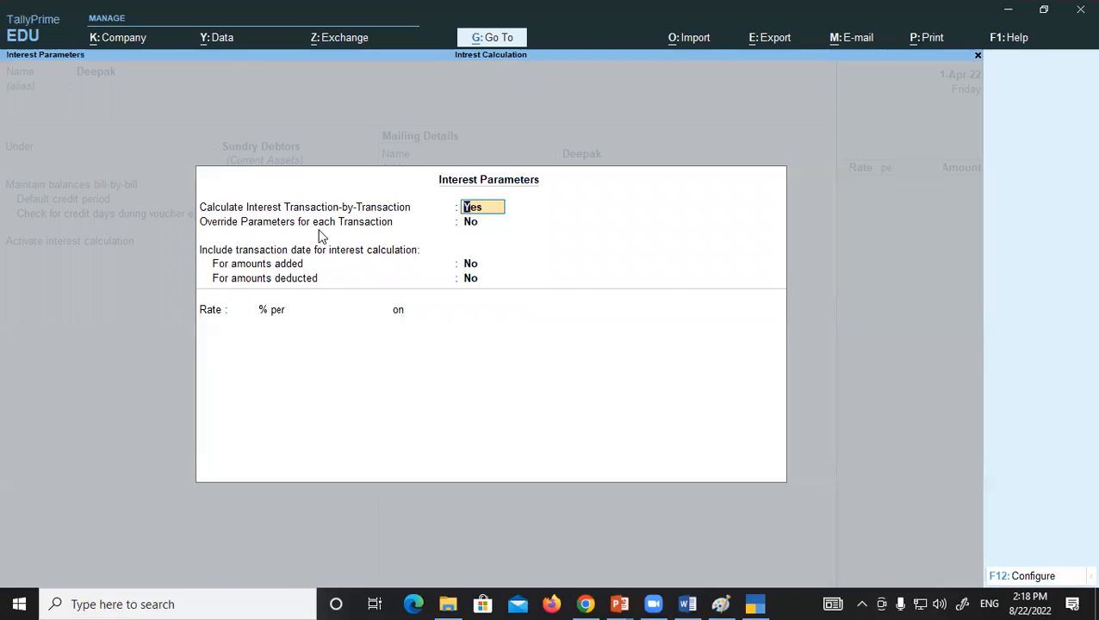
- Keep Override Parameters for each Transaction and both options for including the transaction date in interest calculation at No
left_click(483, 226)
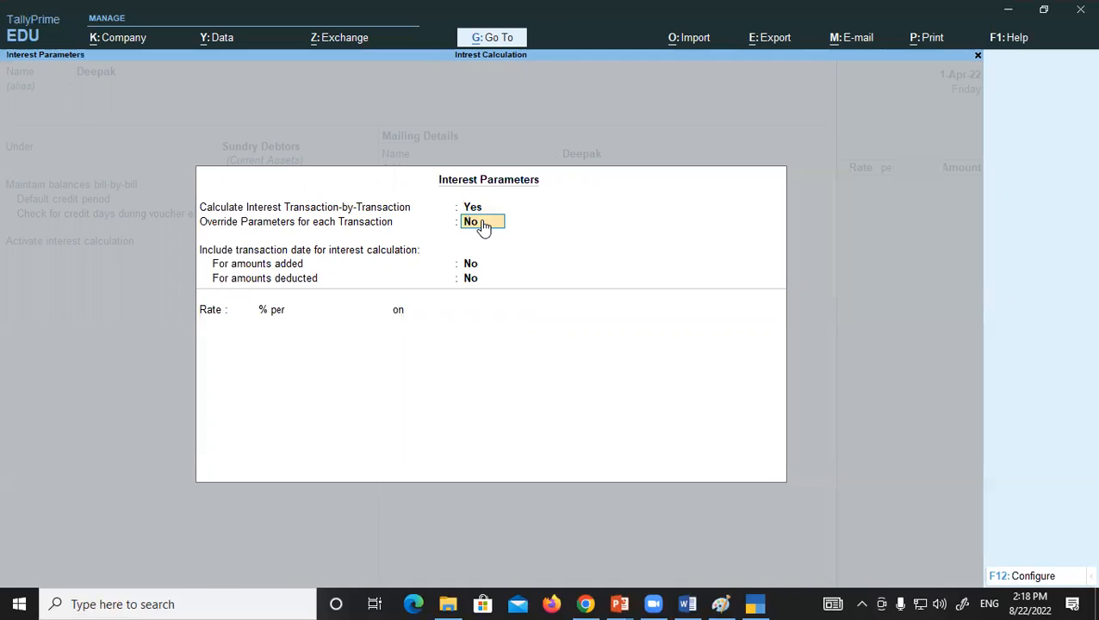
key("Return")
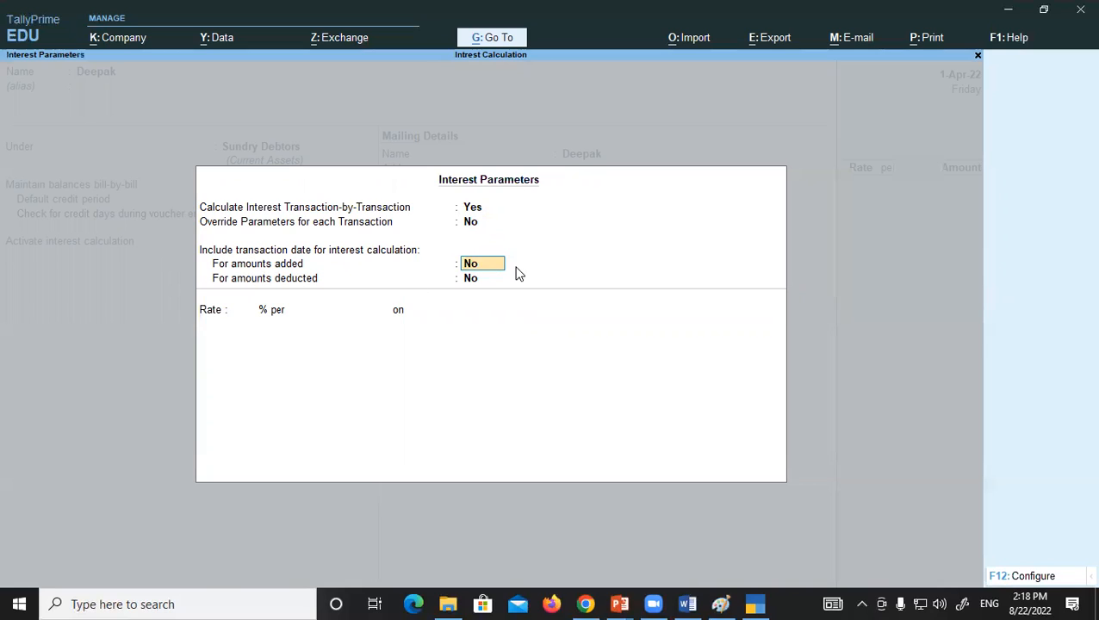
key("Return")
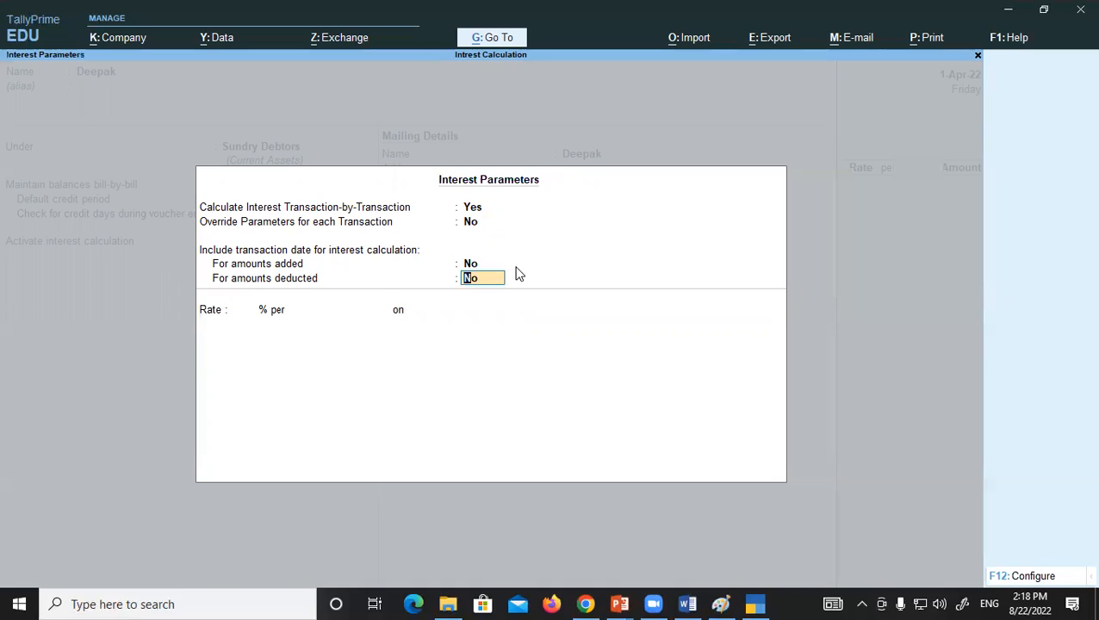
key("Return")
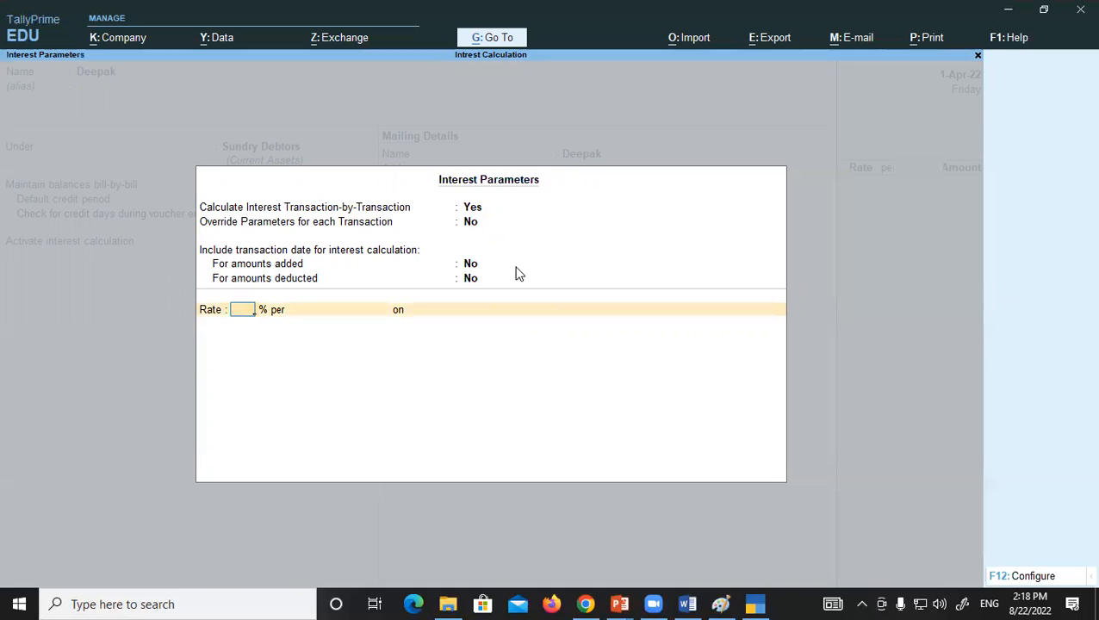
- Set the ledger's interest rate to 5% per Calendar Month
type("5")
key("Return")
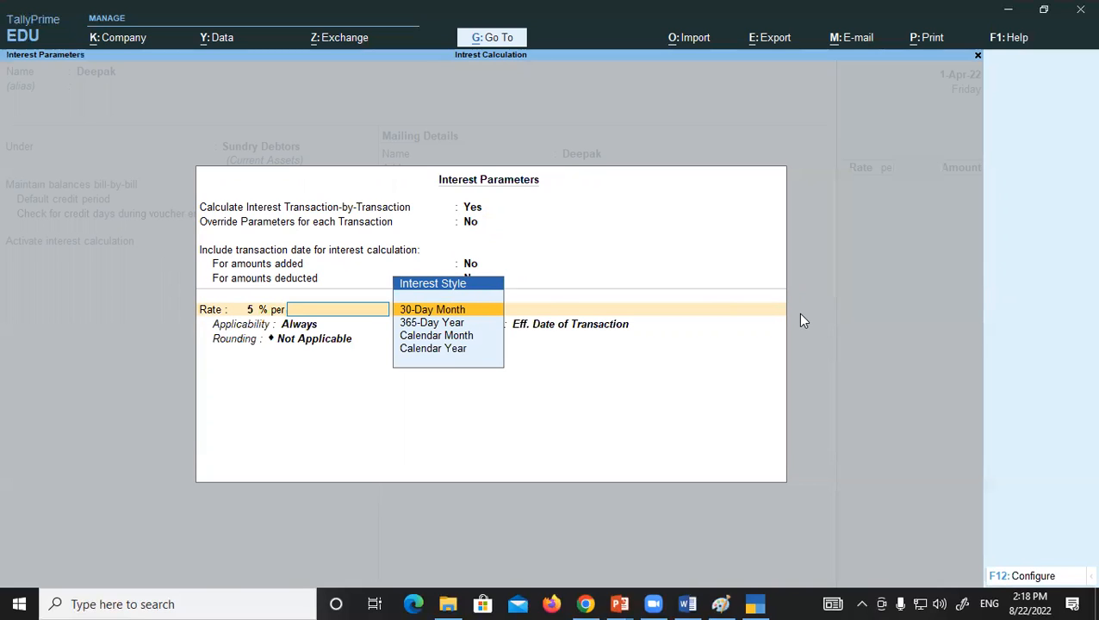
key("Down")
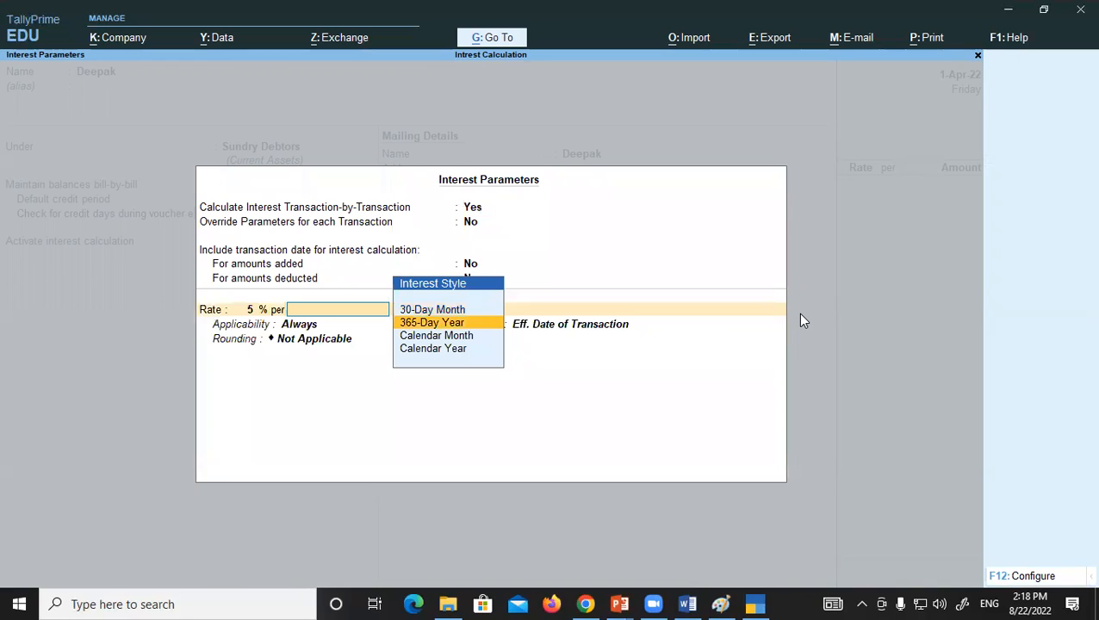
key("Up")
key("Down")
key("Down")
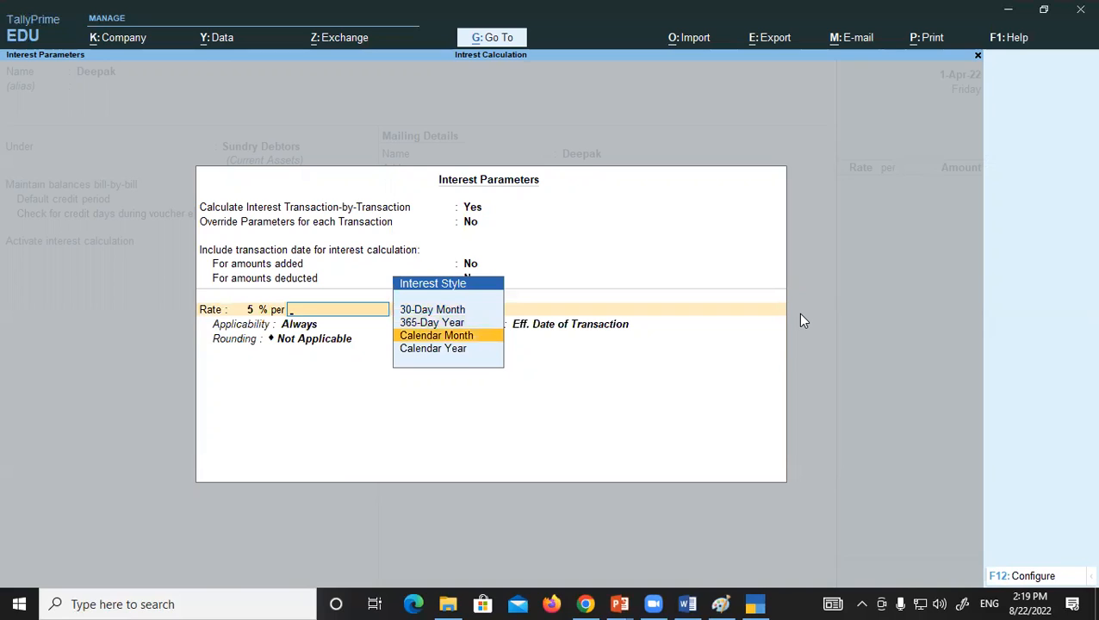
key("Down")
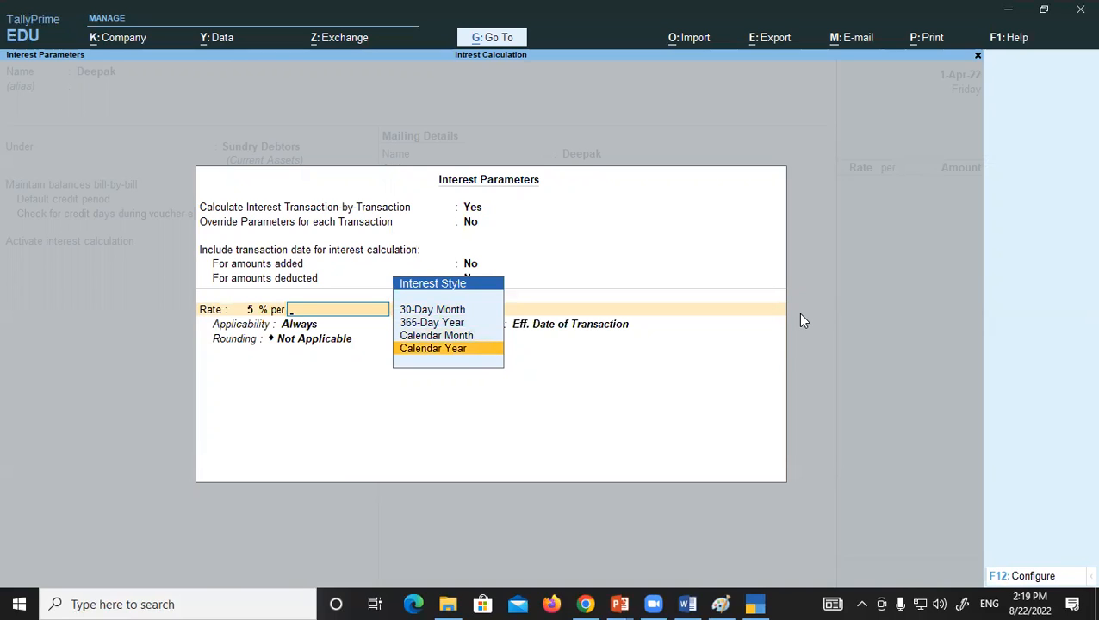
key("Up")
key("Up")
key("Up")
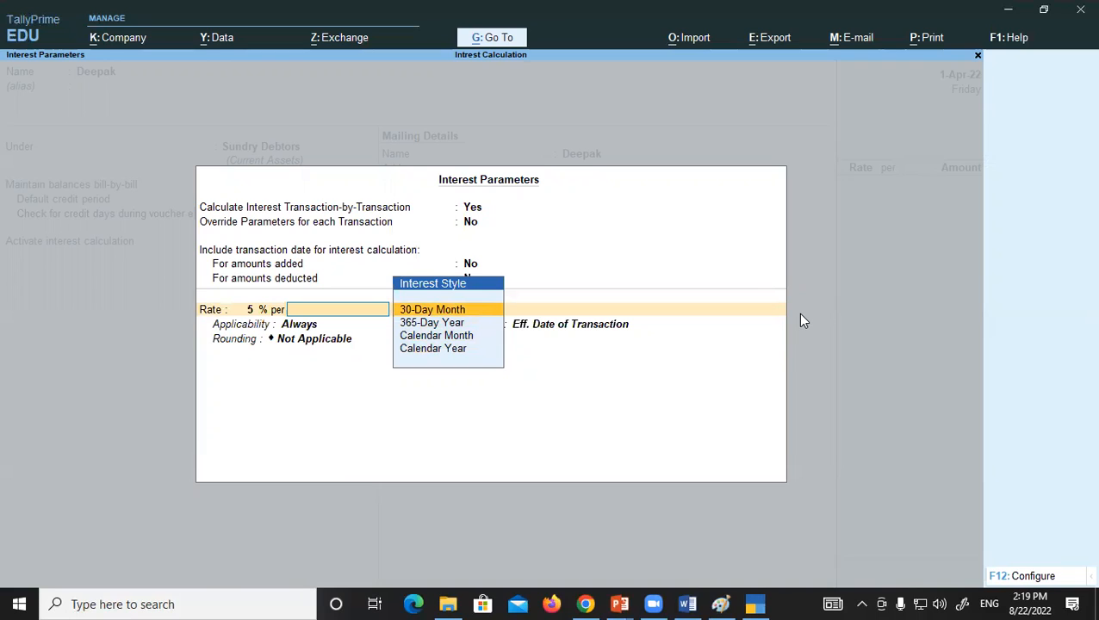
key("Down")
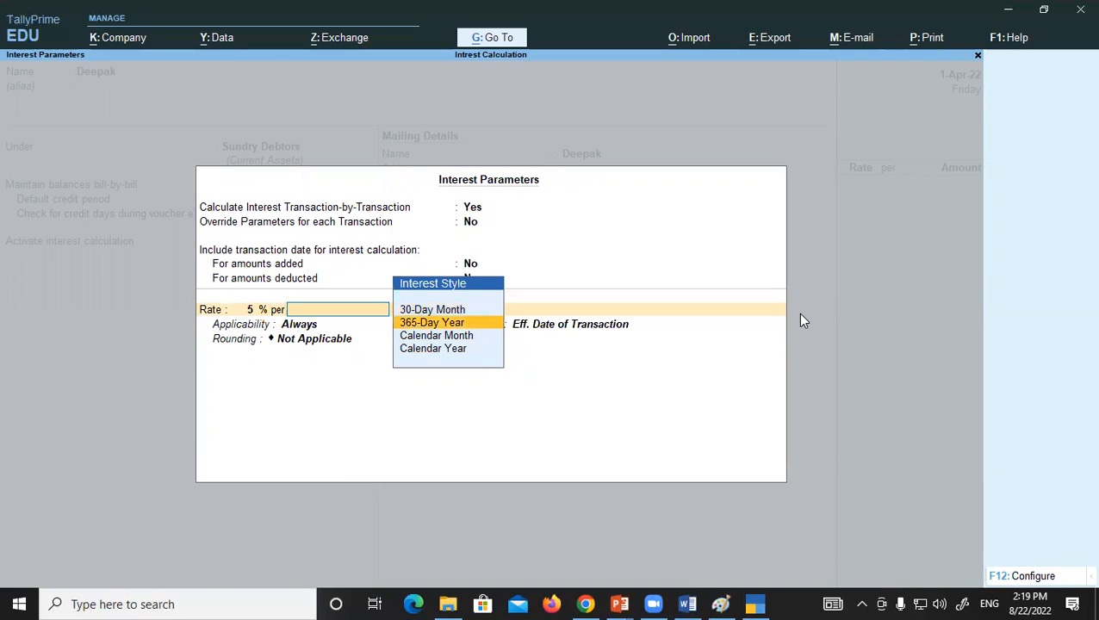
key("Up")
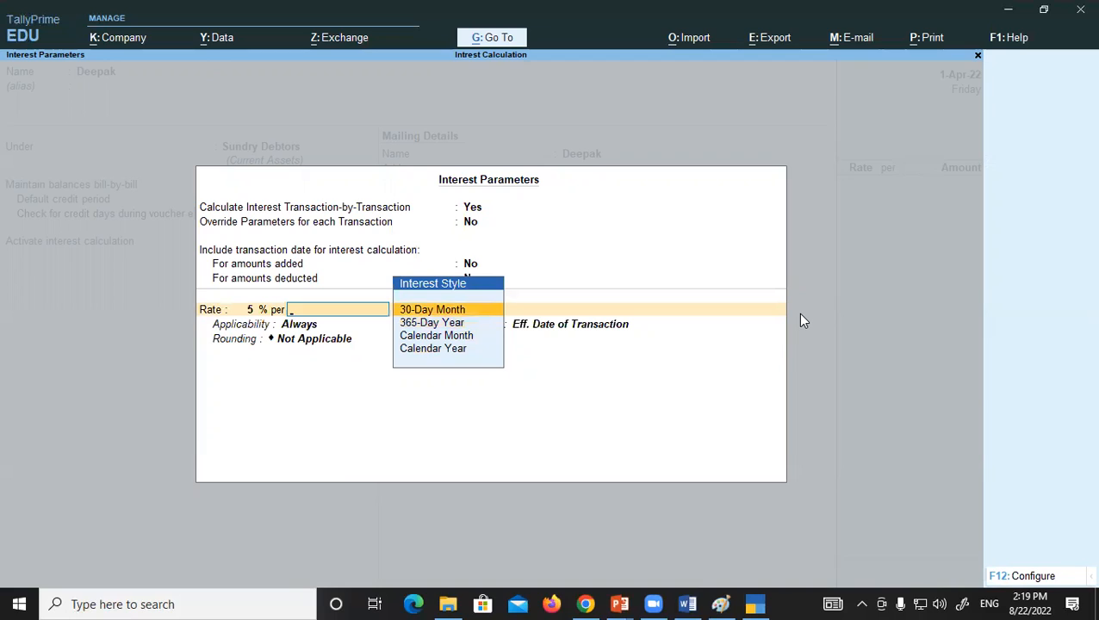
key("Down")
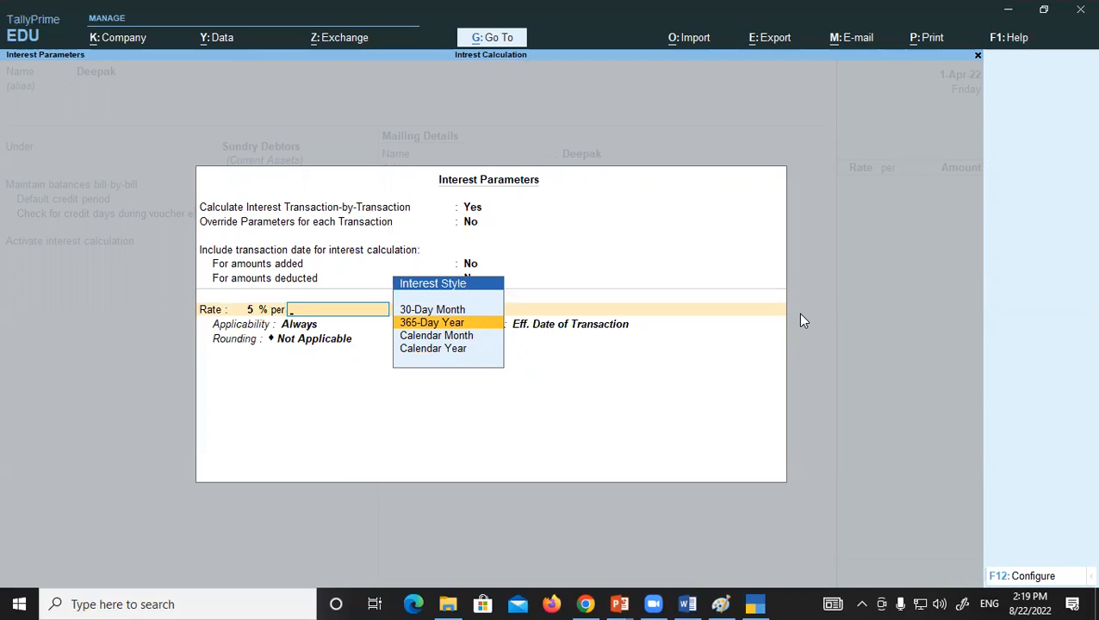
key("Down")
key("Down")
key("Up")
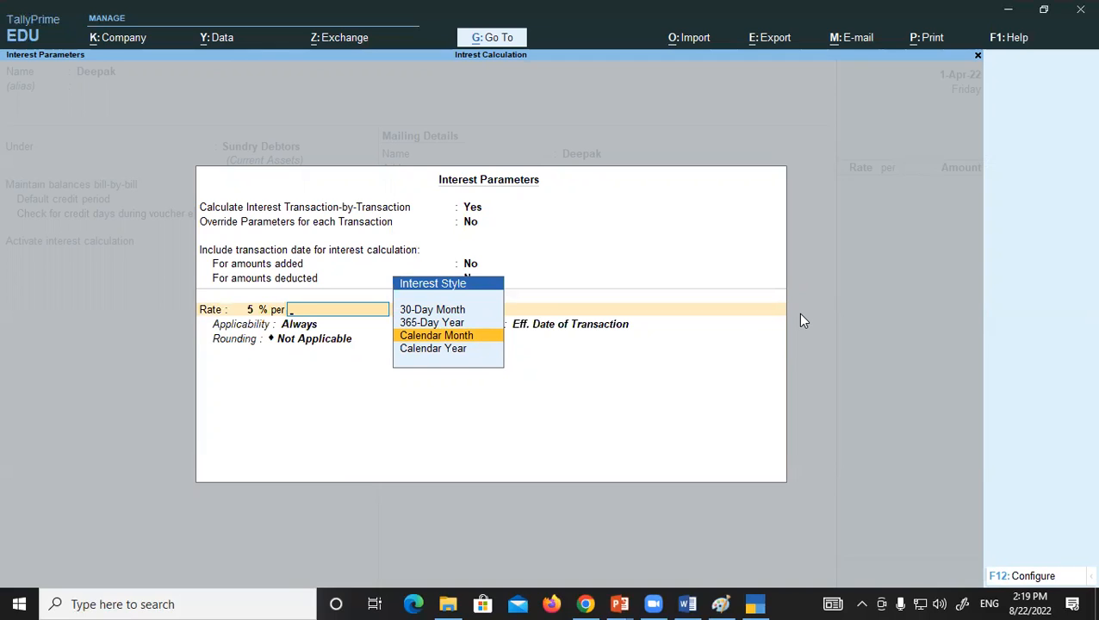
key("Return")
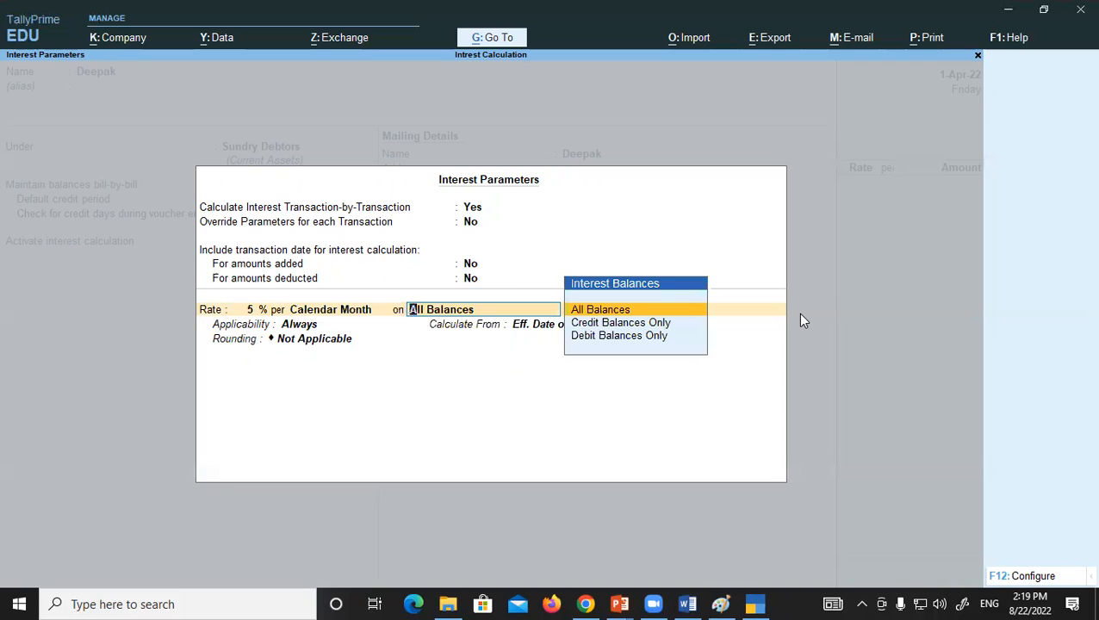
- Apply the 5% interest rate to Debit Balances Only
key("Down")
key("Down")
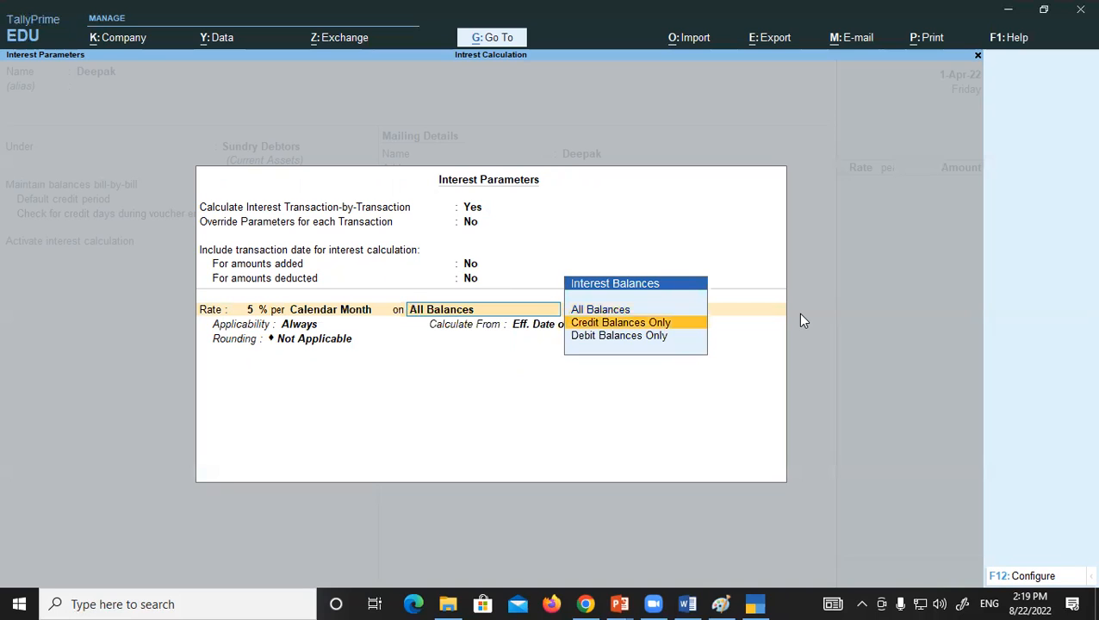
key("Up")
key("Down")
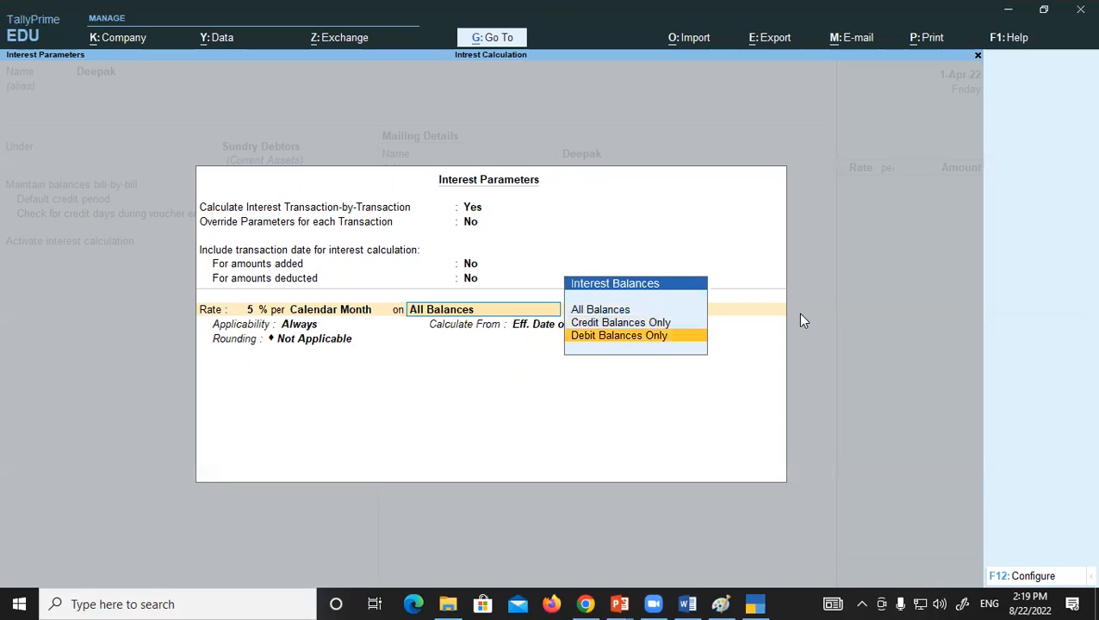
key("Up")
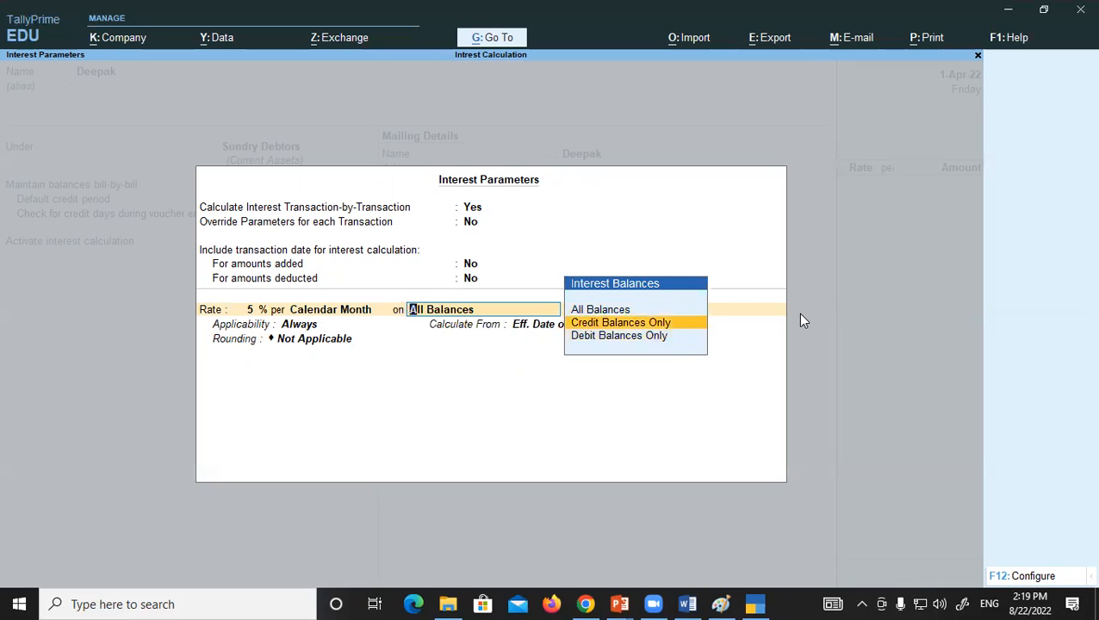
key("Down")
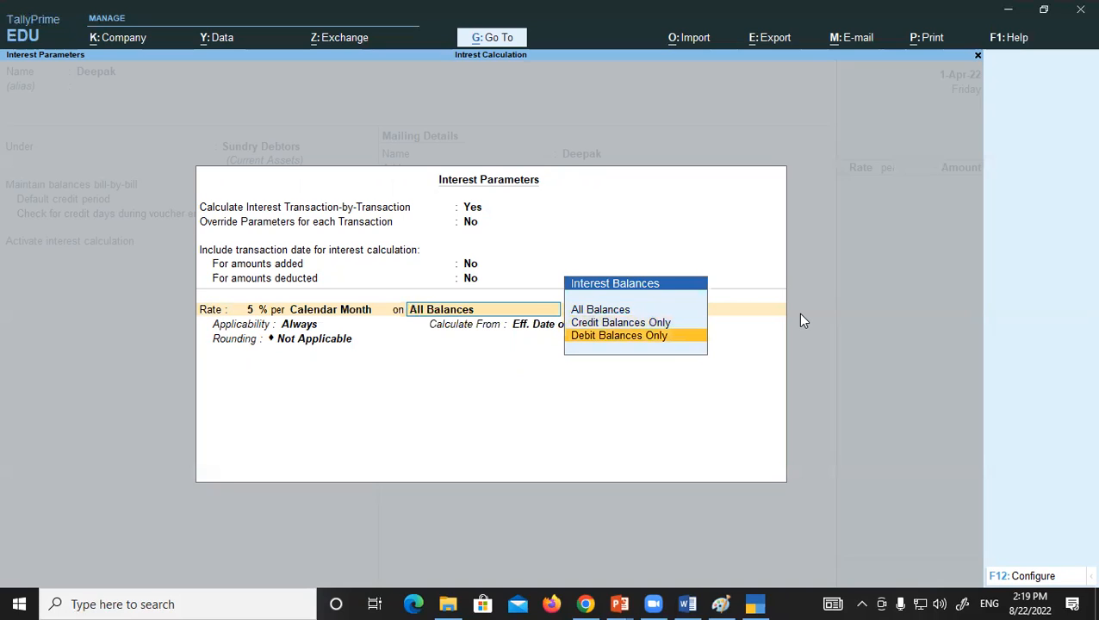
key("Return")
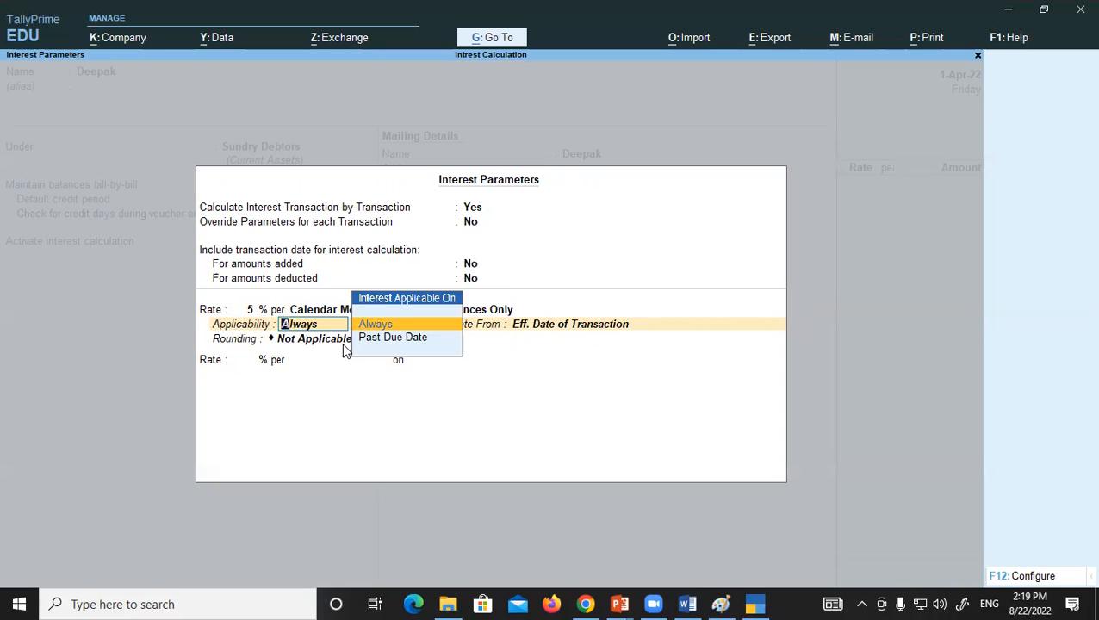
- Set the interest applicability to Past Due Date by 30 days
key("Down")
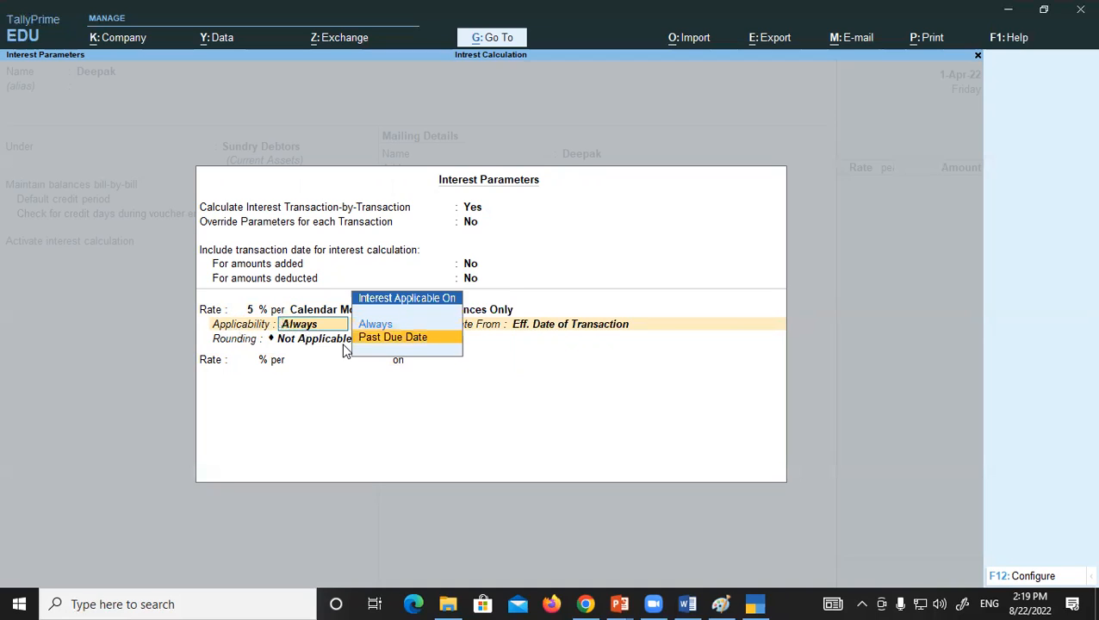
key("Up")
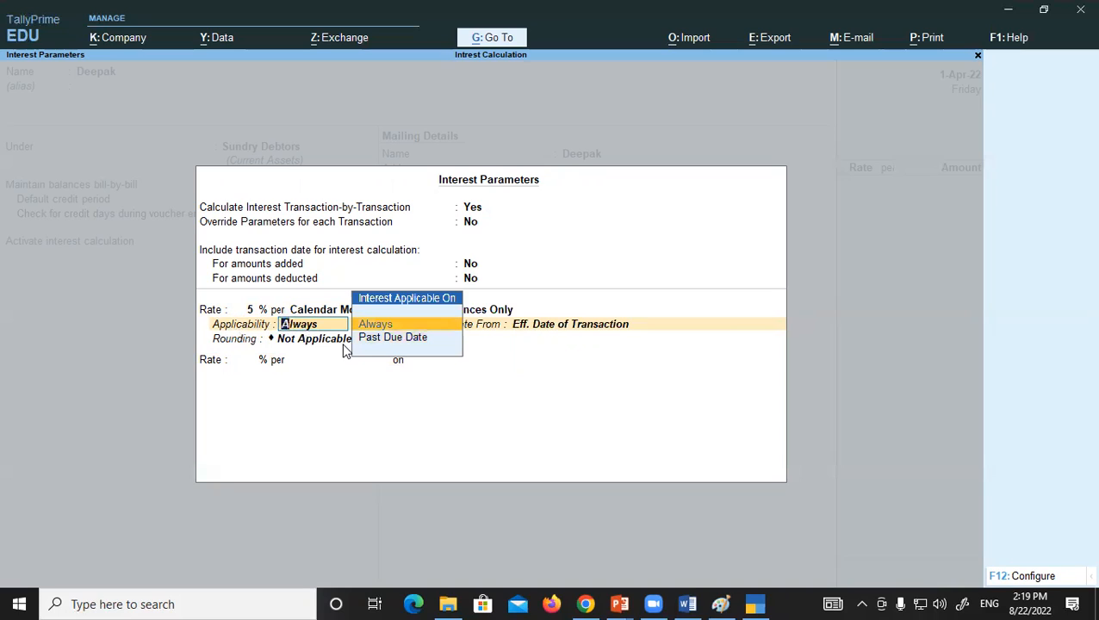
key("Down")
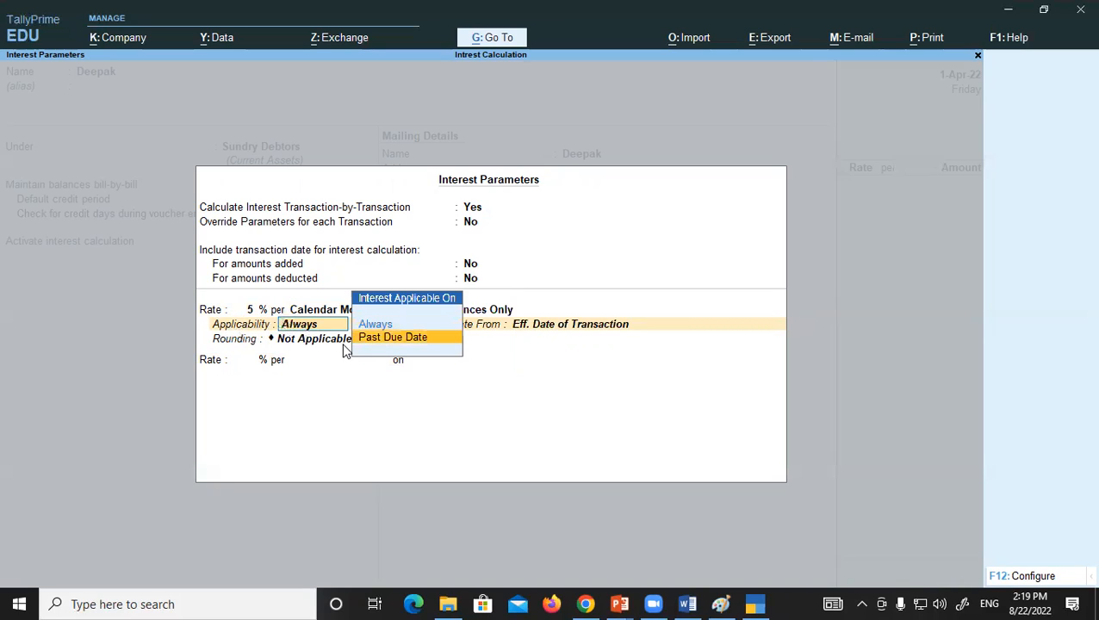
key("Return")
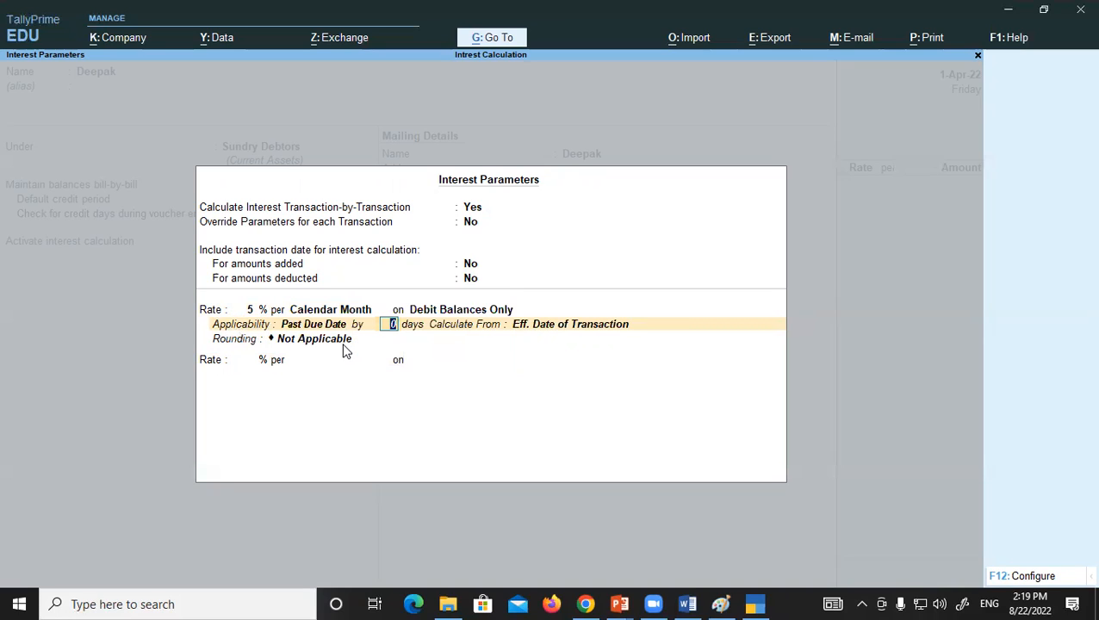
type("30")
key("Return")
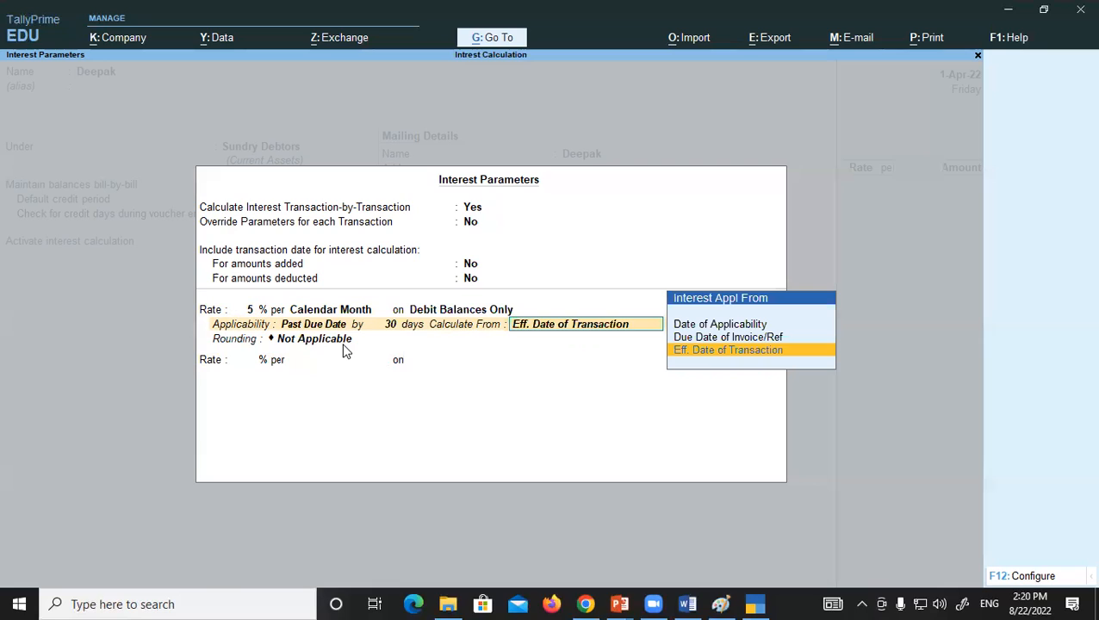
- Calculate interest from the Date of Applicability and set Normal Rounding with a limit of 1
key("Up")
key("Up")
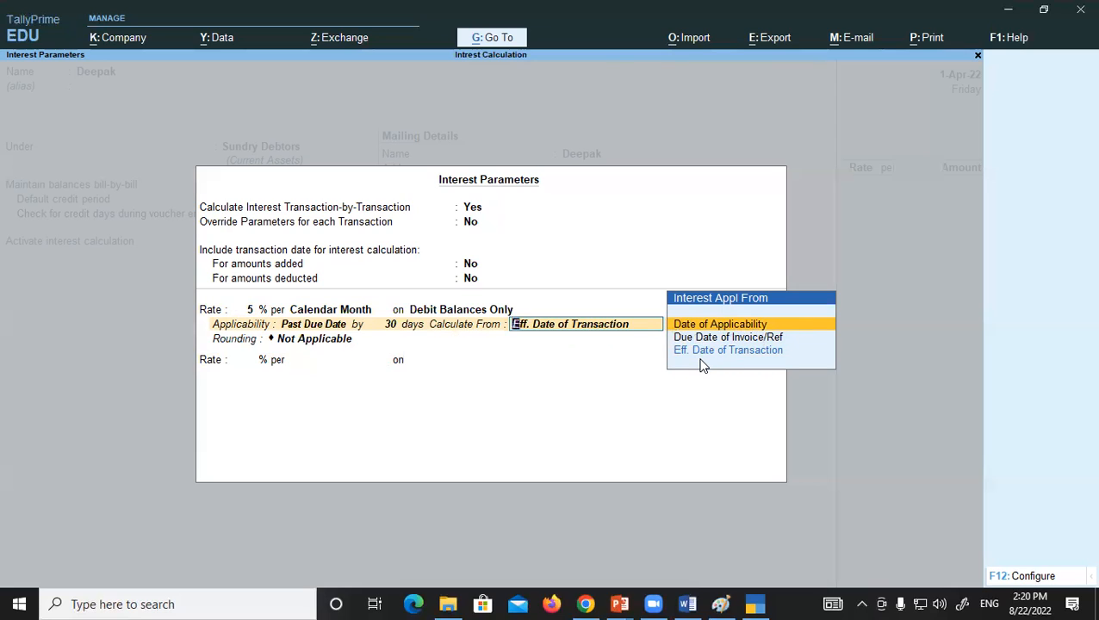
key("Return")
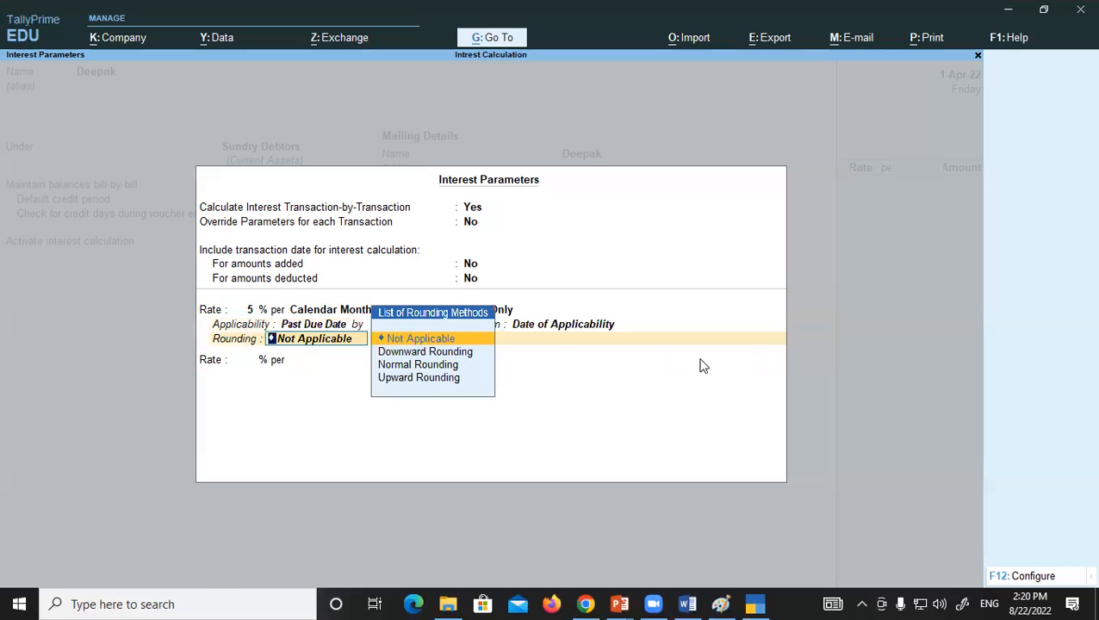
key("Down")
key("Down")
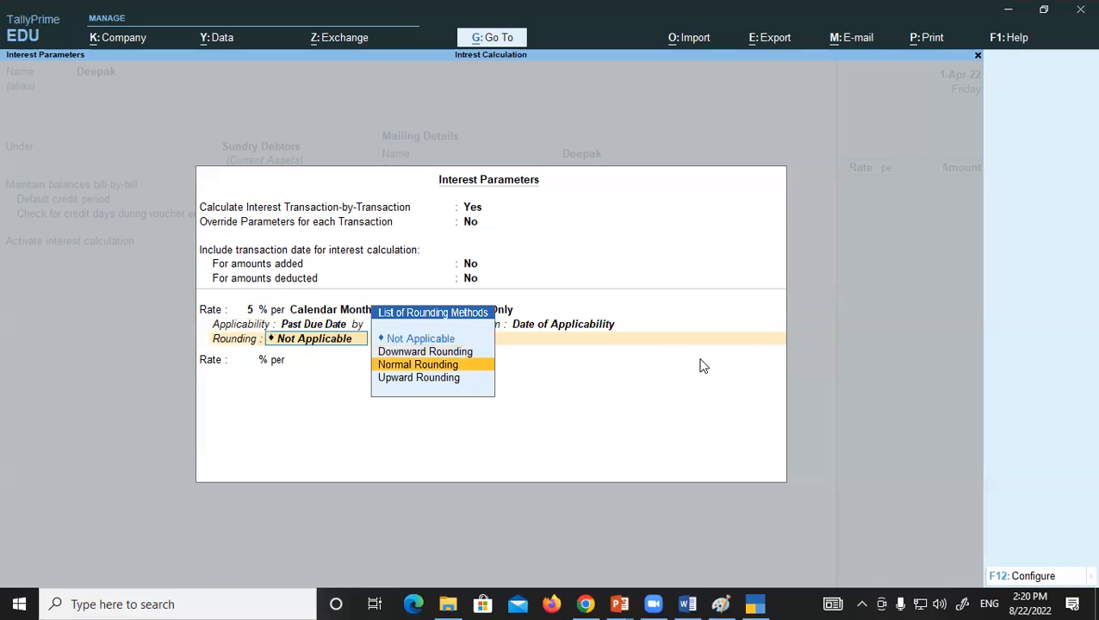
key("Return")
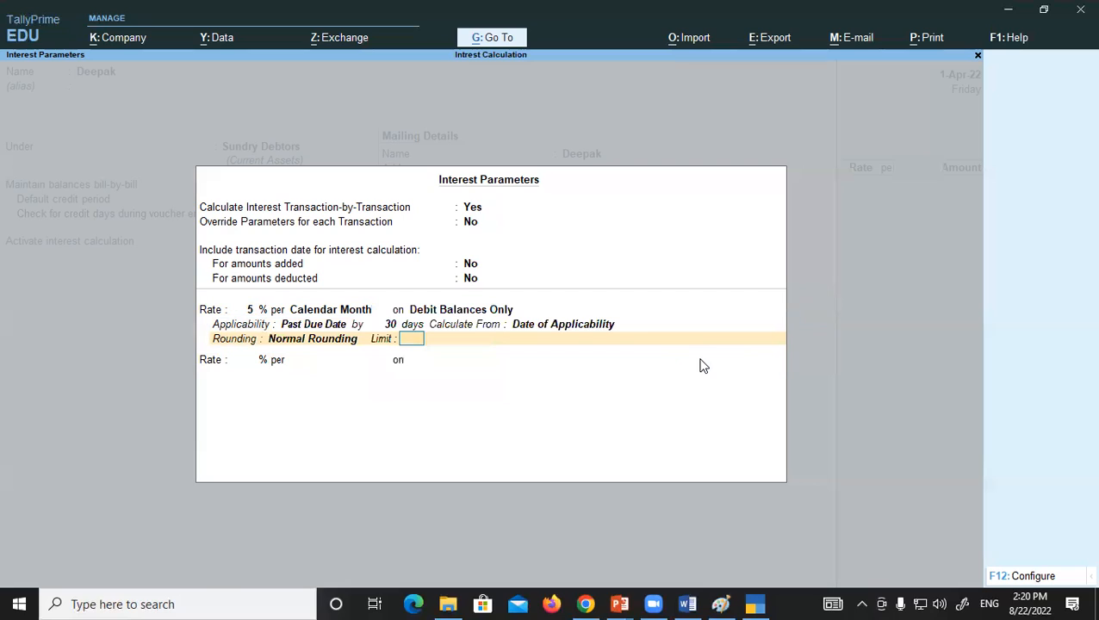
type("1")
key("Return")
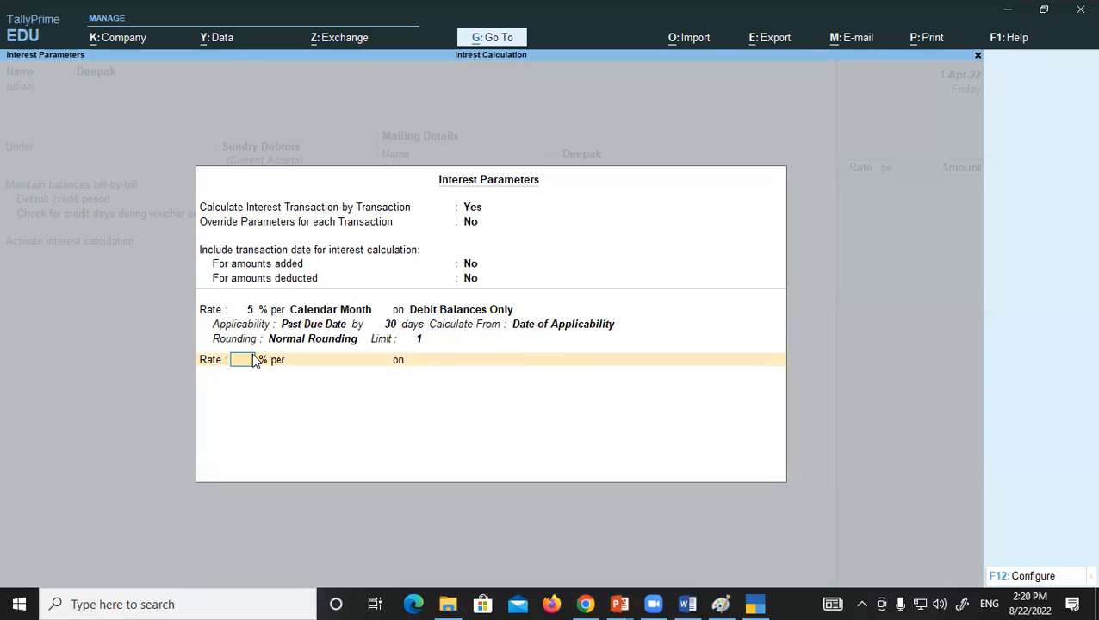
- Accept the interest parameters without a second rate and save the customer's ledger to return to the sales voucher
key("Return")
key("Return")
key("Return")
key("Return")
key("Return")
key("Return")
key("Return")
key("Return")
key("Return")
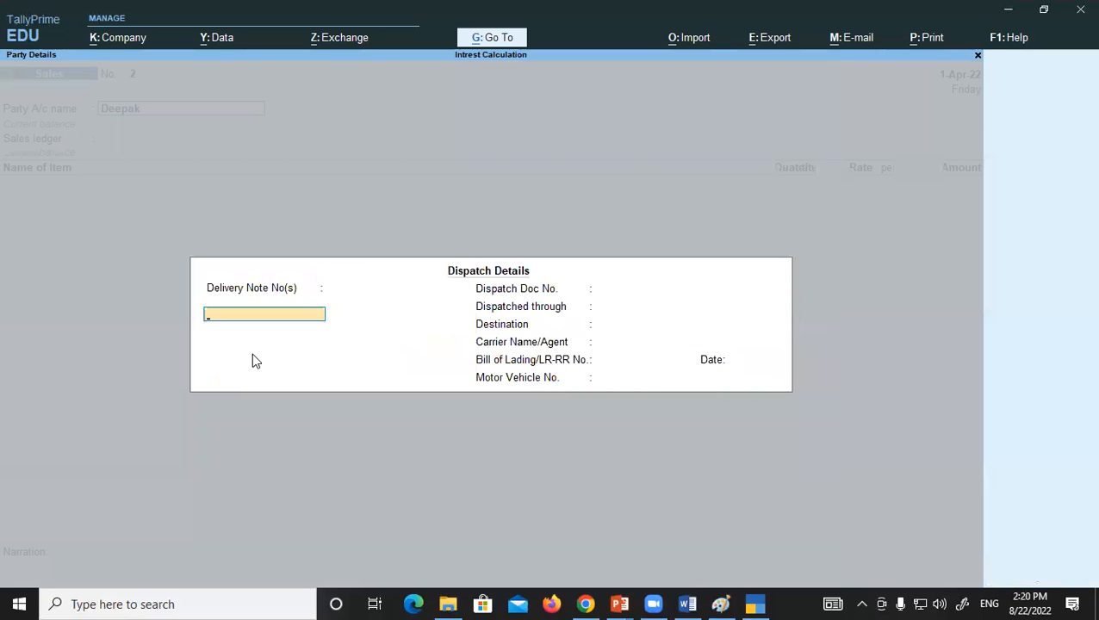
- Accept the dispatch and party details unfilled and choose Sales as the voucher's sales ledger
key("ctrl+a")
key("ctrl+a")
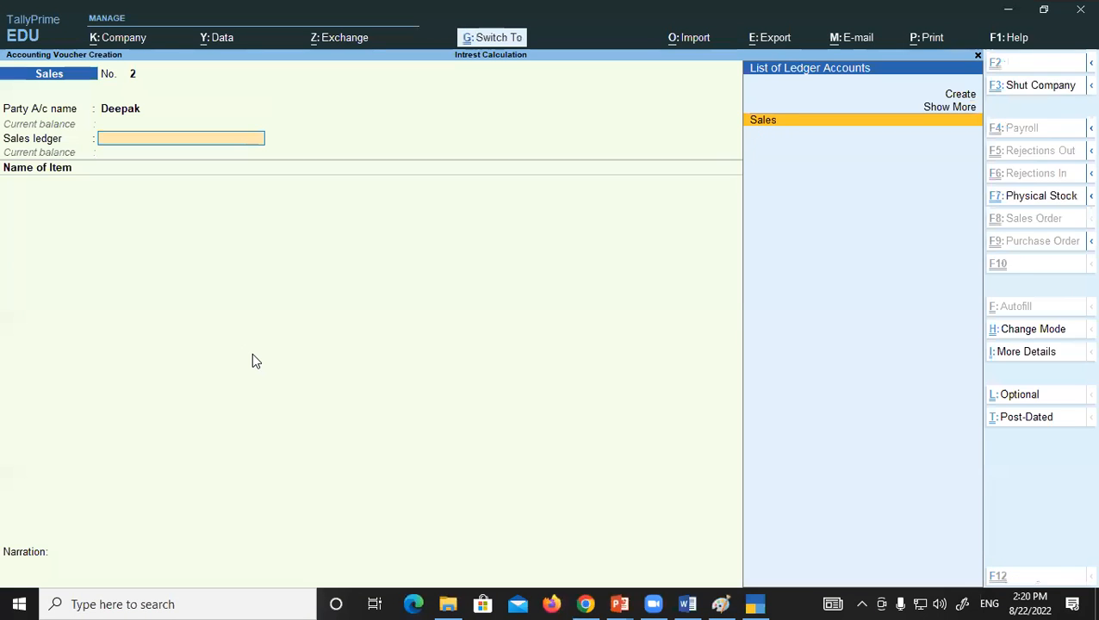
key("Return")
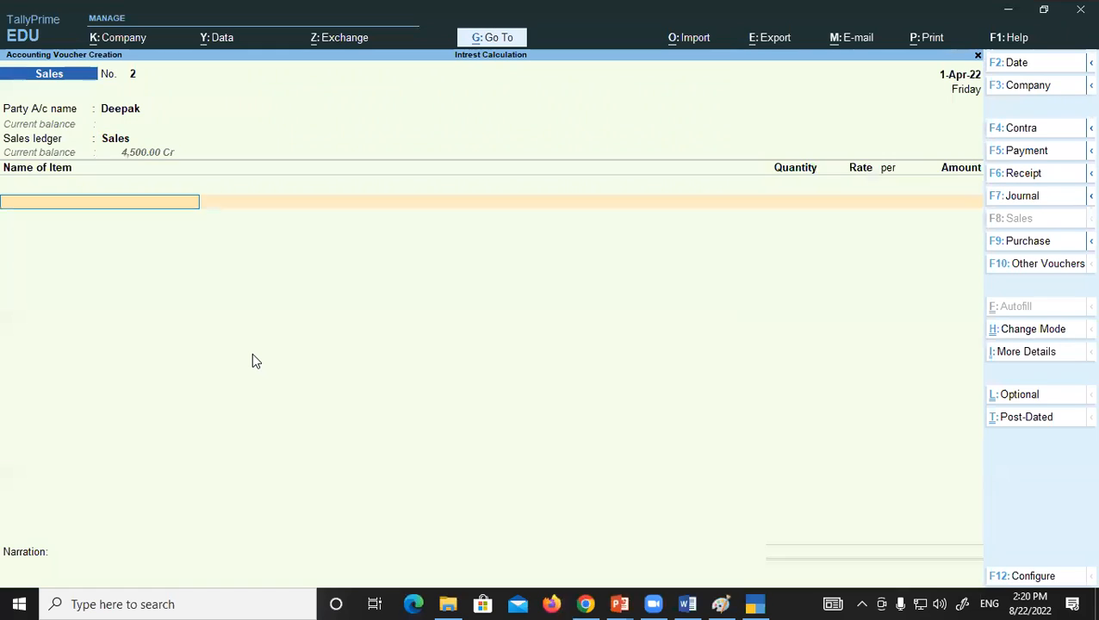
- Go back to the voucher's sales ledger, open the Sales ledger for alteration and set its type of ledger to Not Applicable
key("BackSpace")
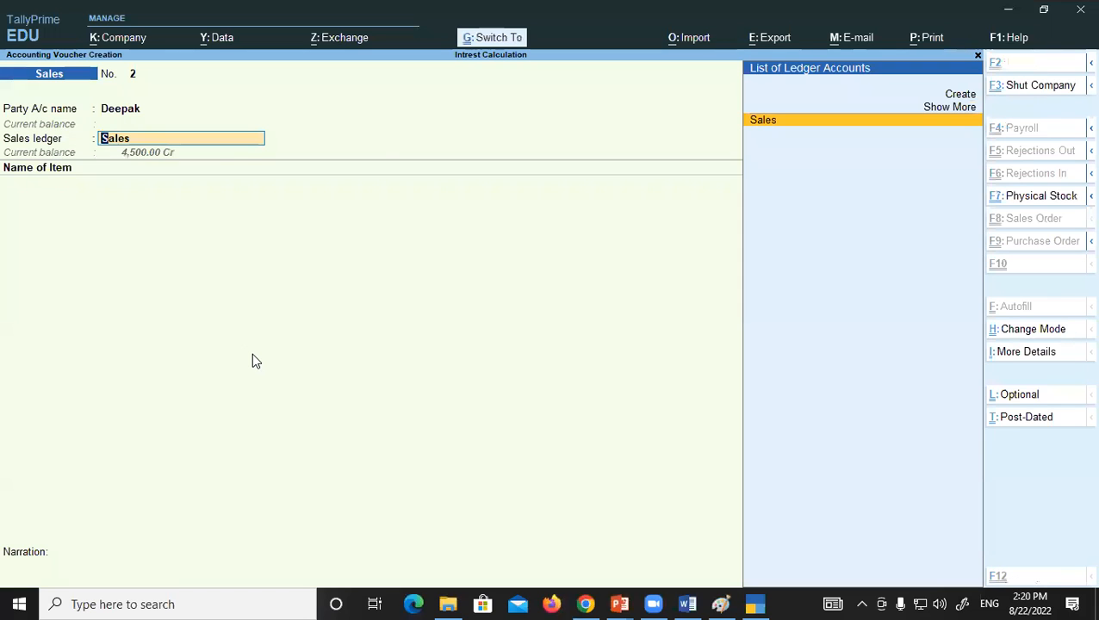
key("ctrl+Return")
key("Return")
key("Return")
key("Return")
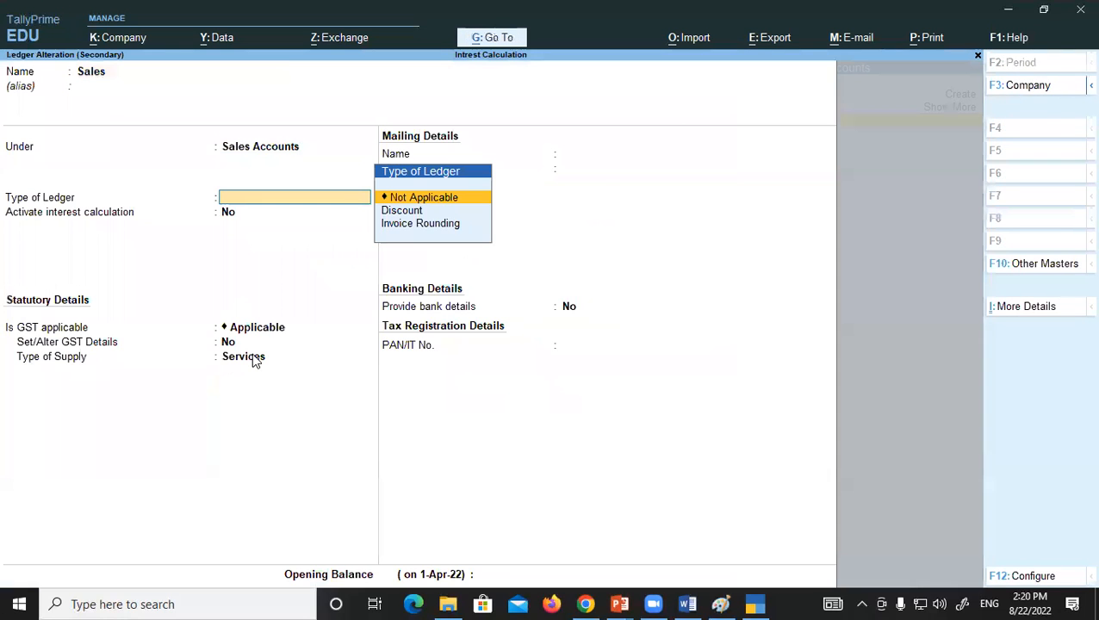
key("Return")
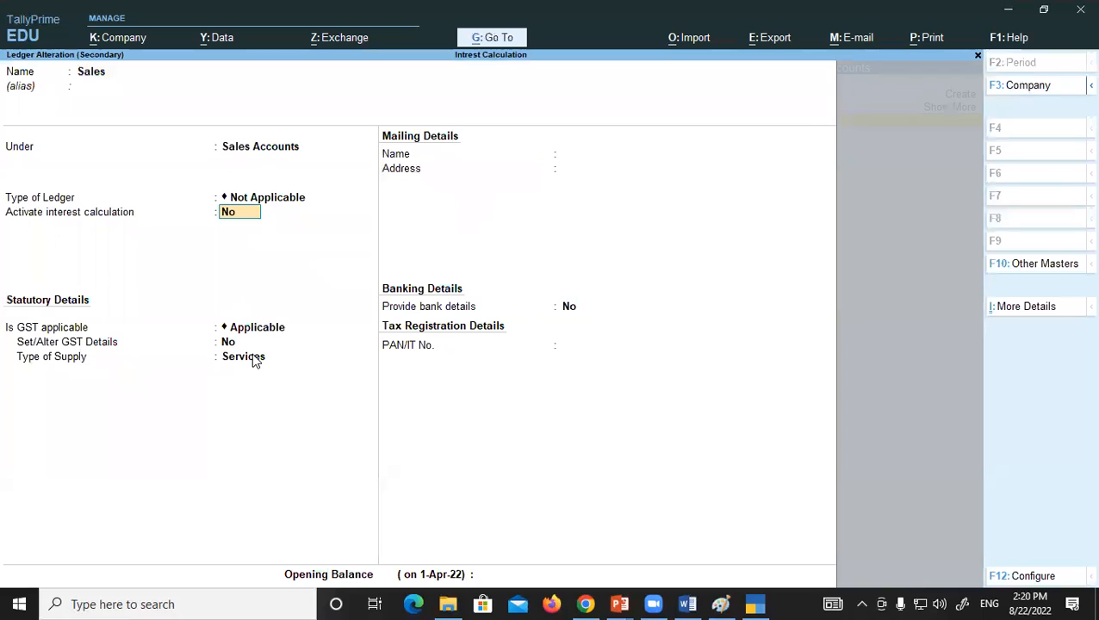
- Accept the Sales ledger's remaining details with interest calculation off and return to the voucher's item entry
key("Return")
key("Return")
key("Return")
key("Return")
key("Return")
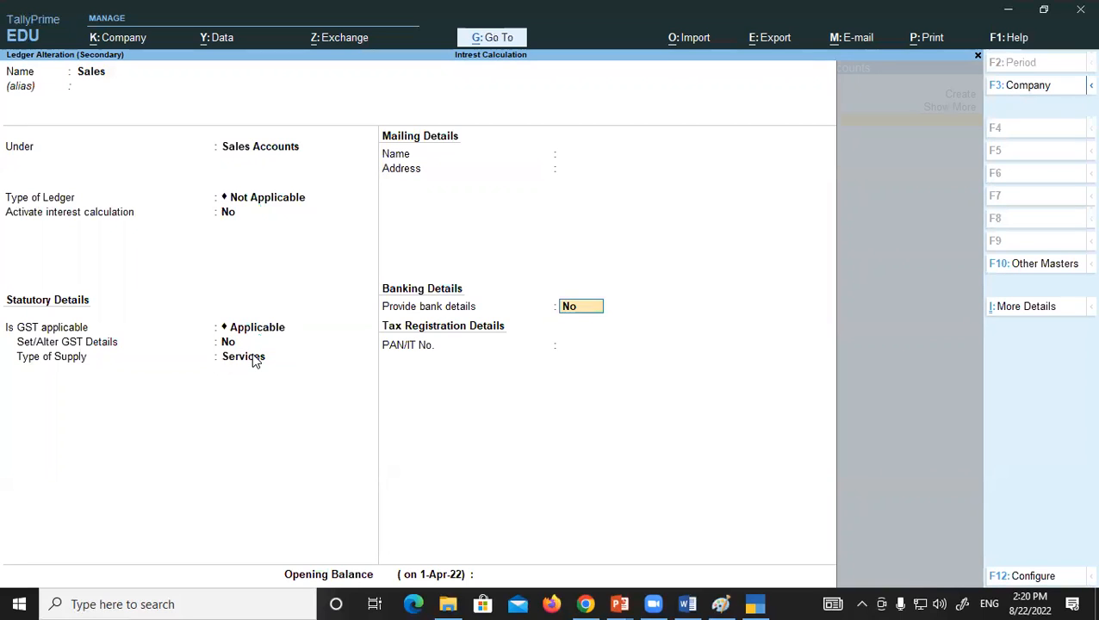
key("Return")
key("Return")
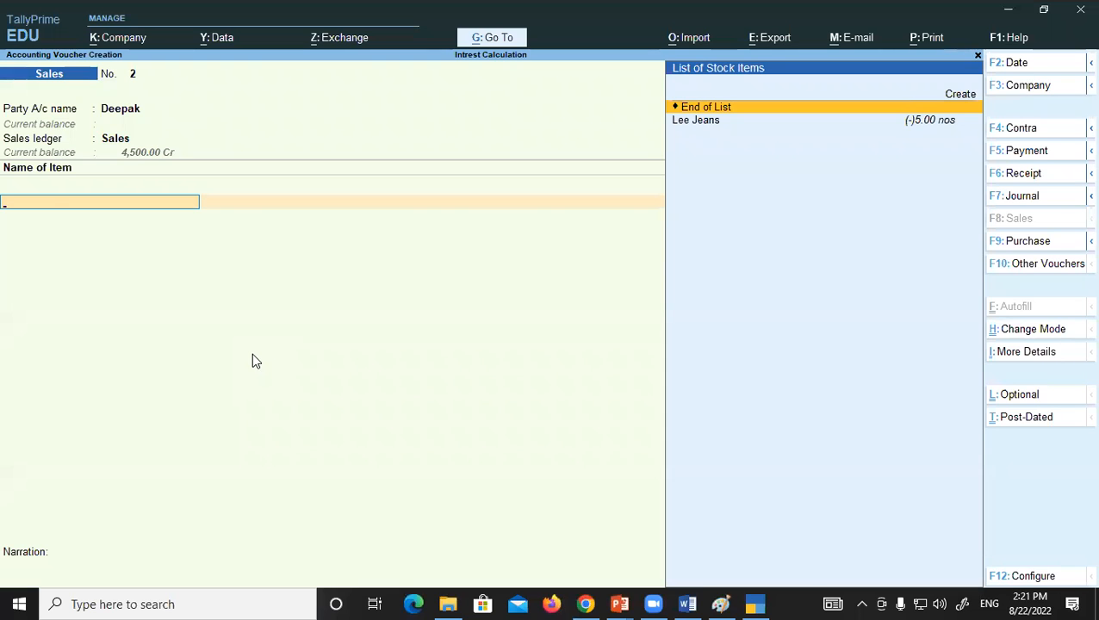
- Start a new stock item named Dell from the voucher's item line
key("alt+c")
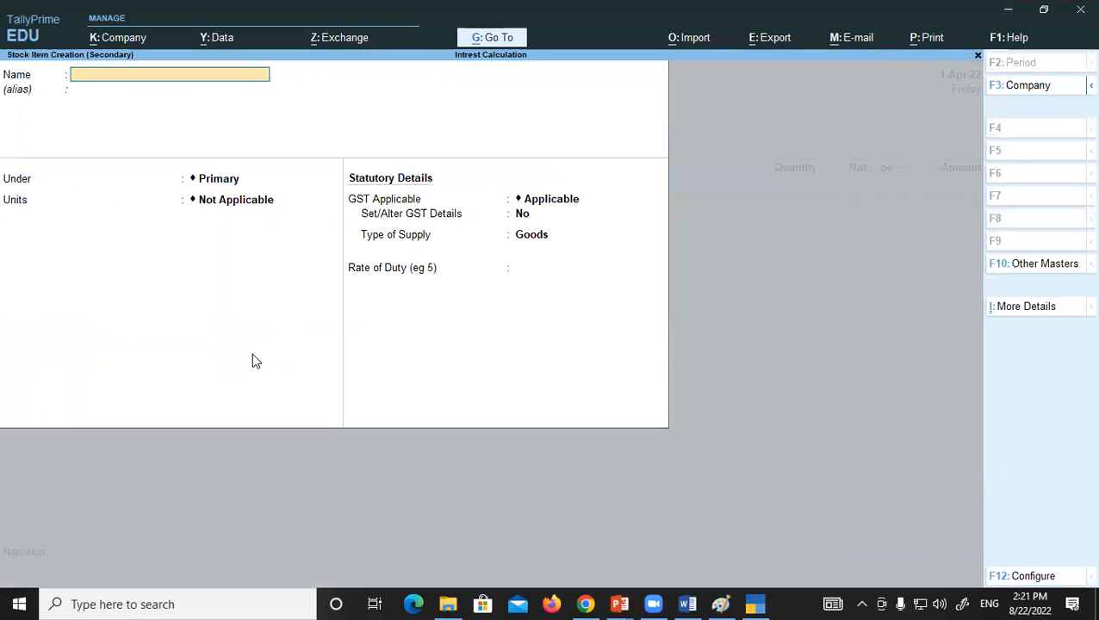
type("Dell")
key("Return")
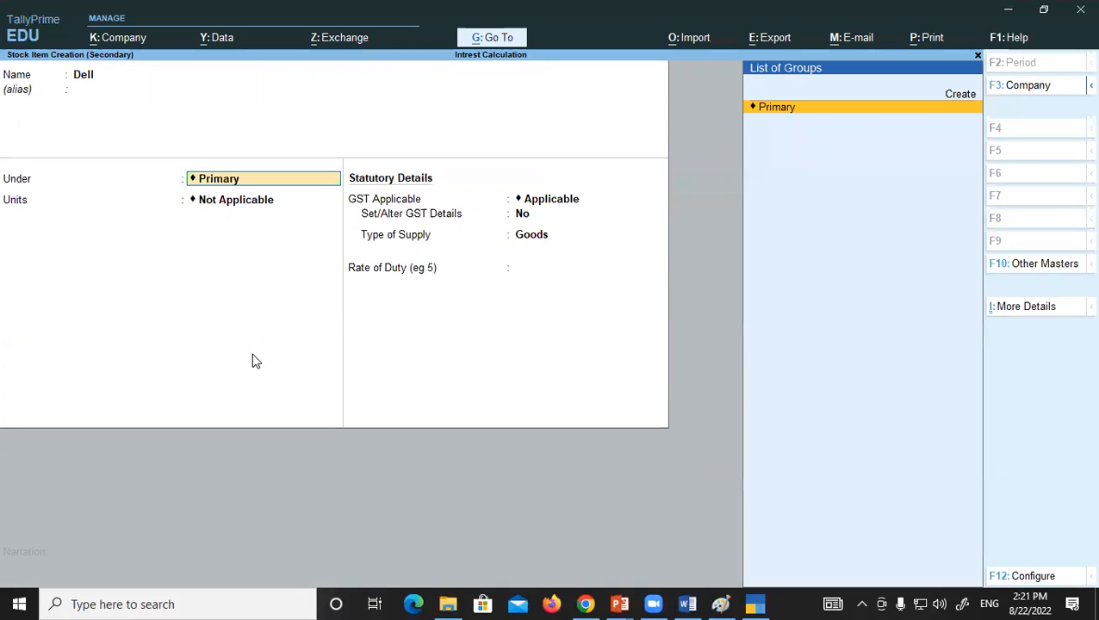
- Create the stock group Laptop under Primary and assign the Dell item to it
key("alt+c")
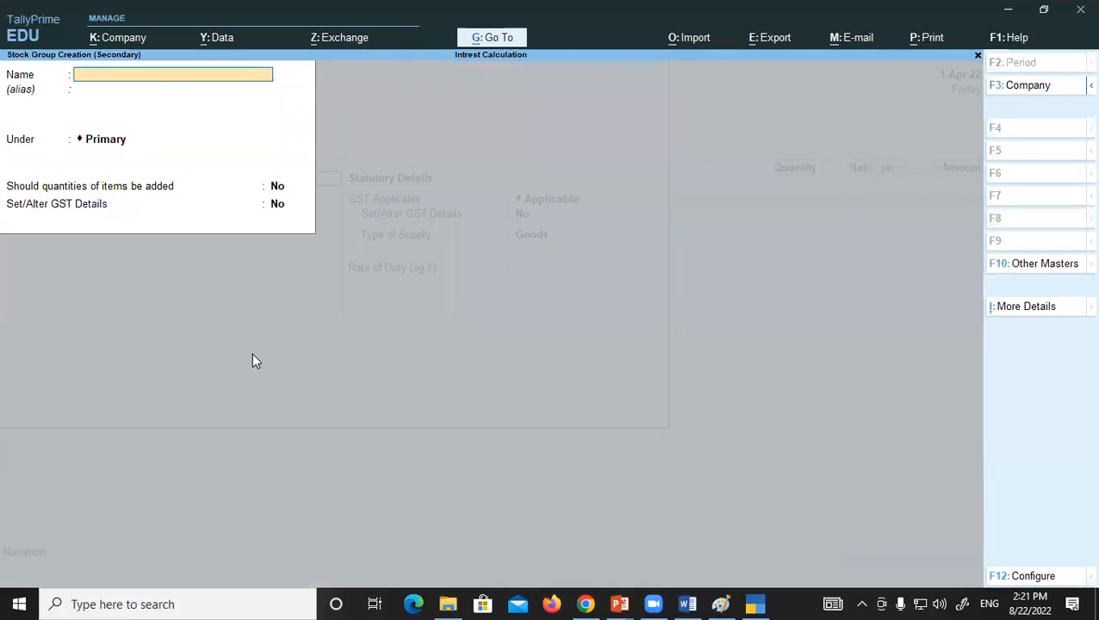
type("Laptop")
key("Return")
key("Return")
key("Return")
key("Return")
key("Return")
key("Return")
- Set the Dell item's unit to nos and save the stock item into the voucher
key("Down")
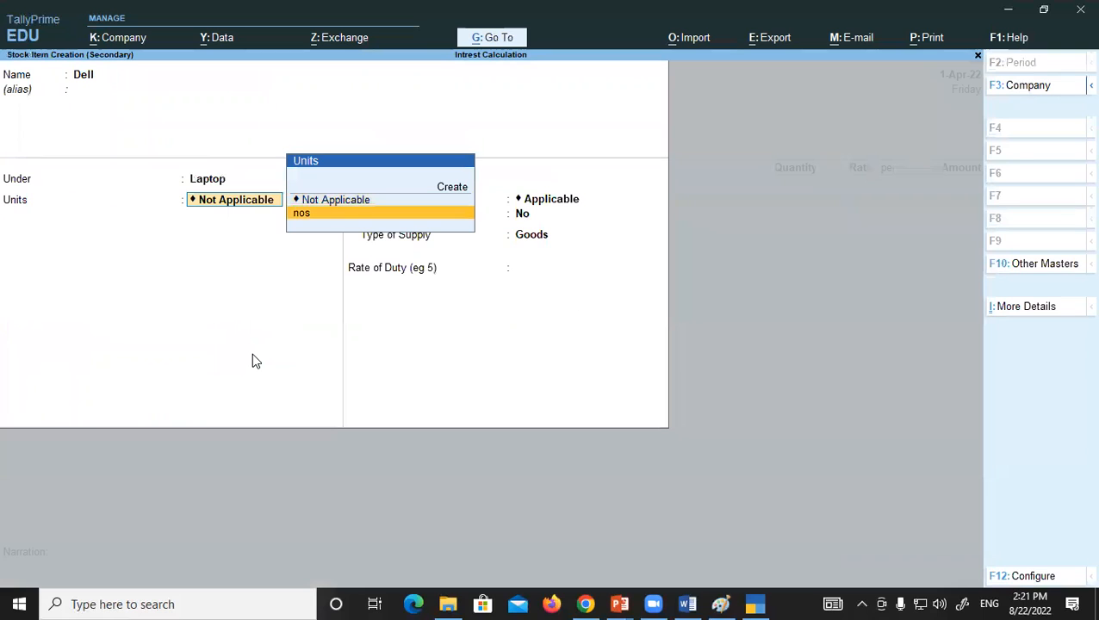
key("Return")
key("Return")
key("Return")
key("Return")
key("Return")
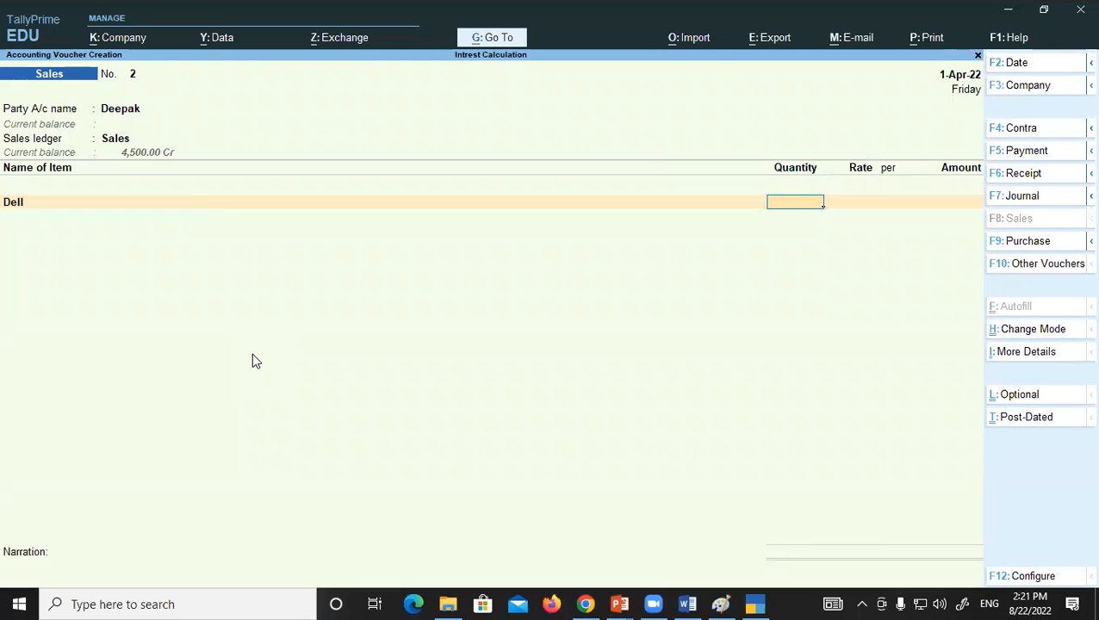
- Enter a quantity of 2 nos at a rate of 25,000 for the Dell item
type("2")
key("Return")
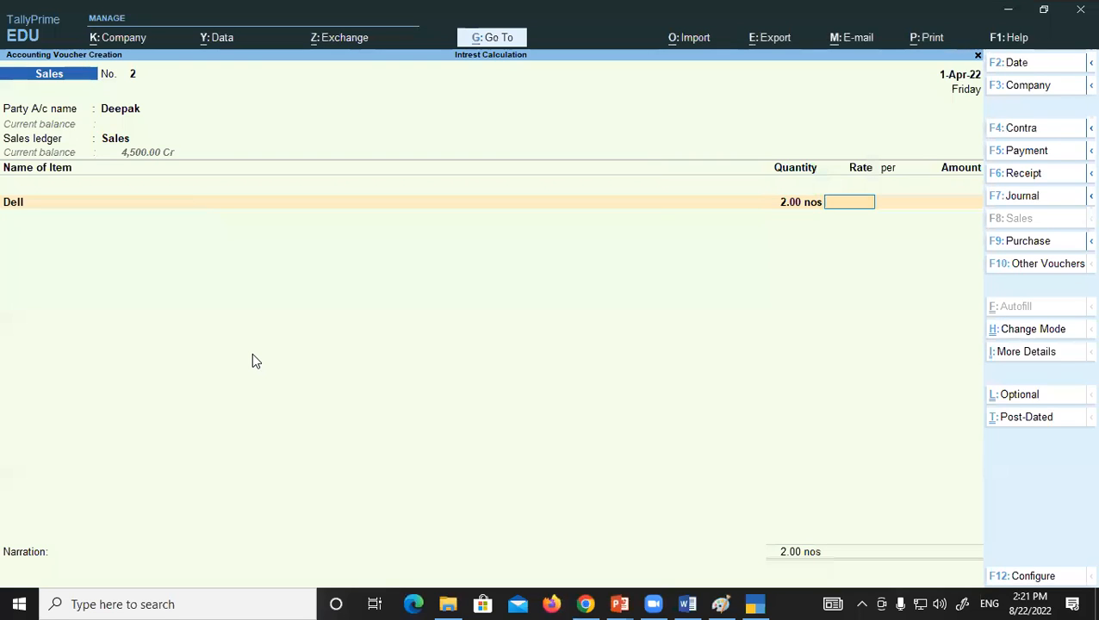
type("5")
key("BackSpace")
type("25000")
key("Return")
key("Return")
key("Return")
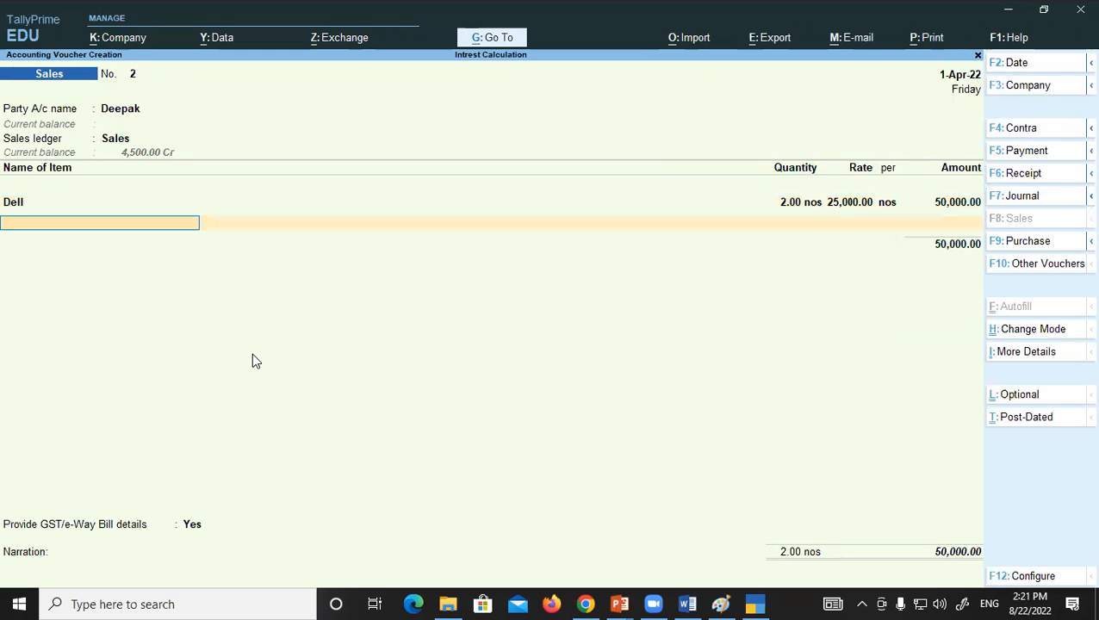
- End the voucher's item list and set Provide GST/e-Way Bill details to No
key("Return")
key("Up")
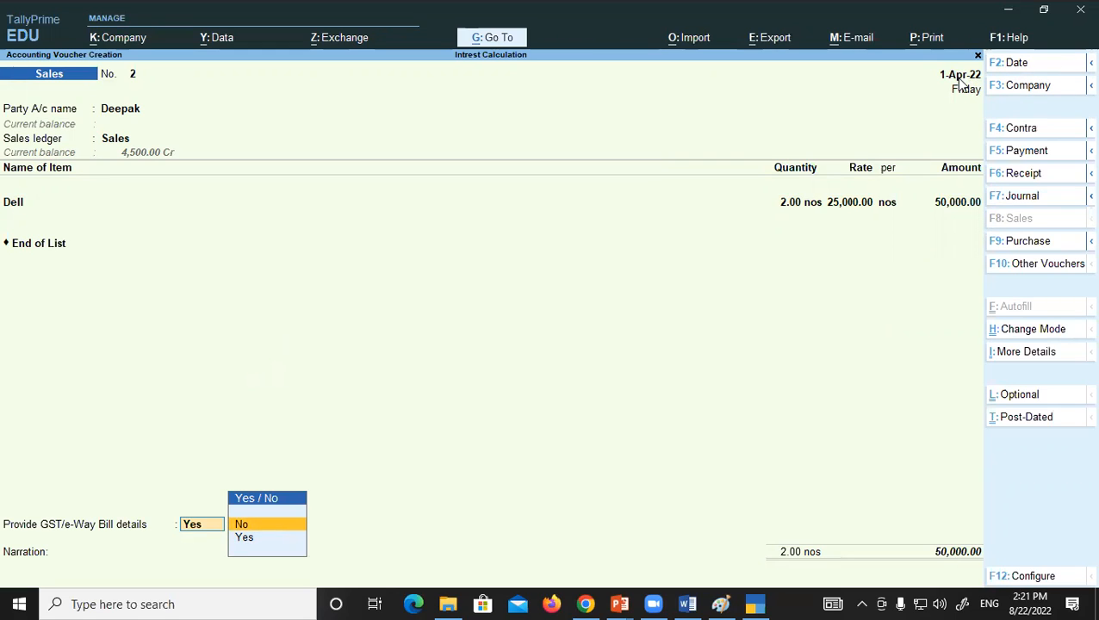
key("Return")
key("Return")
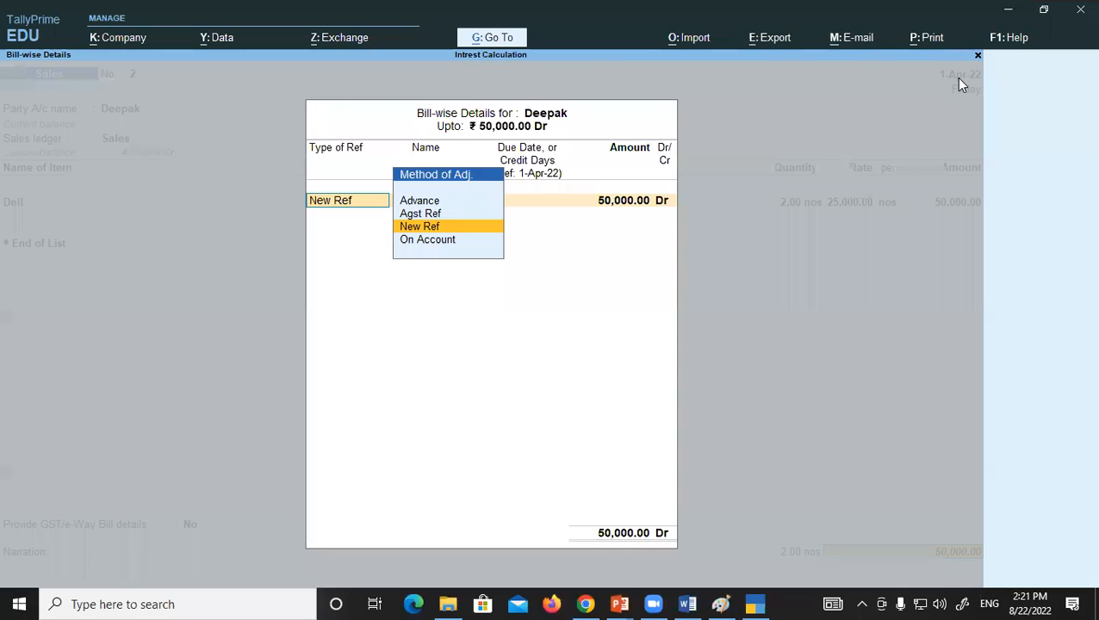
- Record the full amount as a New Ref in the bill-wise details and save the sales voucher without a narration
key("Return")
key("Return")
key("Return")
key("Return")
key("Return")
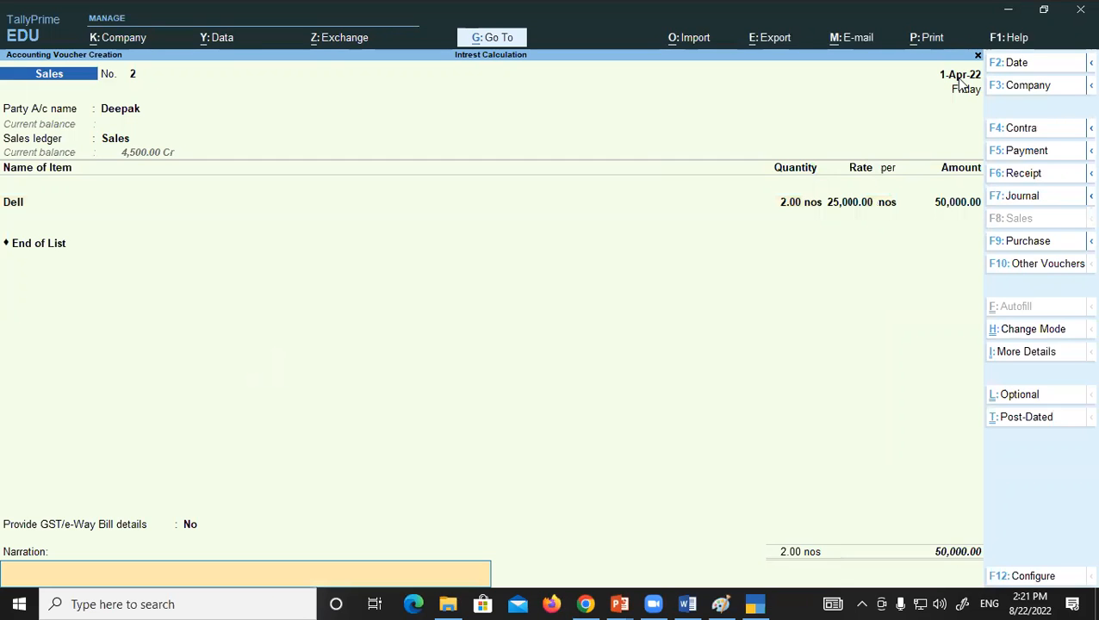
key("Return")
key("Return")
key("Return")
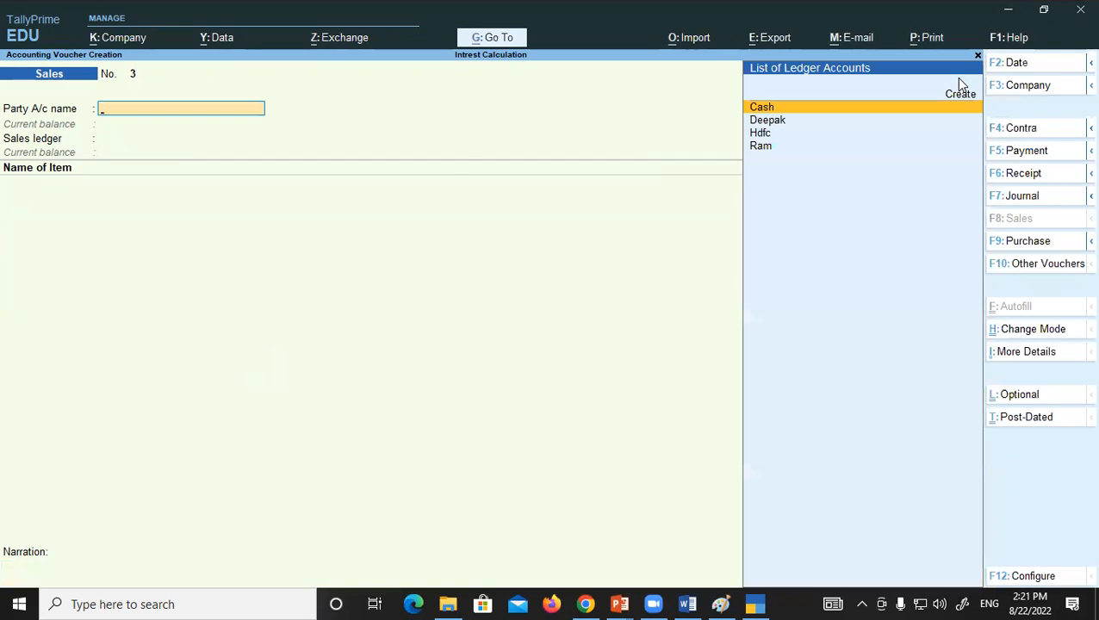
- Leave voucher creation and open Display More Reports
key("Escape")
key("Down")
key("Down")
key("Down")
key("Down")
key("Down")
key("Down")
key("Down")
key("Return")
- Open the Interest Calculations reports under Statements of Accounts
key("Down")
key("Down")
key("Down")
key("Down")
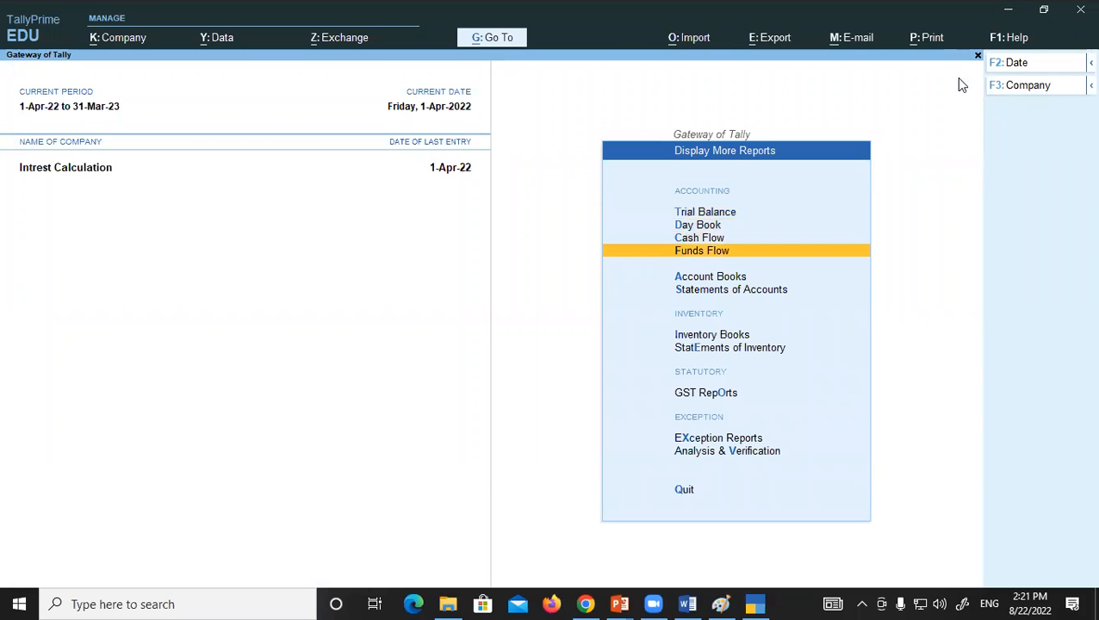
key("Return")
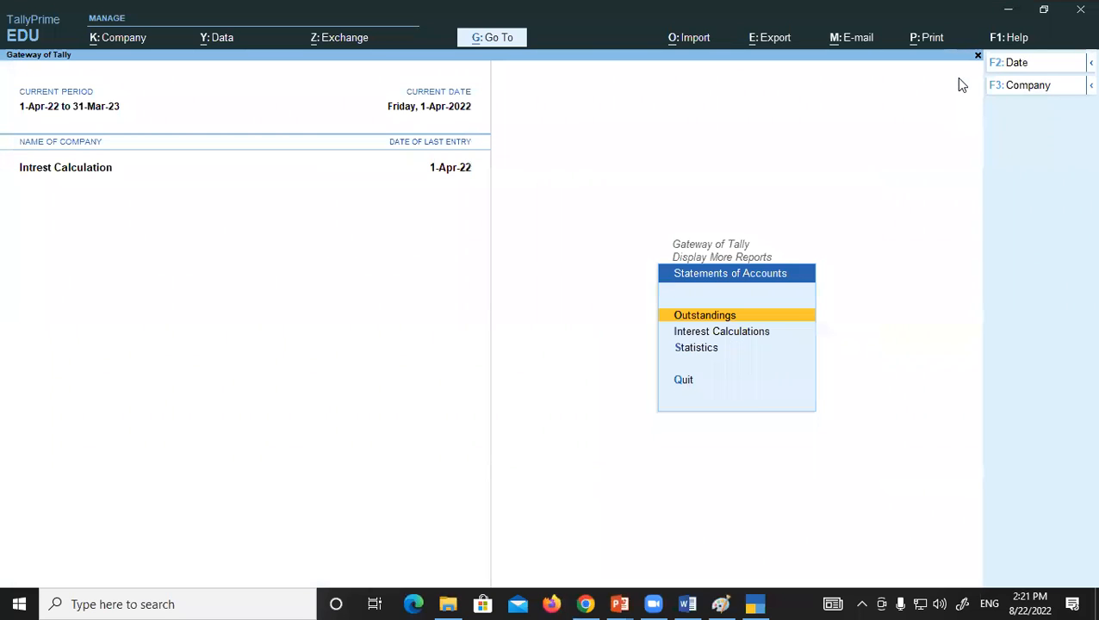
key("Down")
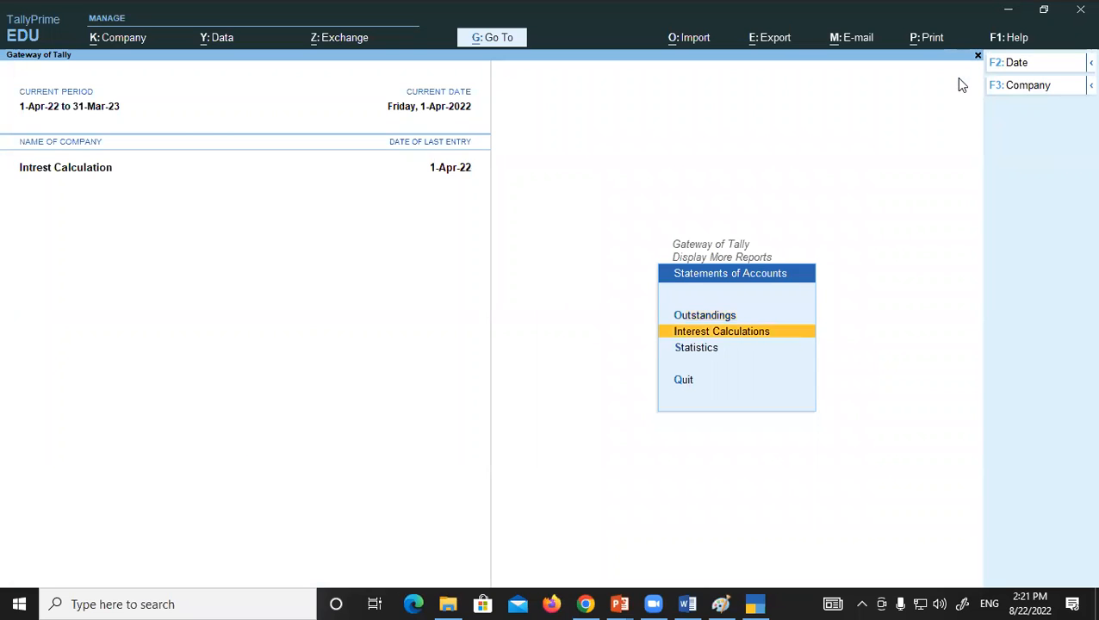
key("Return")
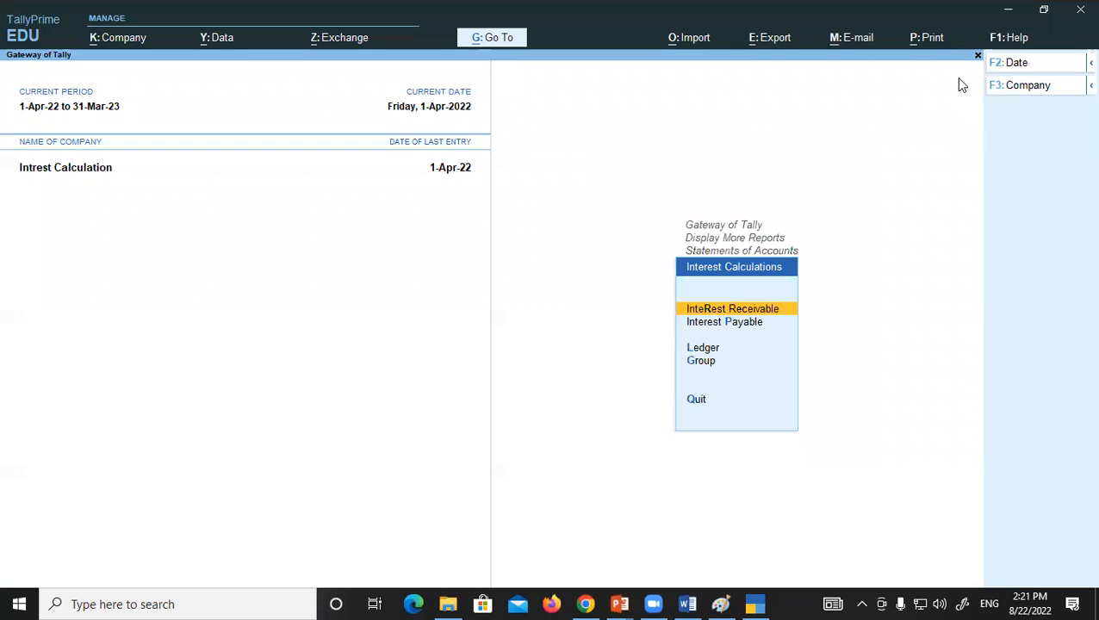
- Review the Interest Receivable report down to the Hdfc bank ledger's interest, and return to the Interest Calculations reports
key("Return")
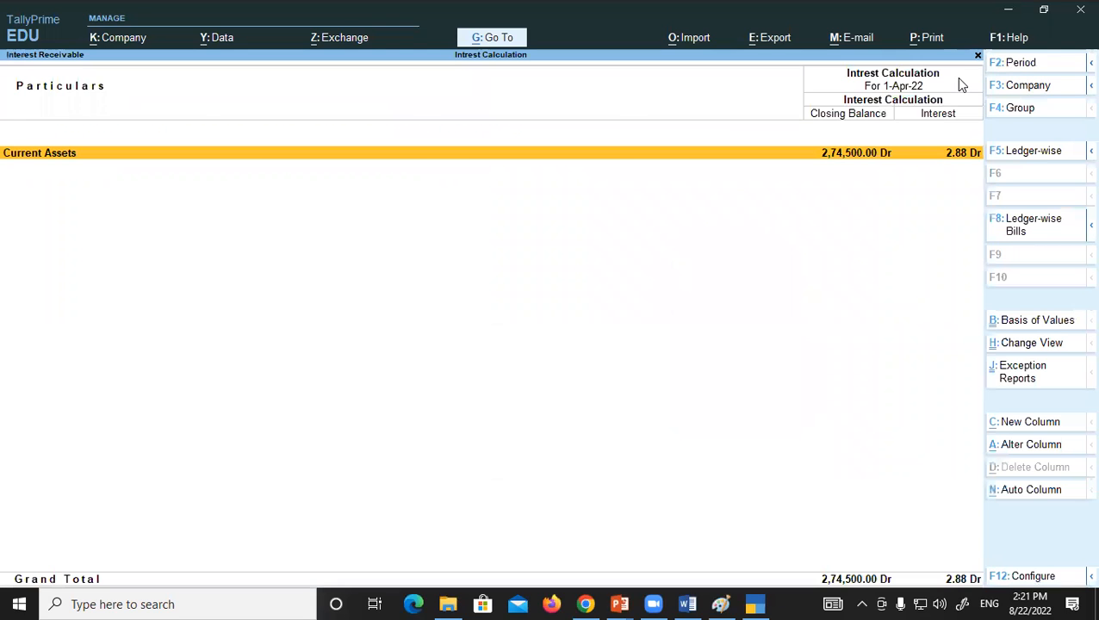
key("Return")
key("Return")
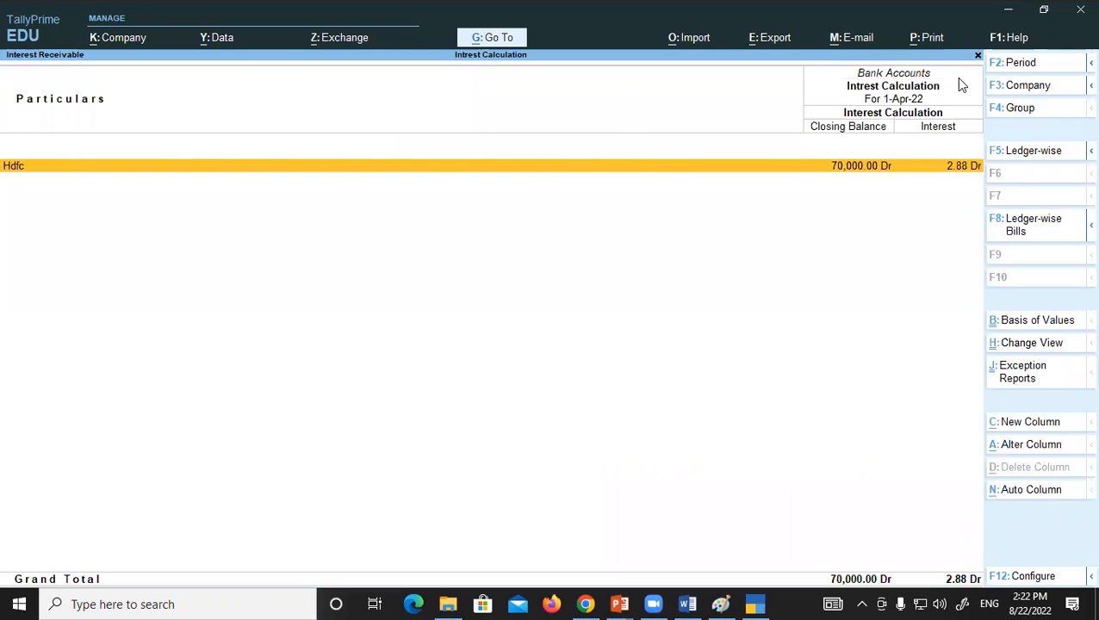
key("Return")
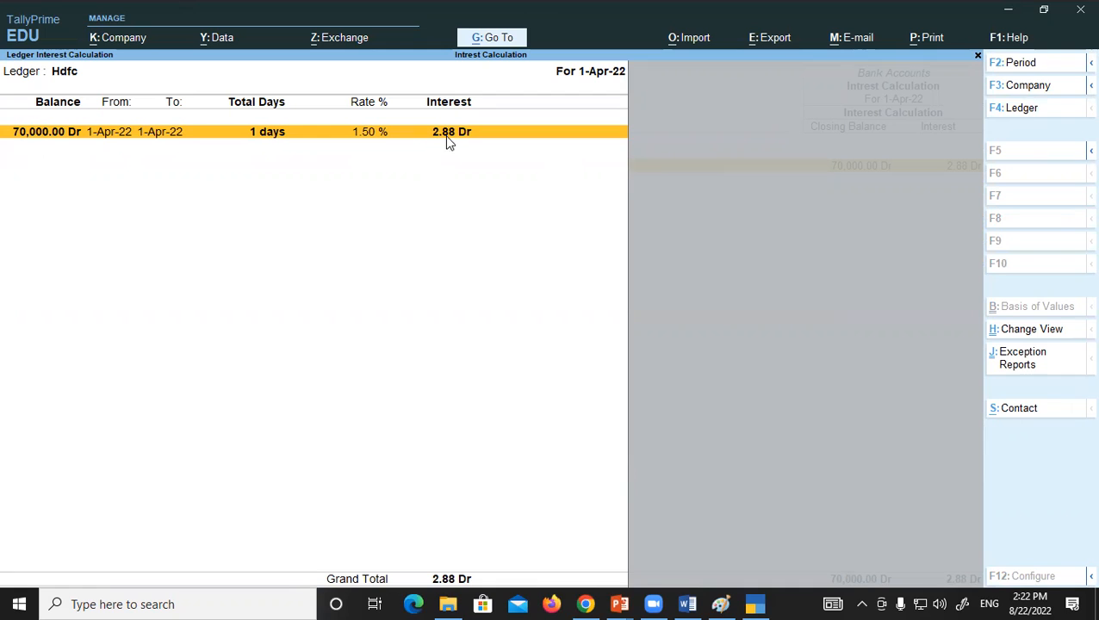
key("Escape")
key("Escape")
key("Escape")
key("Escape")
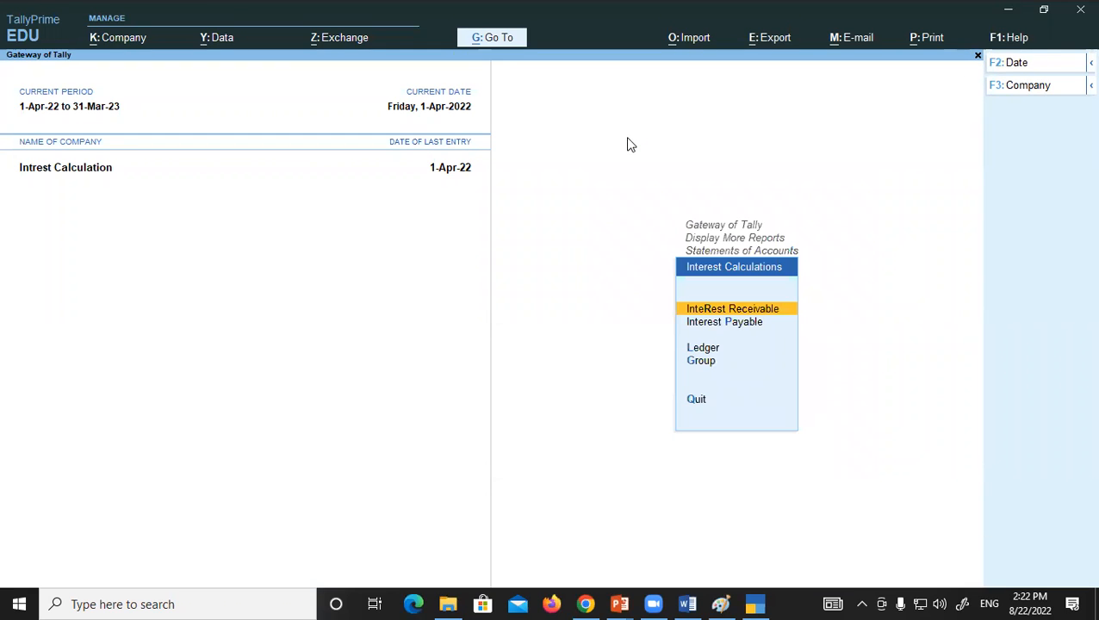
- Open the ledger interest calculation report for the customer's ledger
key("Down")
key("Down")
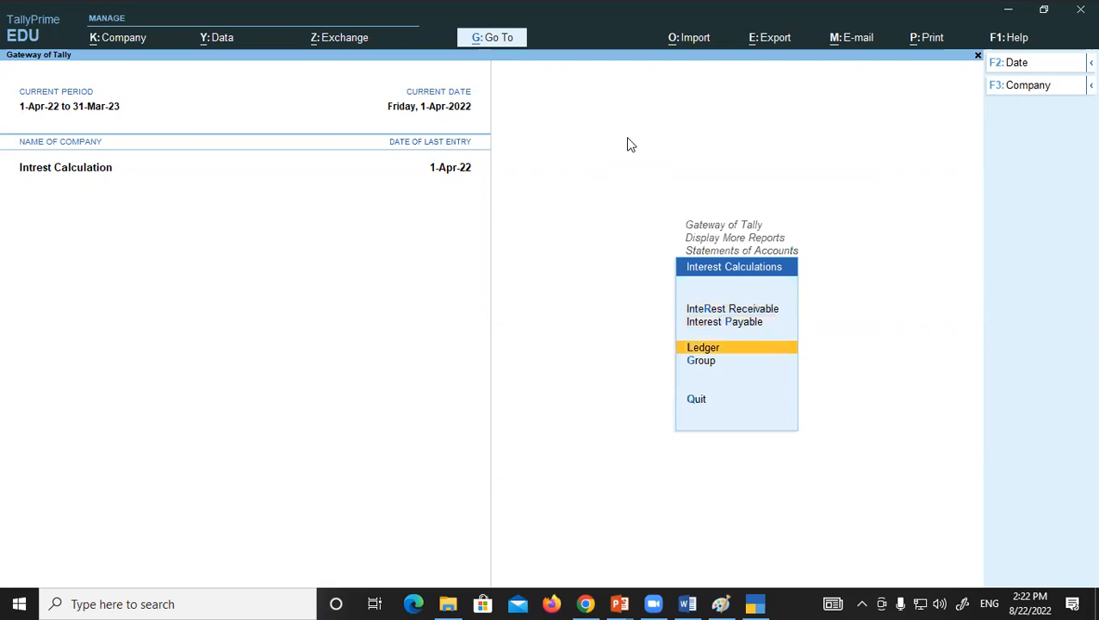
key("Return")
key("Down")
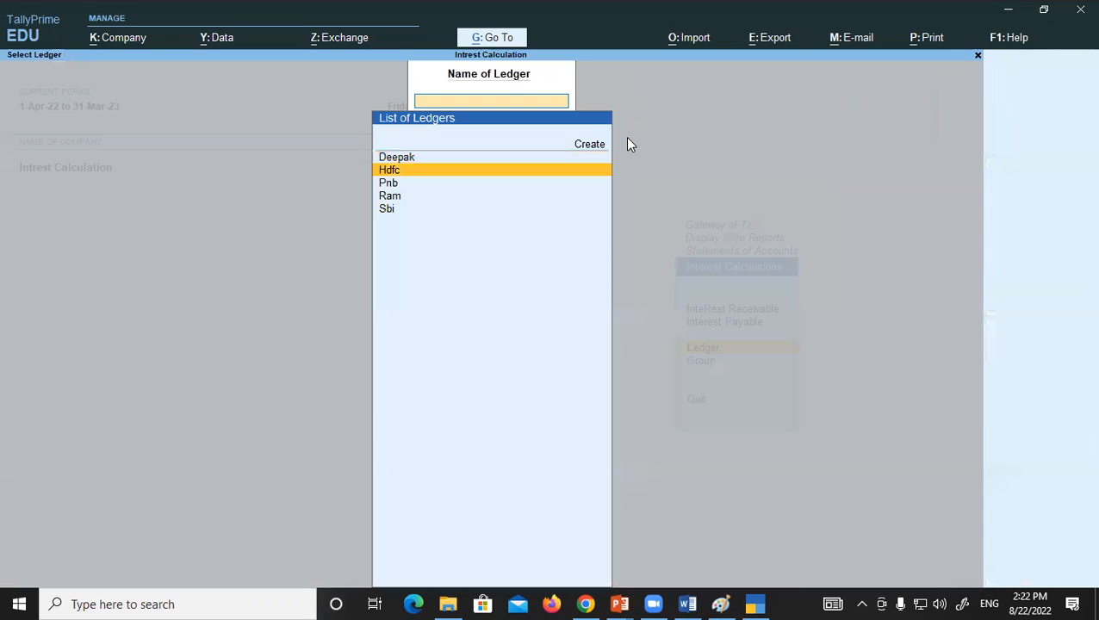
key("Up")
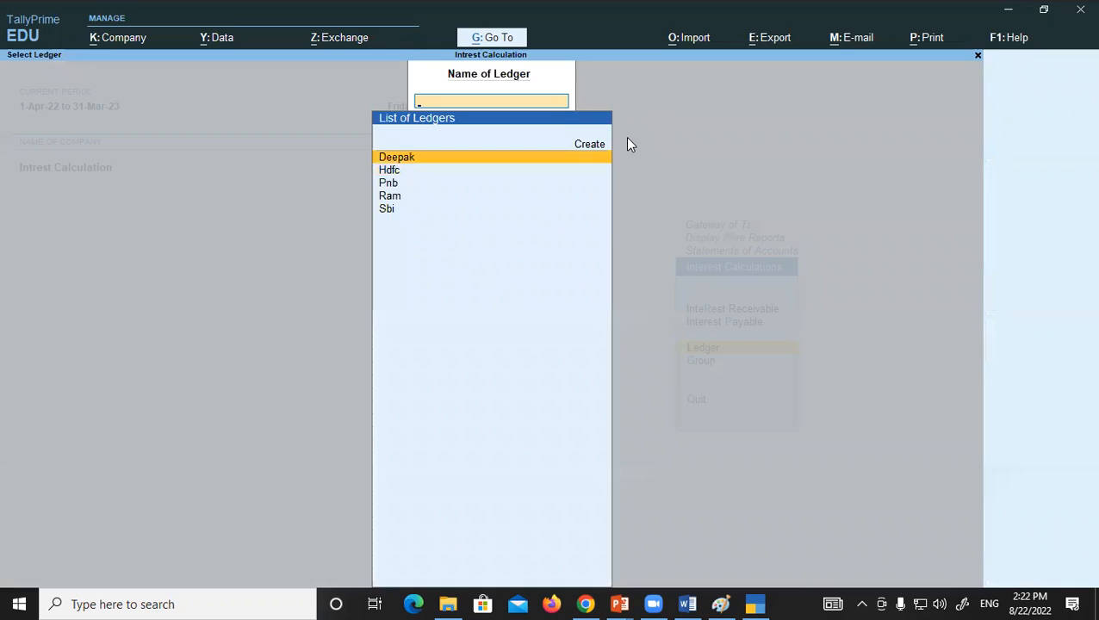
key("Return")
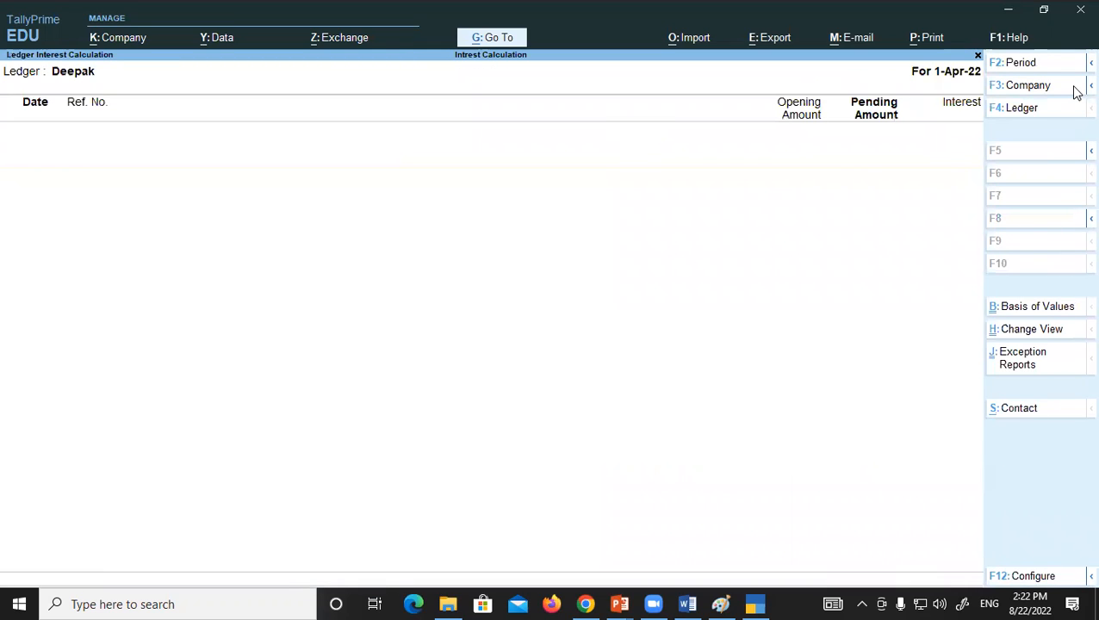
- Set the customer's interest report period from 1-4-2022 to 1-5-2022
key("F2")
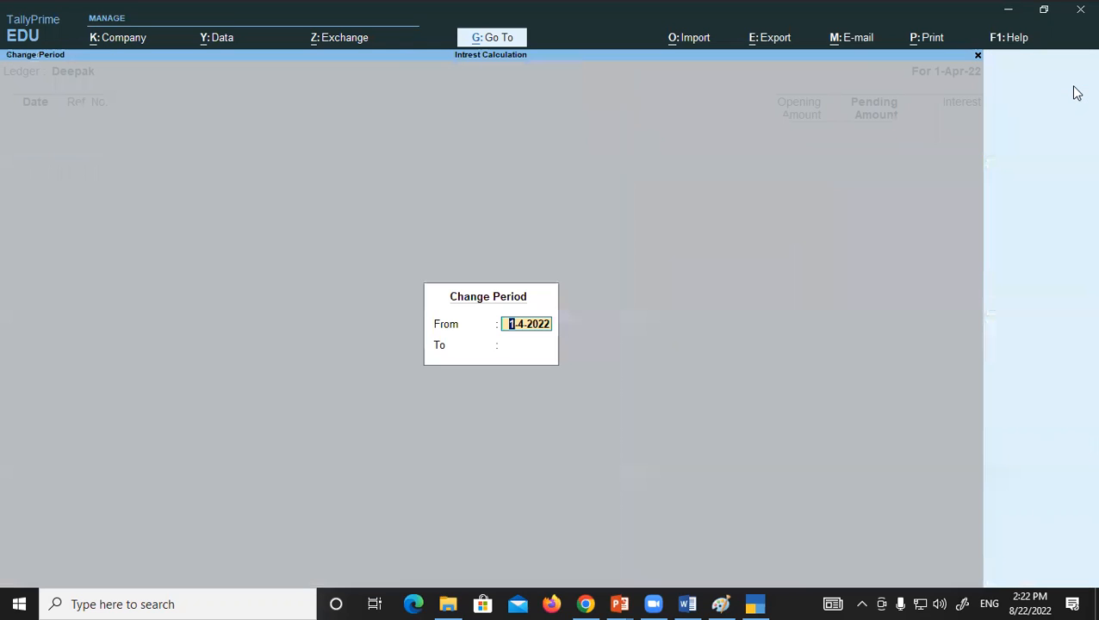
key("Return")
type("1-5")
key("Return")
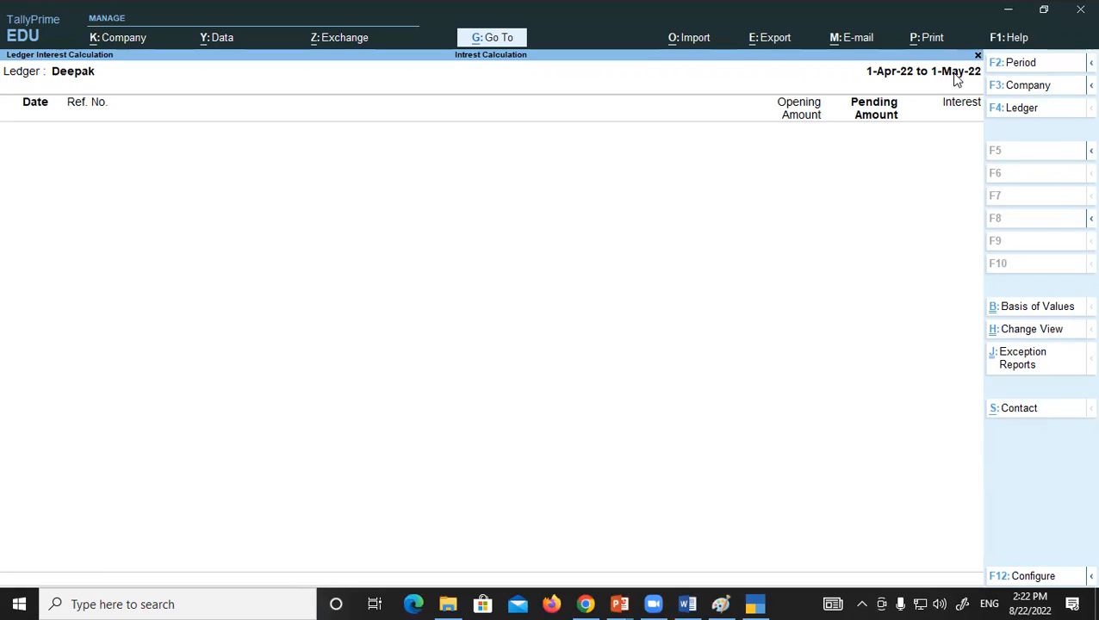
- Extend the interest report period to end on 2-5-2022 and examine the customer's interest calculation
key("F2")
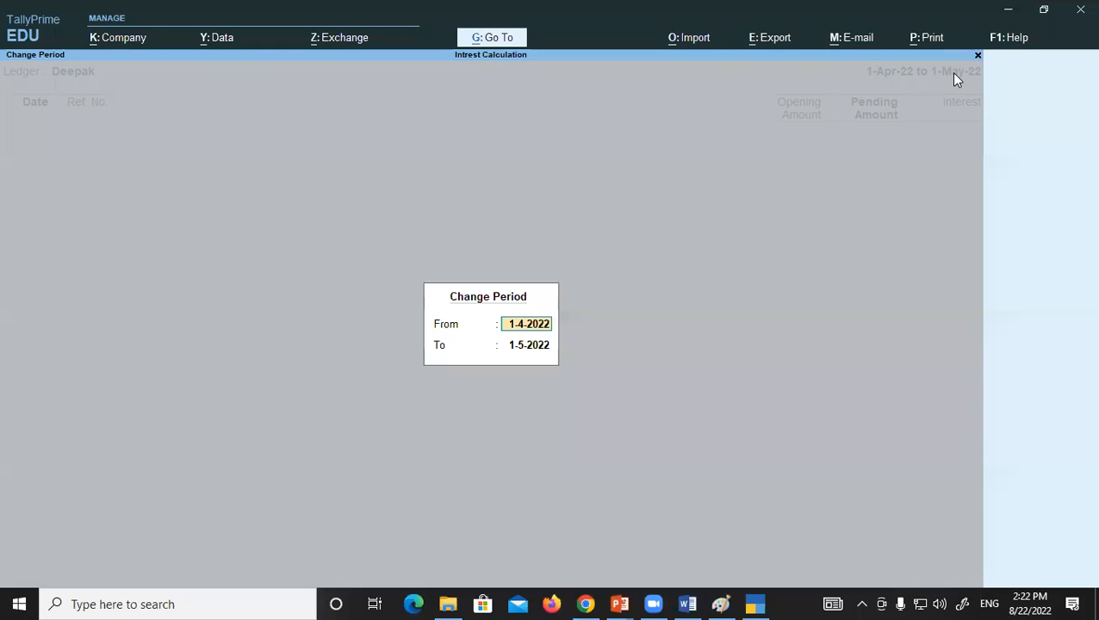
key("Return")
type("2-")
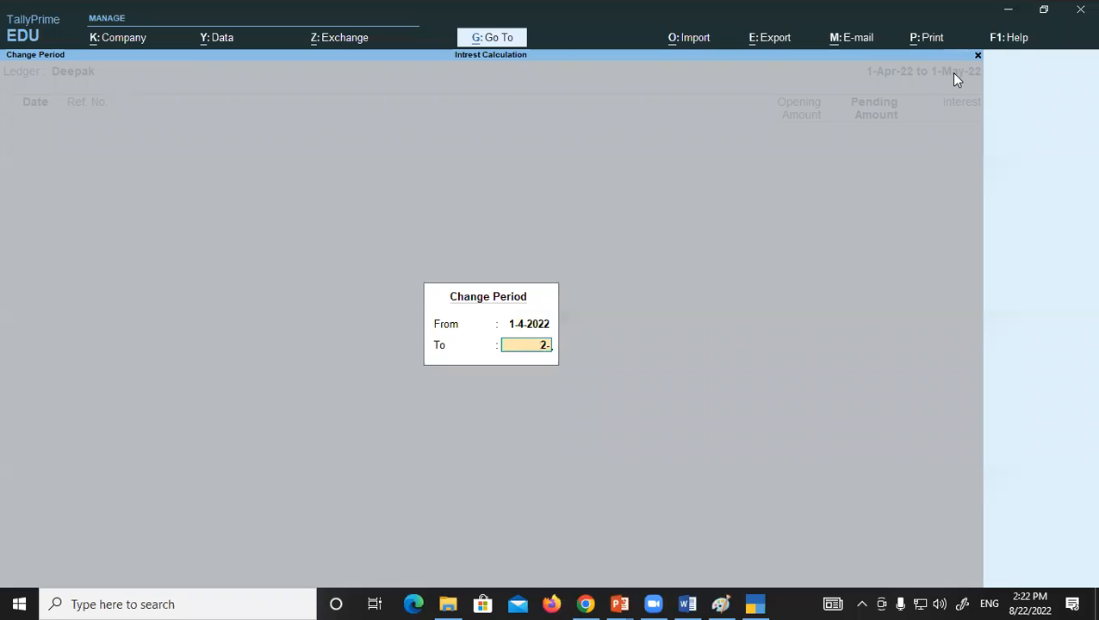
type("5")
key("Return")
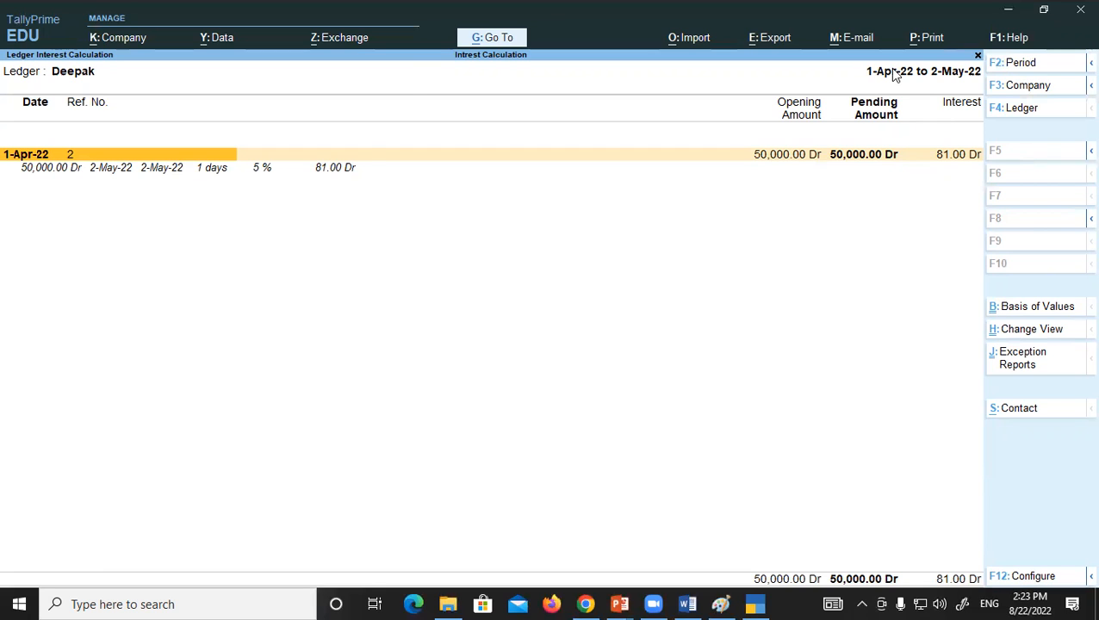
- Close the customer's interest report and open the Day Book
key("Escape")
key("Escape")
key("Escape")
key("Escape")
key("Escape")
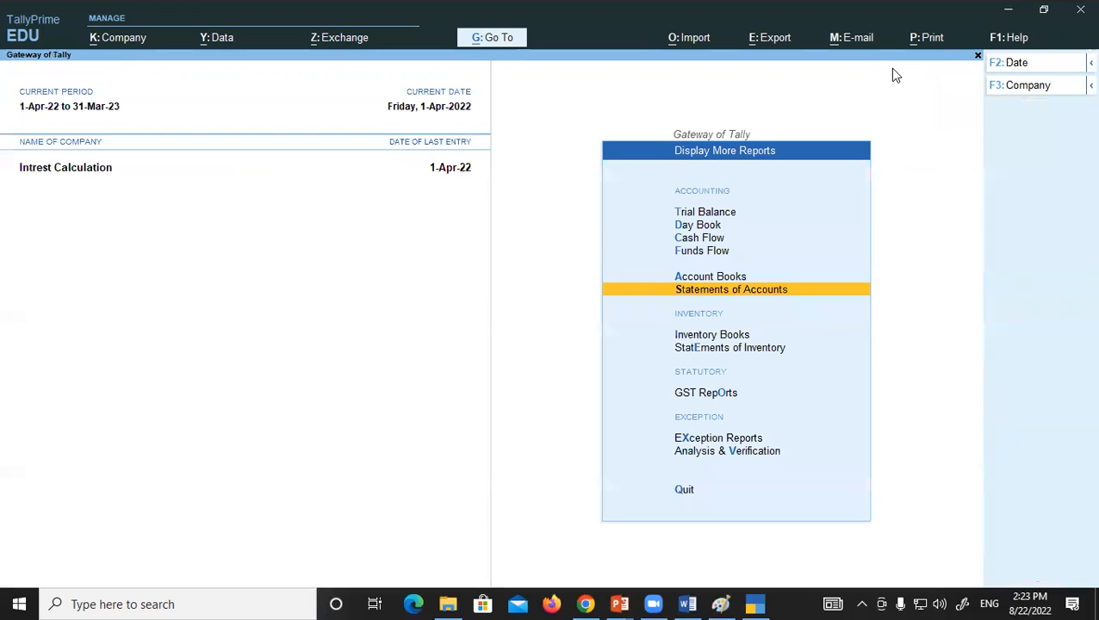
key("Up")
key("Up")
key("Up")
key("Up")
key("Return")
- Open the customer's 50,000.00 sales voucher from the Day Book and pass through its dispatch and party details unchanged
key("Down")
key("Down")
key("Down")
key("Return")
key("Return")
key("Return")
key("Return")
key("Return")
key("Return")
key("Return")
key("Return")
key("Return")
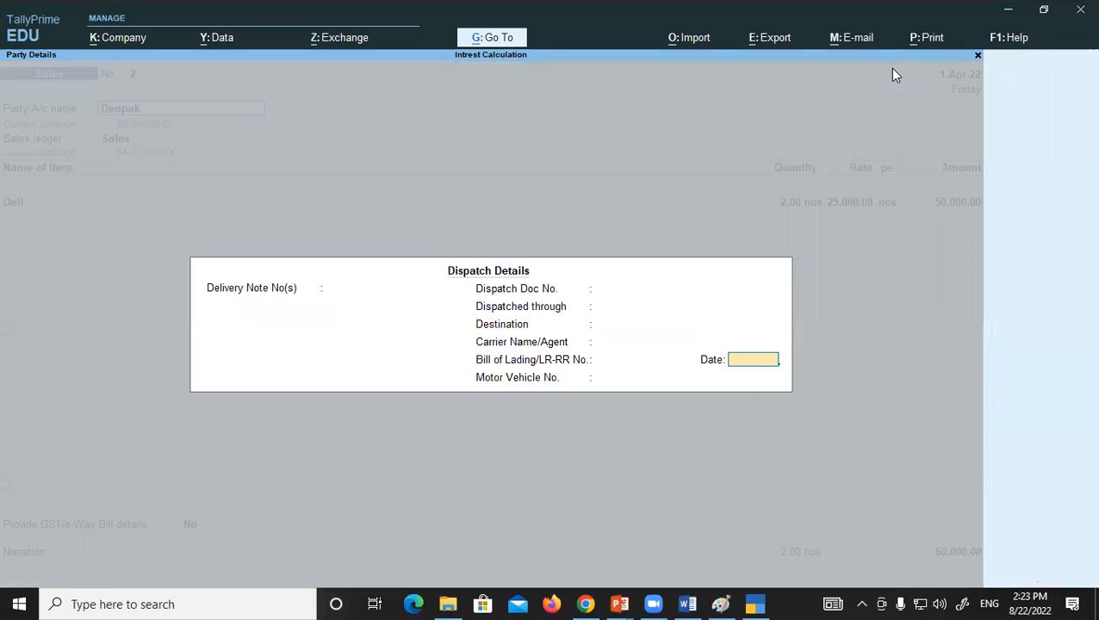
key("Return")
key("Return")
key("Return")
key("Return")
key("Return")
key("Return")
key("Return")
key("Return")
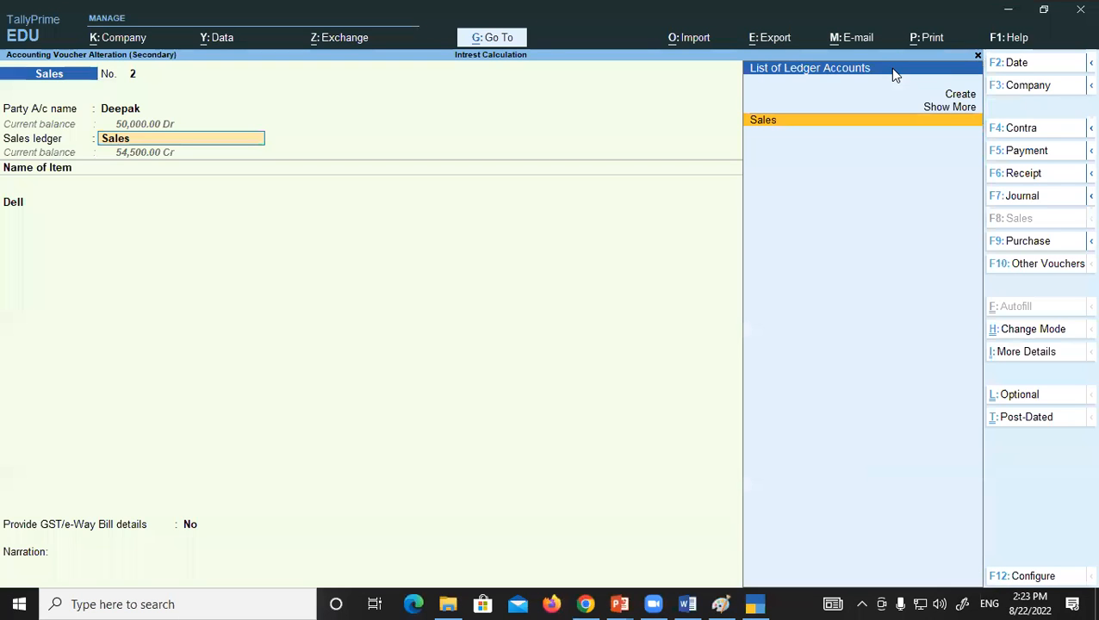
- Open the customer's ledger for alteration from the voucher's party account and bring up its interest parameters
key("BackSpace")
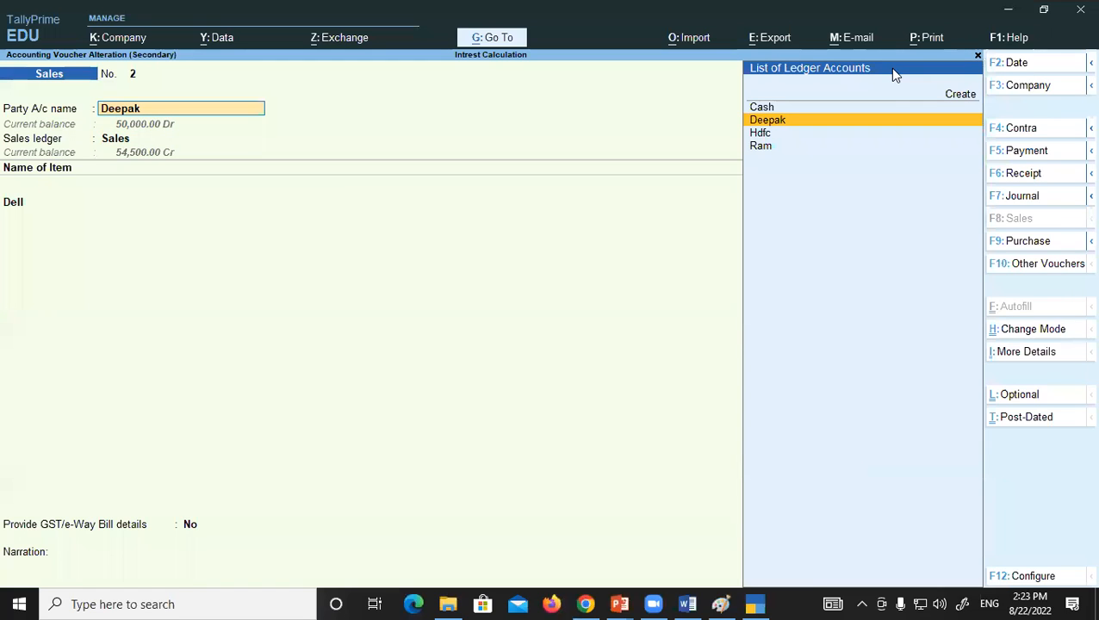
key("ctrl")
key("ctrl+Return")
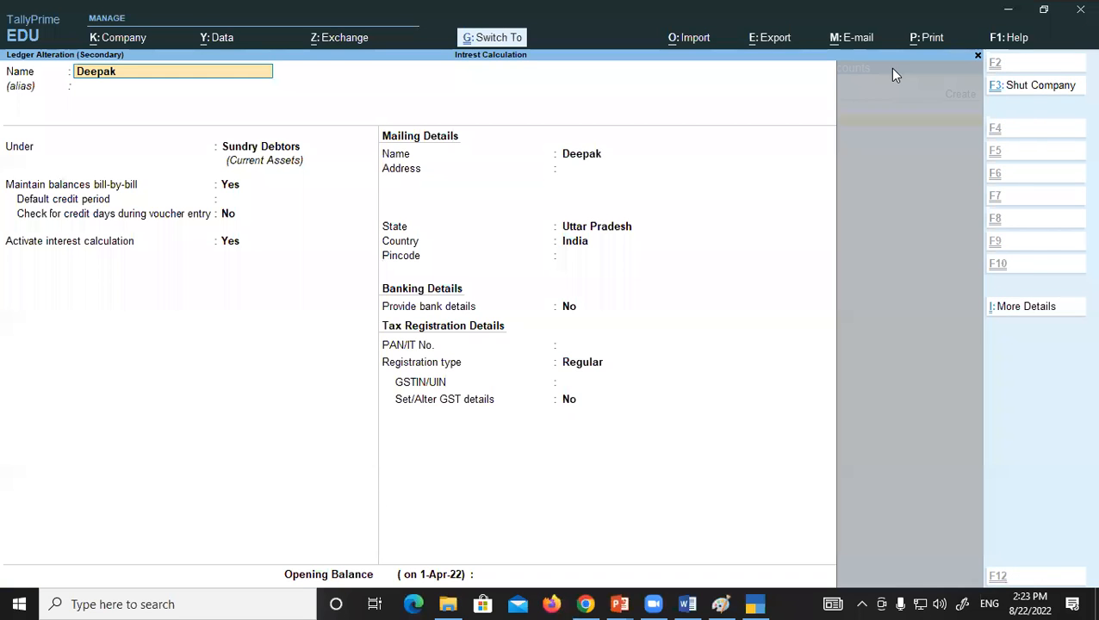
key("Return")
key("Return")
key("Return")
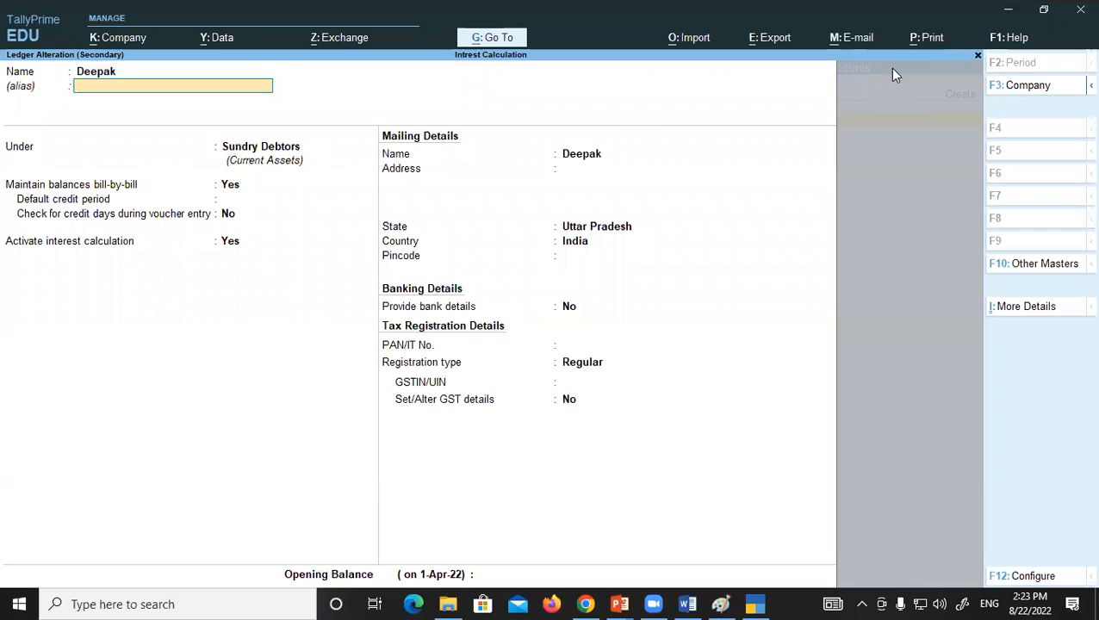
key("Return")
key("Return")
key("Return")
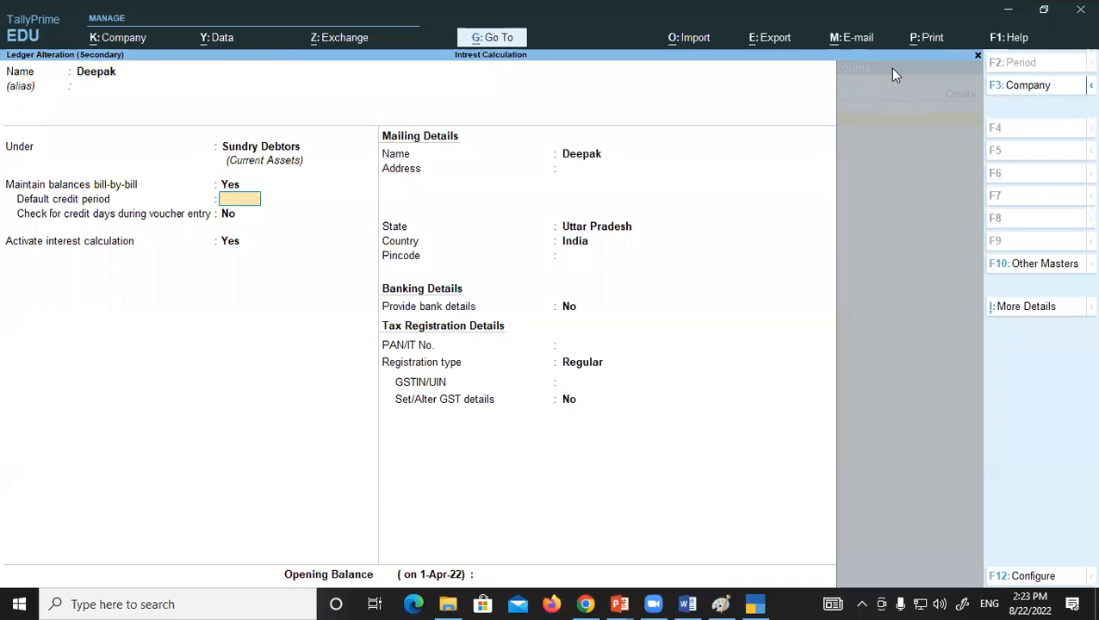
key("Return")
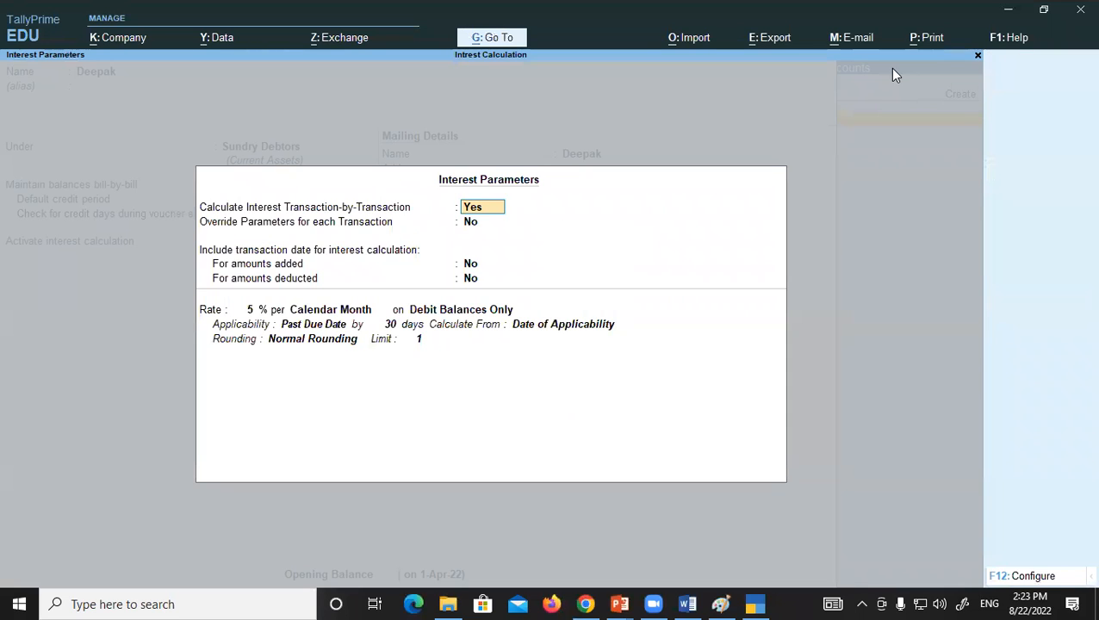
- Set the interest applicability of the 5% rate to Always, calculated from Date of Applicability
key("Return")
key("Return")
key("Return")
key("Return")
key("Return")
key("Return")
key("Return")
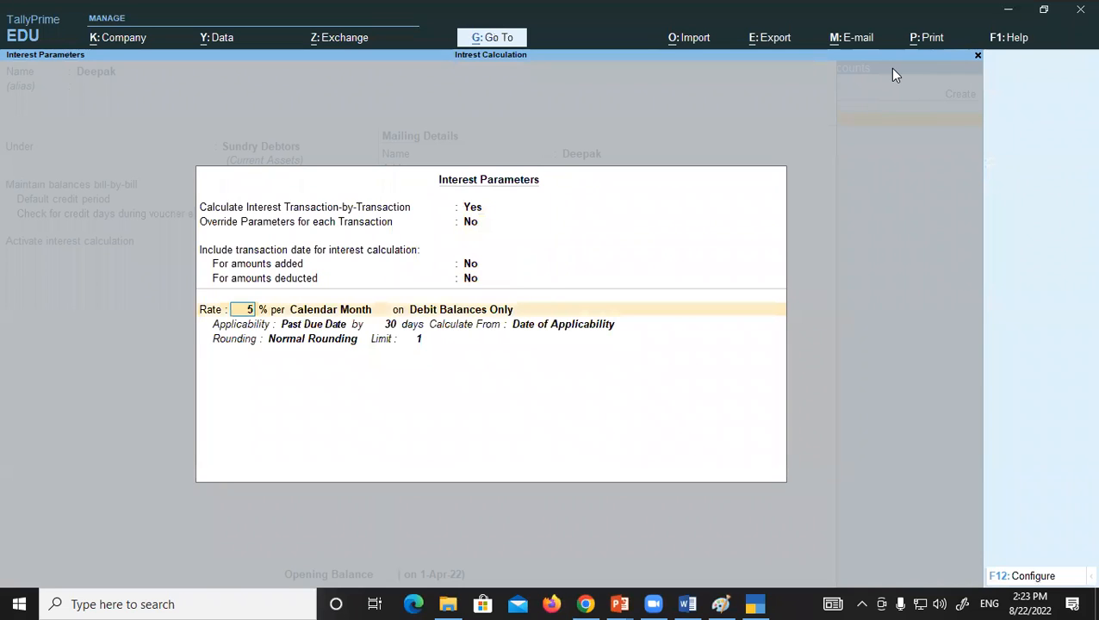
key("Up")
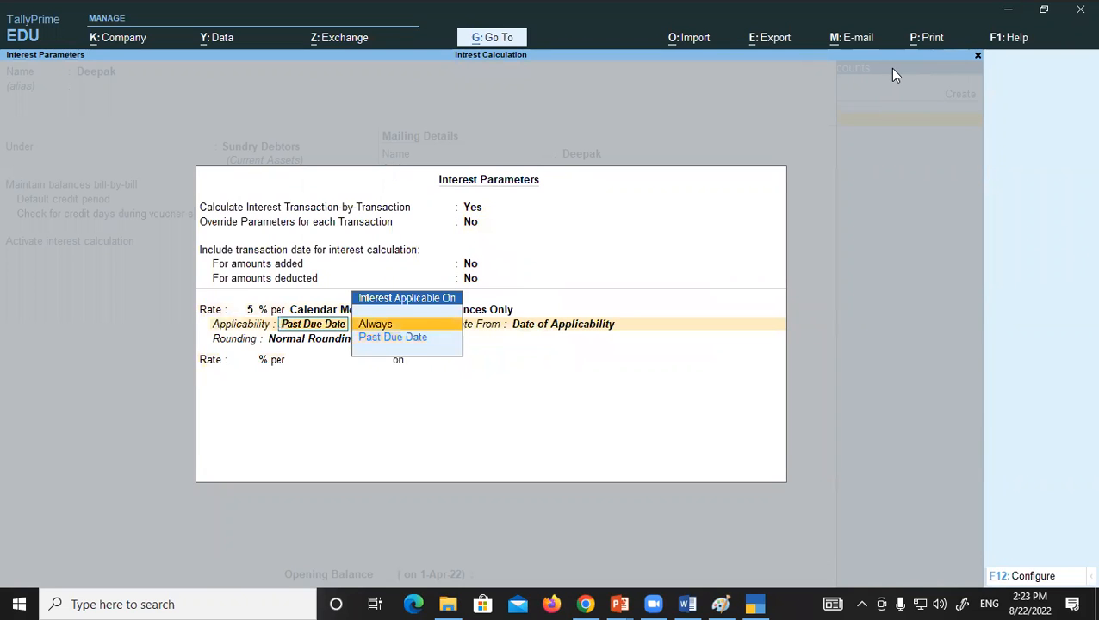
key("Return")
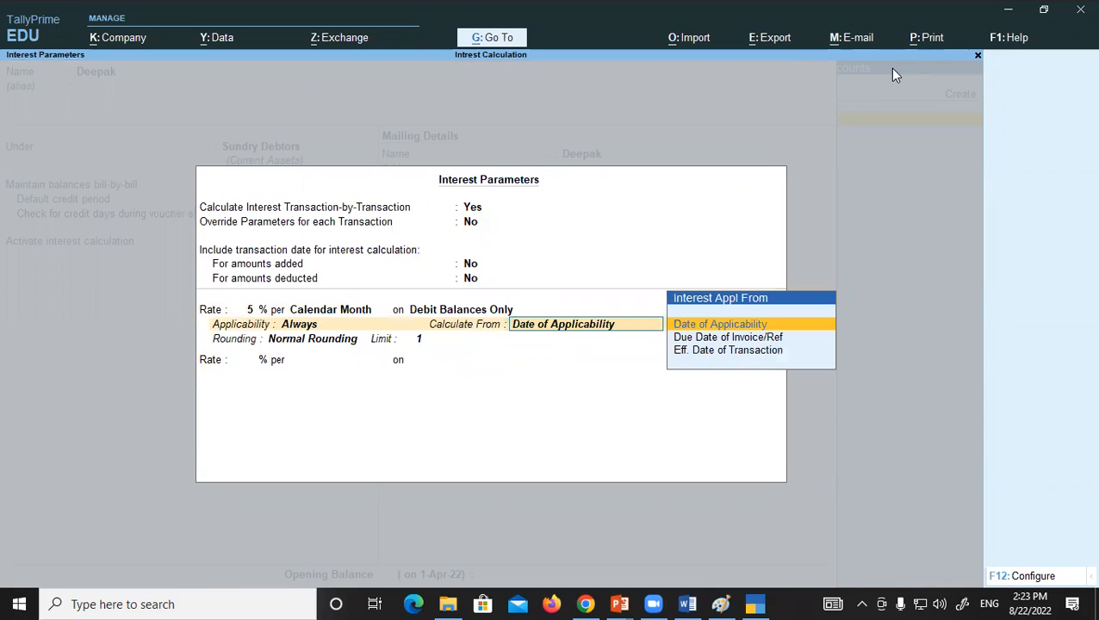
key("Return")
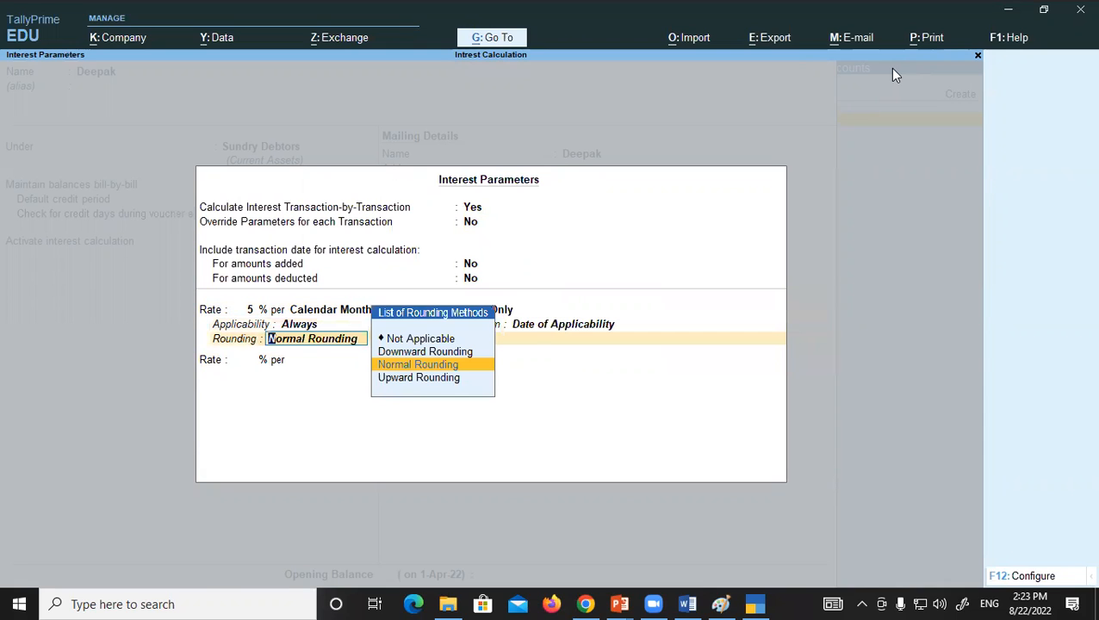
- Keep Normal Rounding with the limit of 1, accept the interest parameters and save the customer's ledger
key("Return")
key("Return")
key("Return")
key("Return")
key("Return")
key("Return")
key("Return")
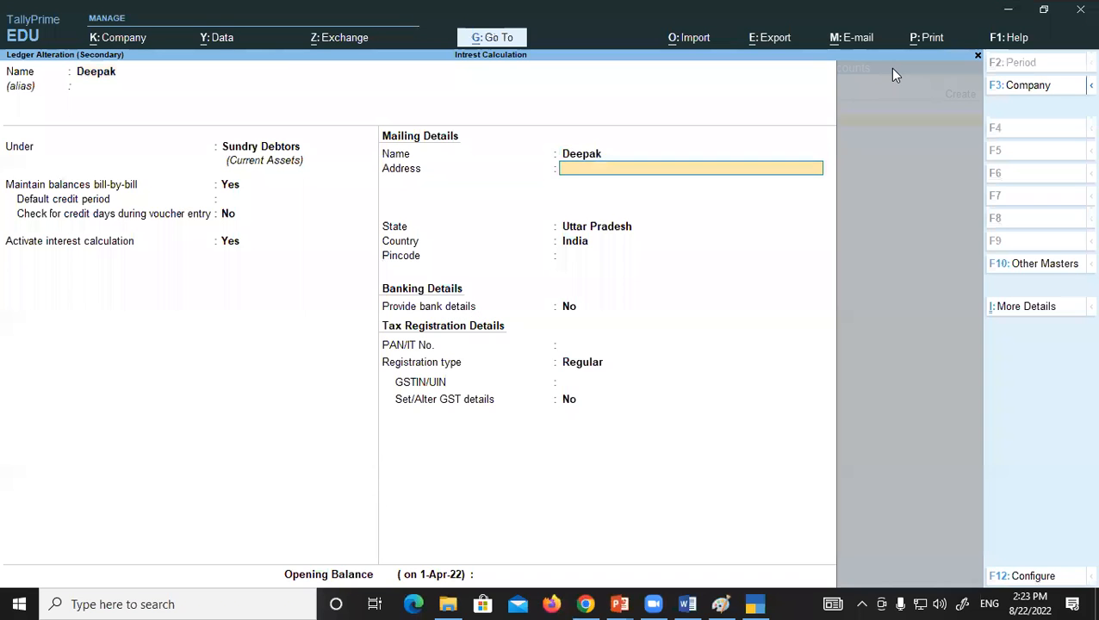
key("ctrl+a")
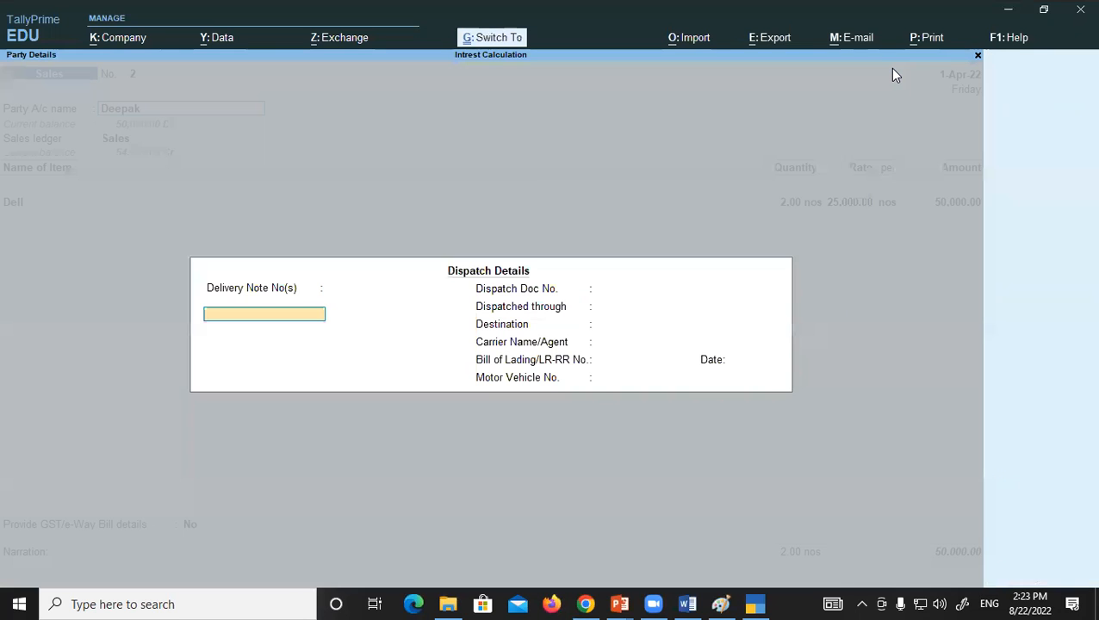
- Accept the dispatch and party details and save the altered sales voucher
key("ctrl+a")
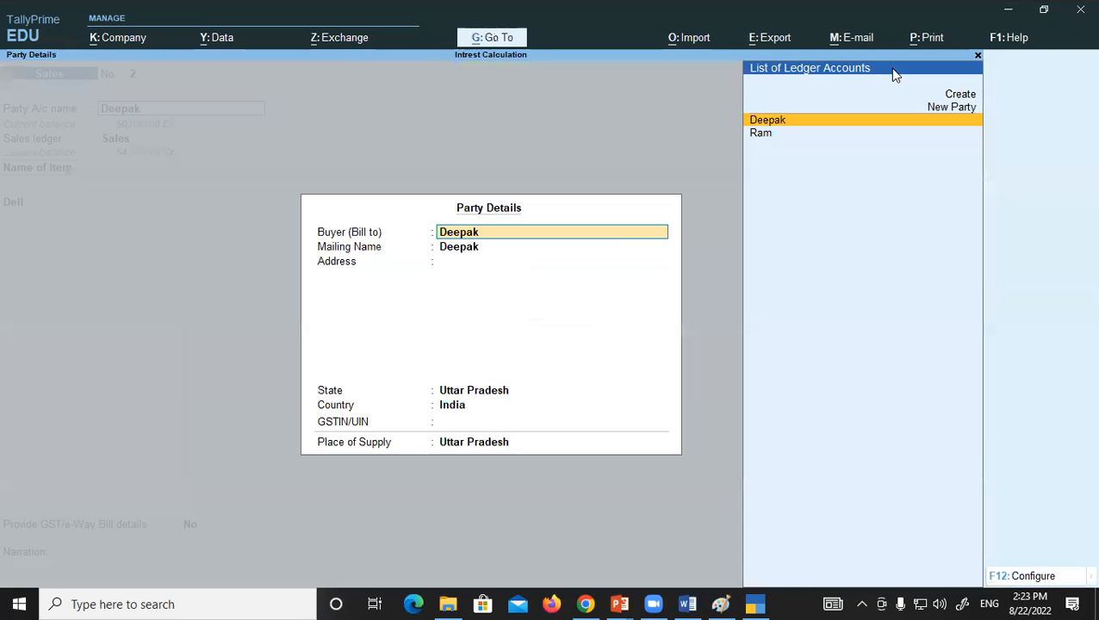
key("ctrl+a")
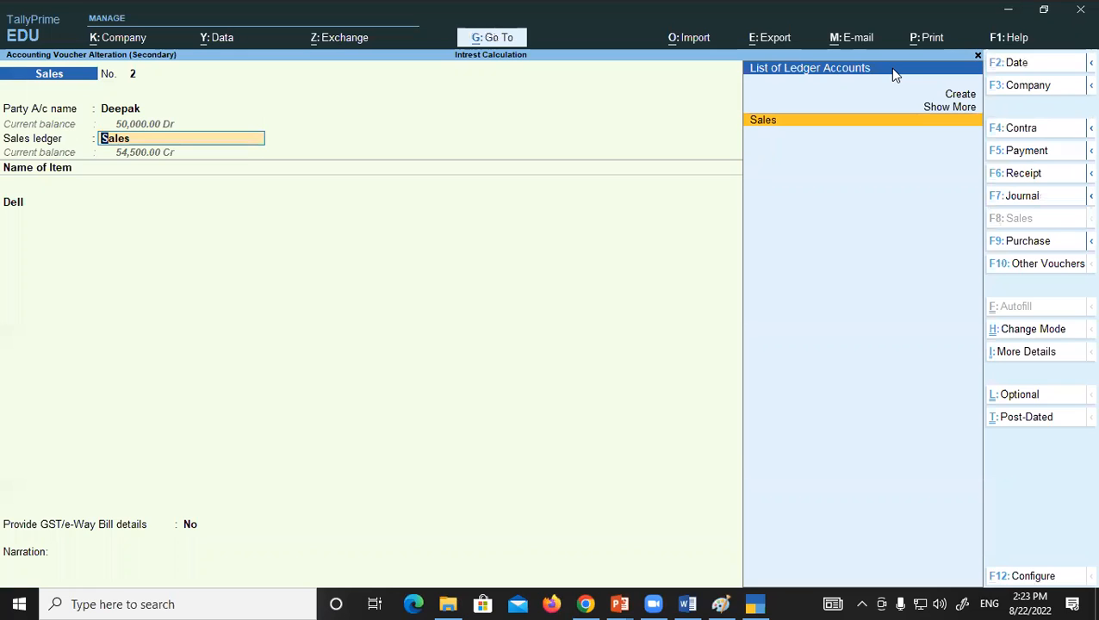
key("Return")
key("Return")
key("Return")
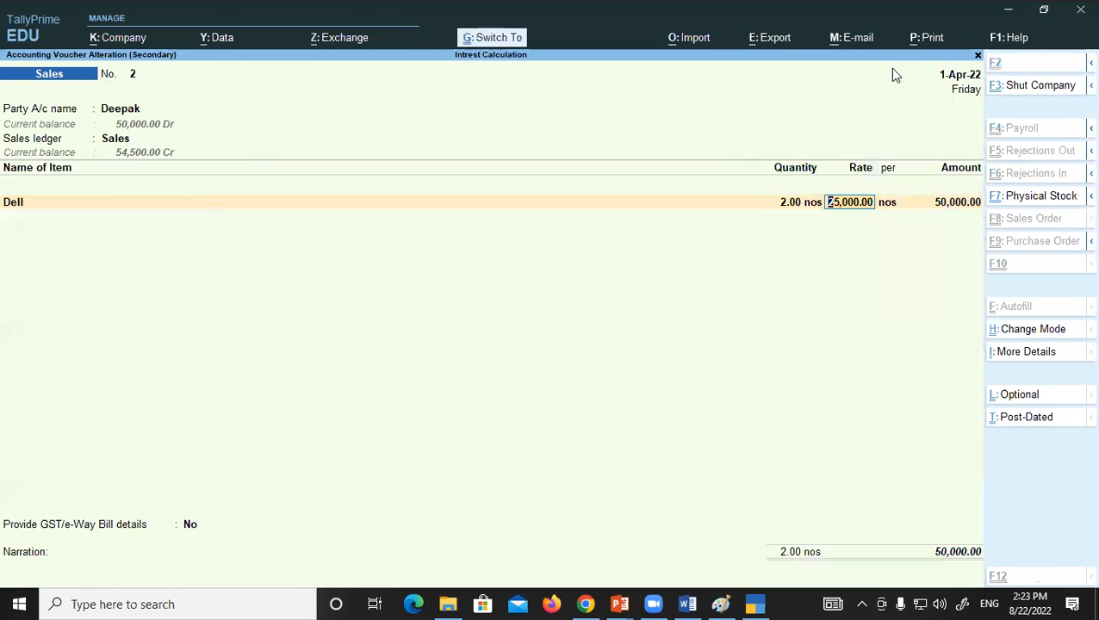
key("ctrl+a")
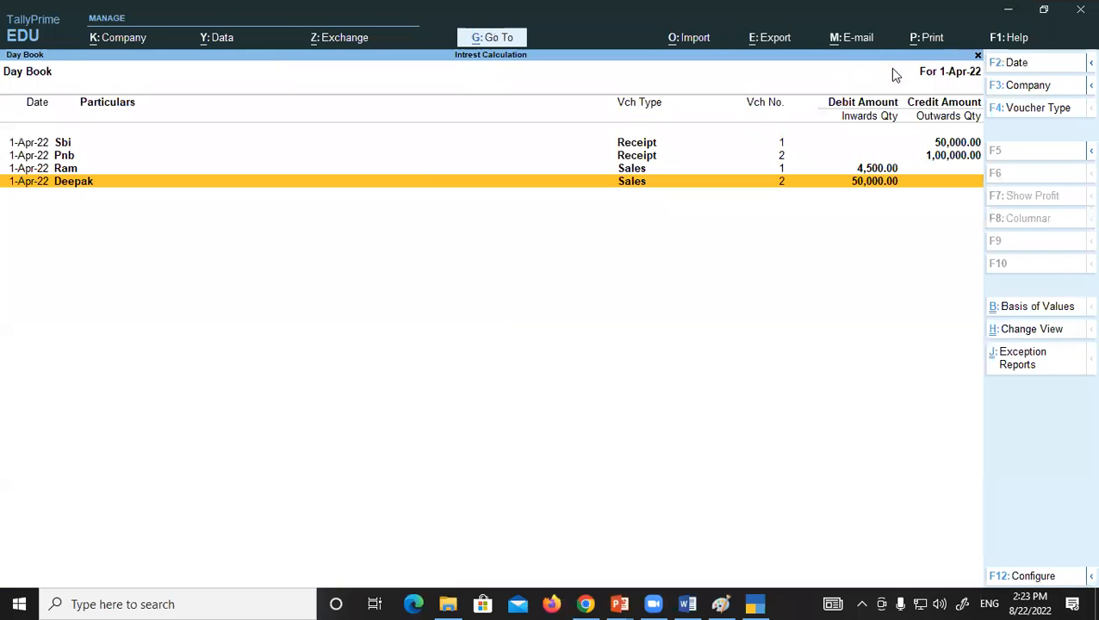
- Leave the Day Book and open the ledger interest calculation report for the customer
key("Escape")
key("Down")
key("Down")
key("Down")
key("Down")
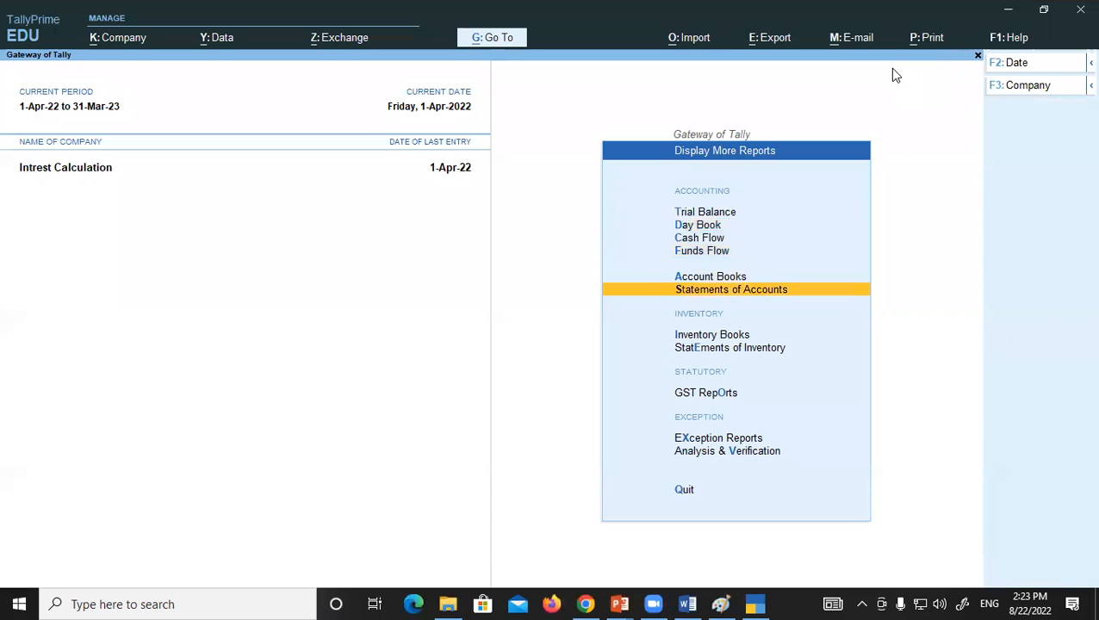
key("Down")
key("Down")
key("Up")
key("Up")
key("Return")
key("Down")
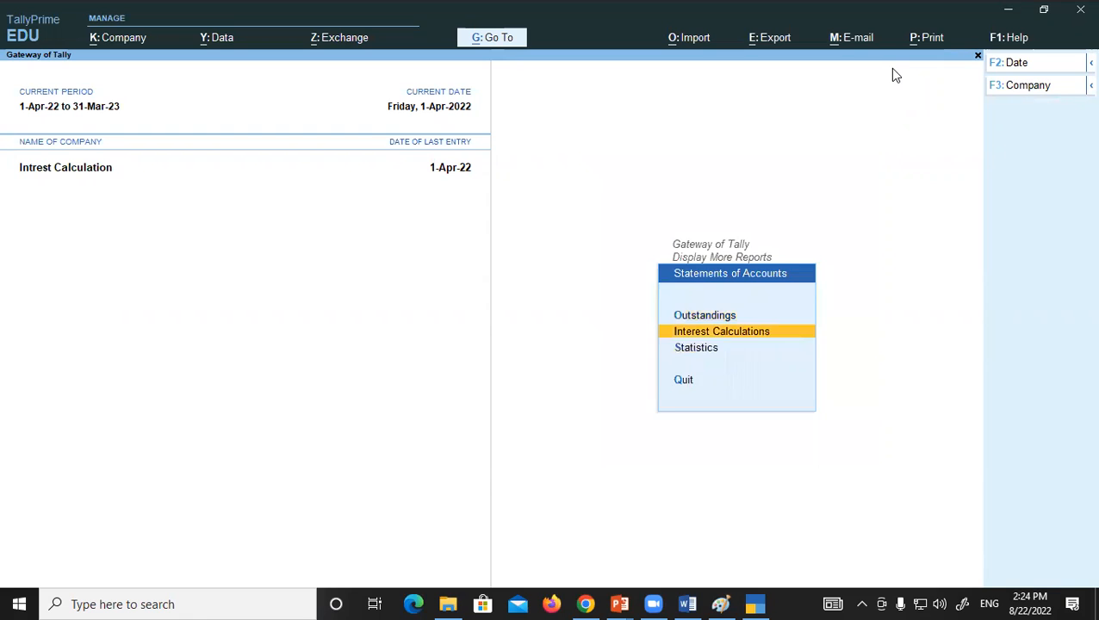
key("Return")
key("Down")
key("Down")
key("Return")
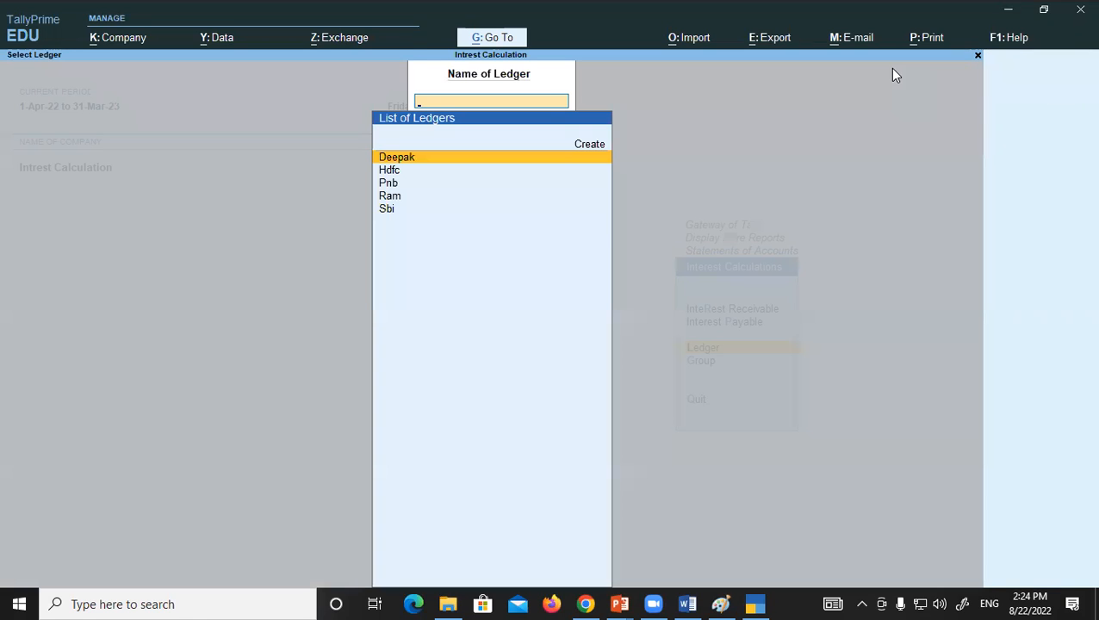
key("Return")
- Set the report period from 1-4-2022 to 1-5-2022 and examine the customer's interest calculation
key("F2")
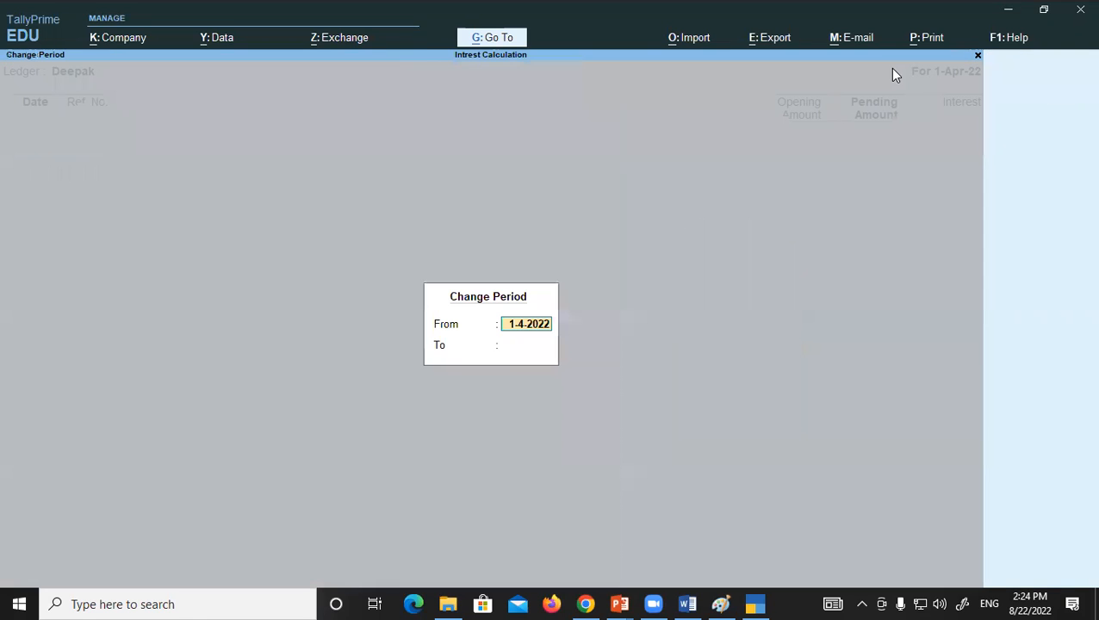
key("Return")
type("1.5")
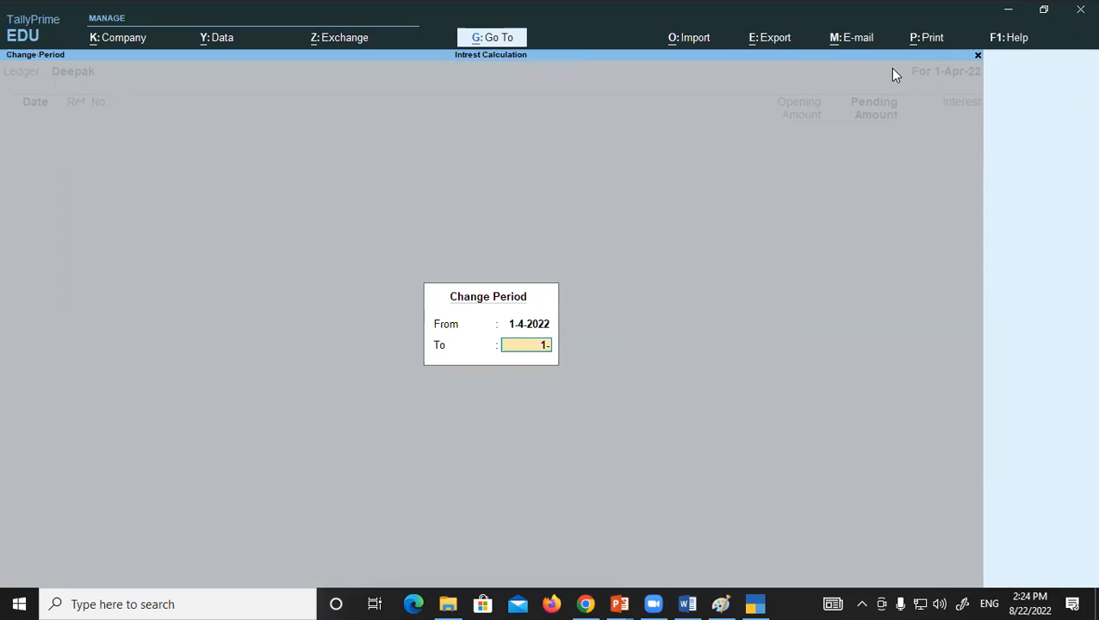
key("Return")
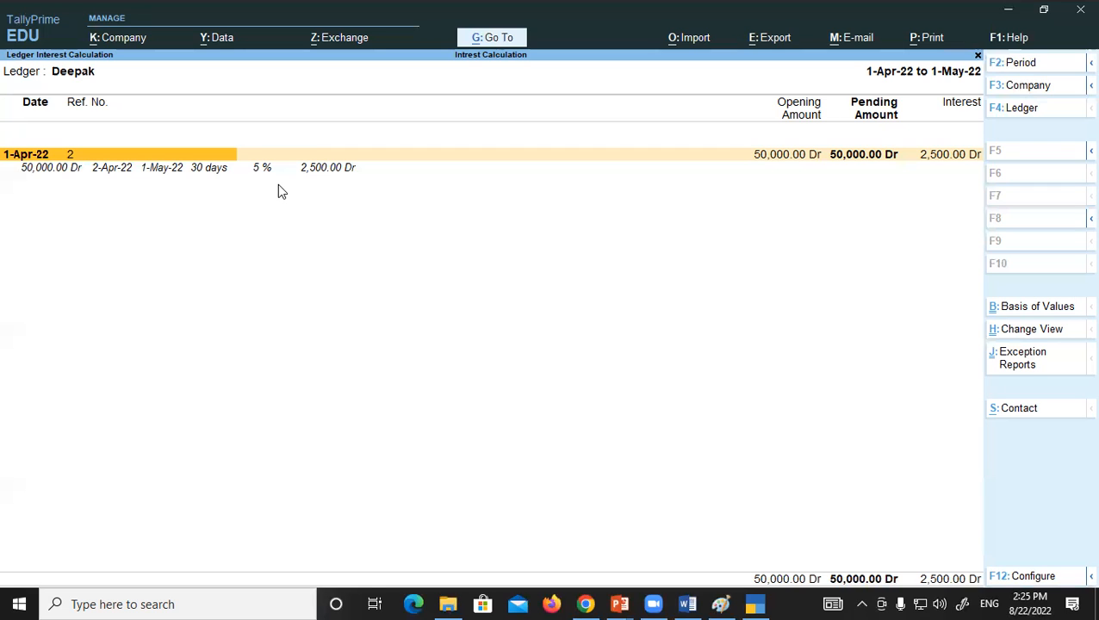
- Close the customer's interest report and reopen the Day Book
key("F4")
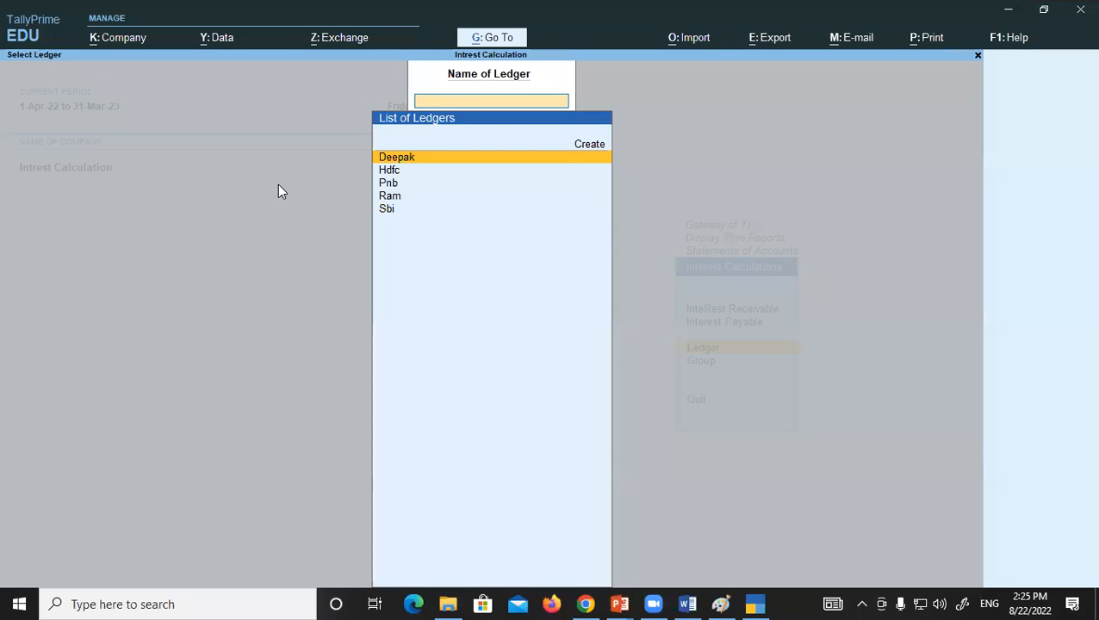
key("Escape")
key("Escape")
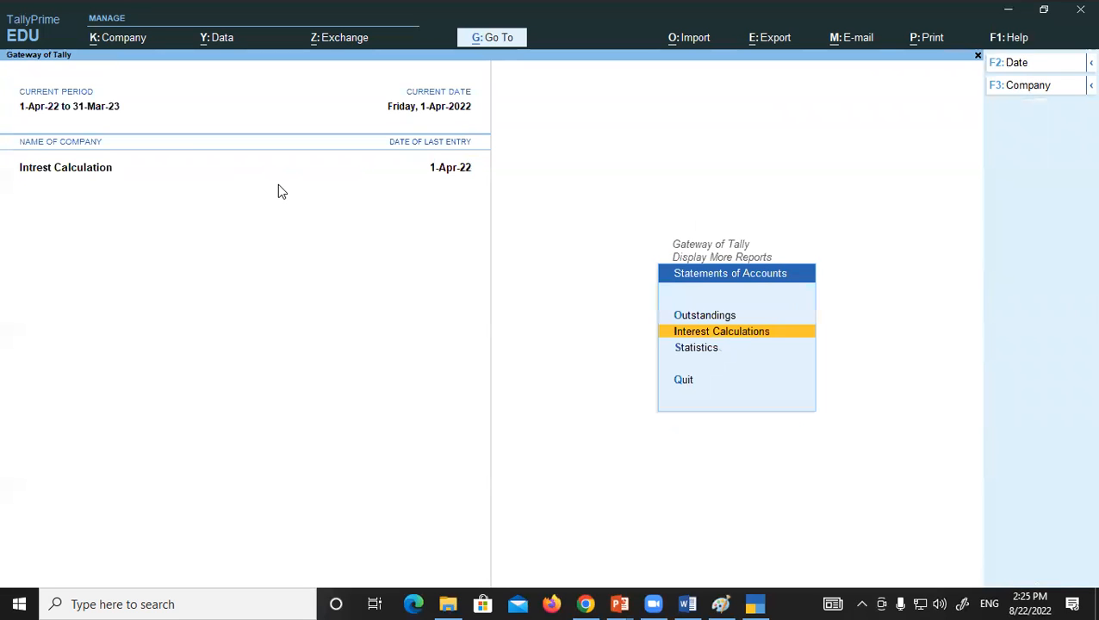
key("Escape")
key("Up")
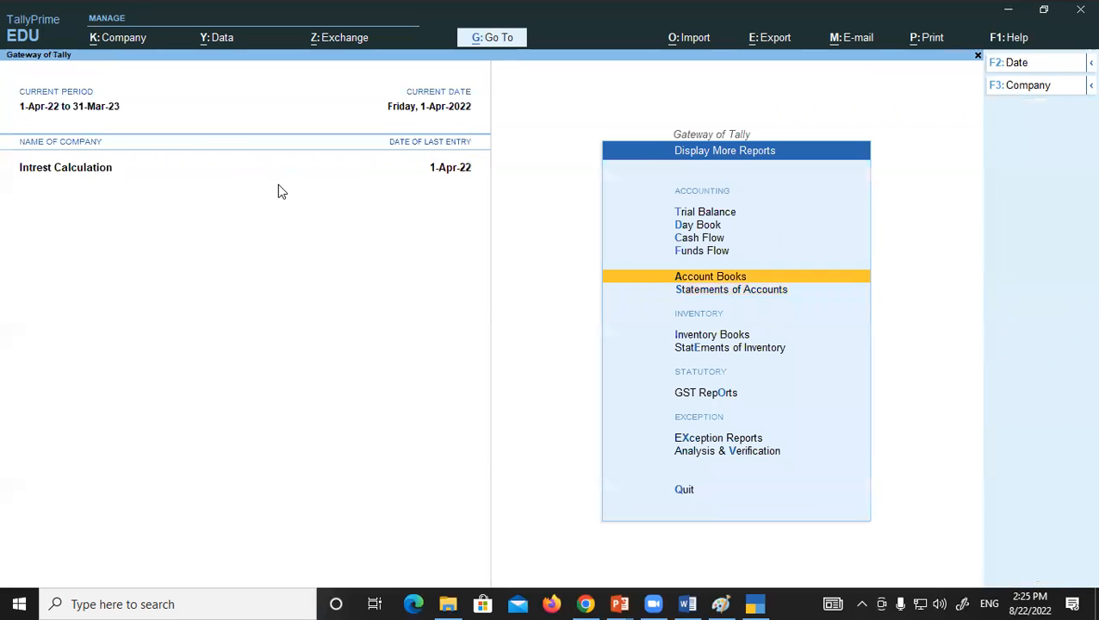
key("Escape")
key("Down")
key("Up")
key("Up")
key("Down")
key("Down")
key("Return")
key("Down")
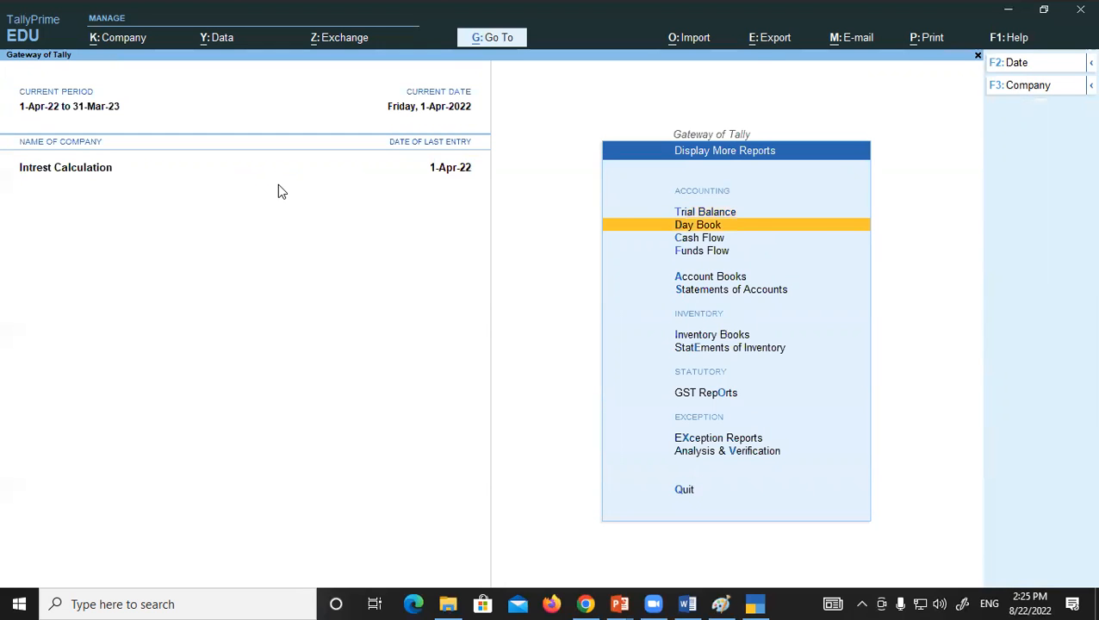
key("Return")
- Reopen the customer's sales voucher for alteration and go past the dispatch and party details to the sales ledger
key("Down")
key("Down")
key("Down")
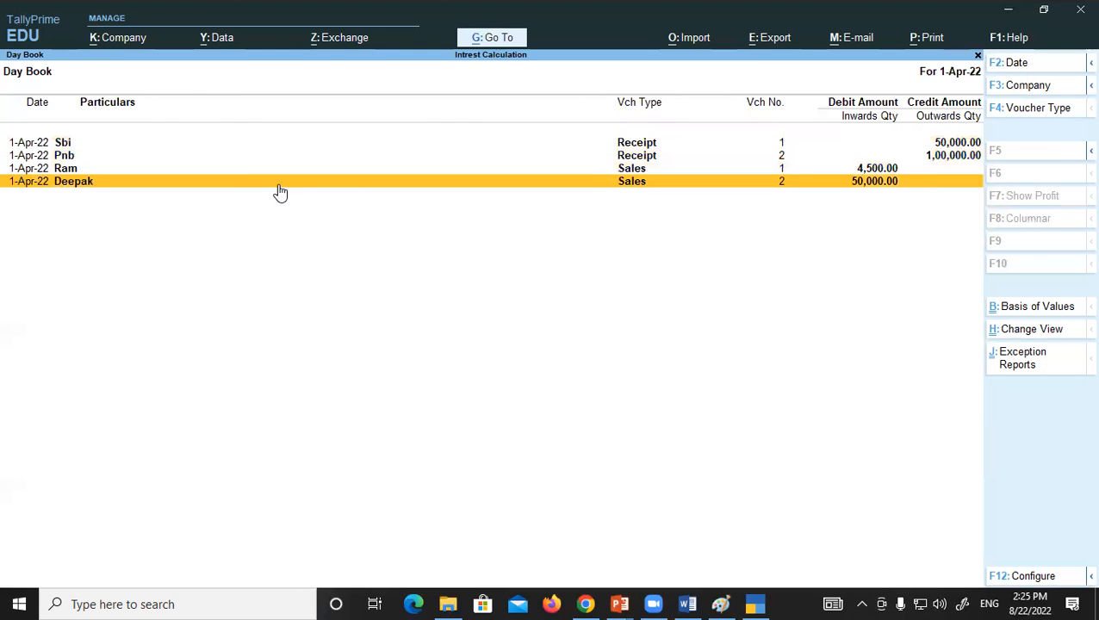
key("Return")
key("Return")
key("Return")
key("Return")
key("Return")
key("Return")
key("Return")
key("Return")
key("Return")
key("Return")
key("Return")
key("Return")
key("Return")
key("Return")
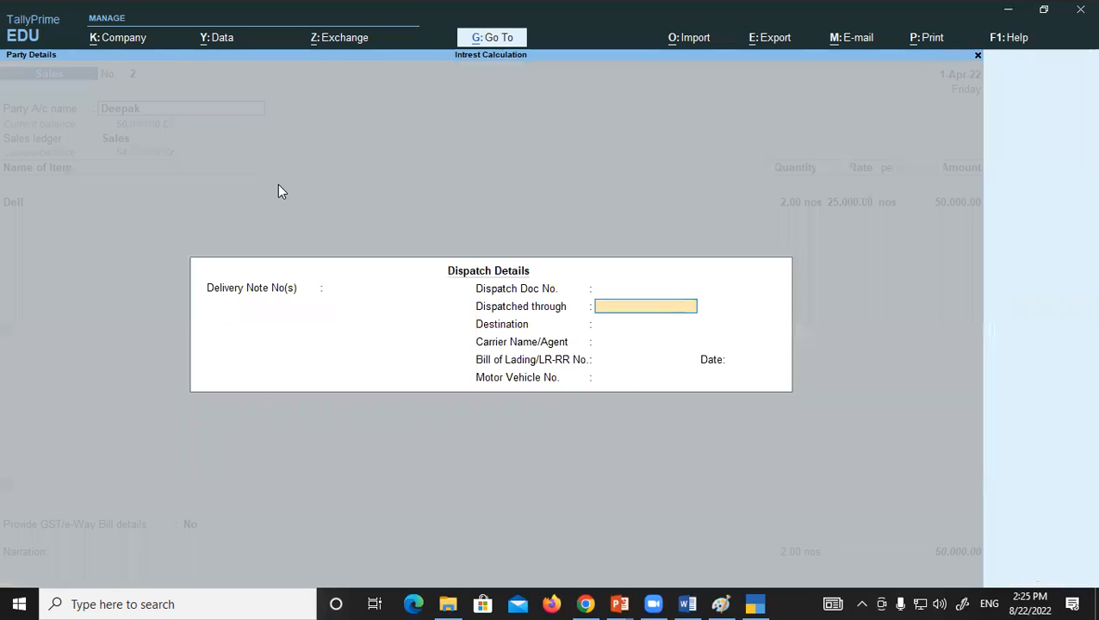
key("Return")
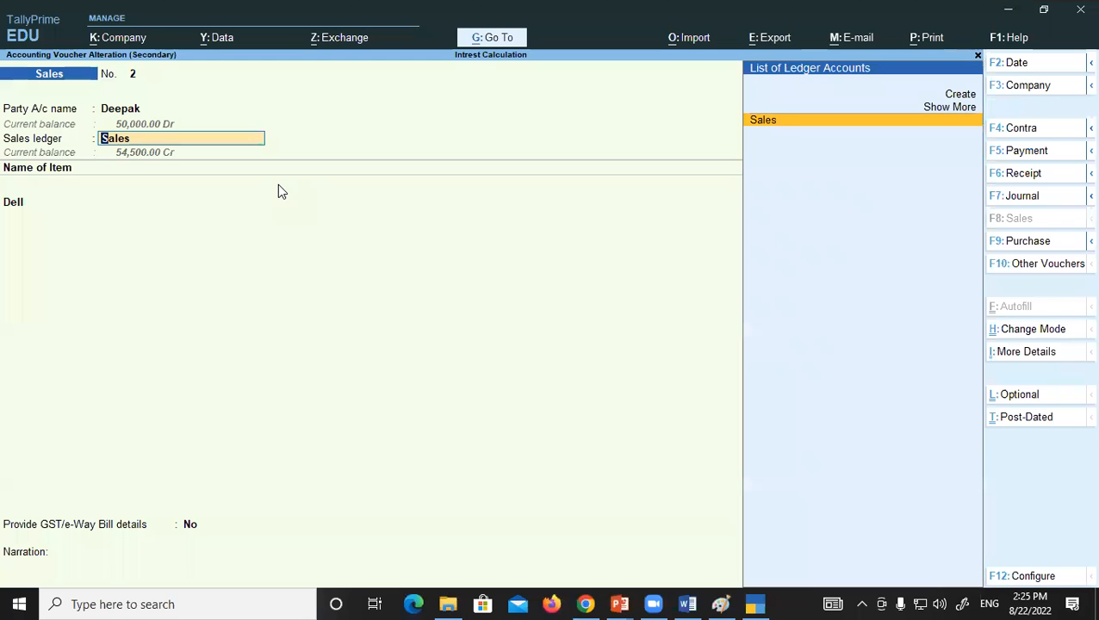
- Return to the voucher's party account and open the customer's ledger for alteration at the interest calculation setting
key("BackSpace")
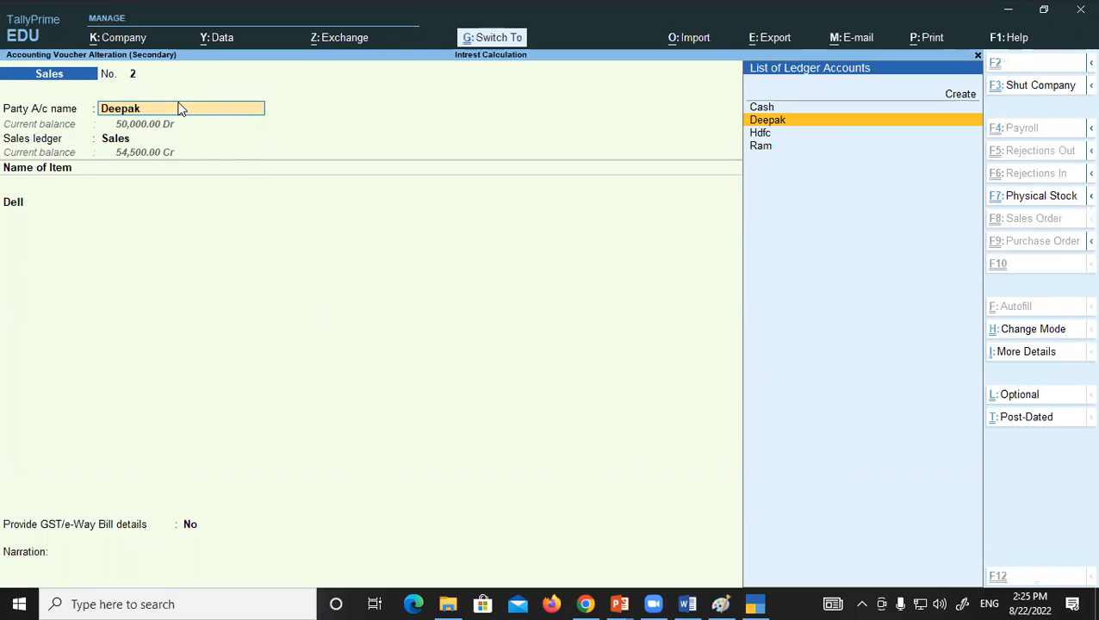
key("ctrl+Return")
key("Return")
key("Return")
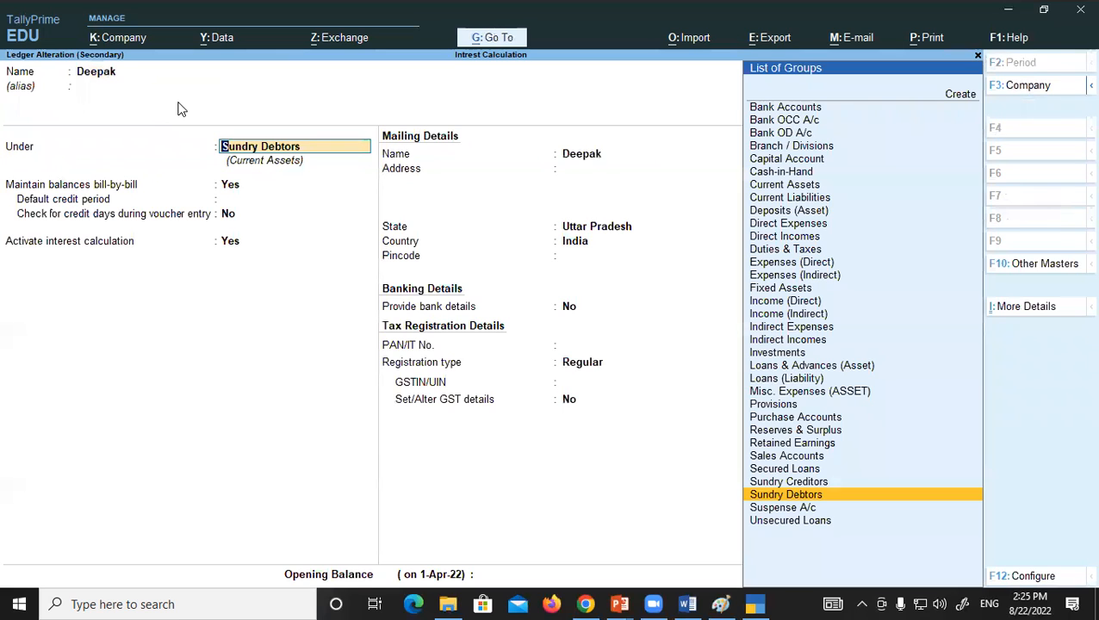
key("Return")
key("Return")
key("Return")
key("Return")
key("Return")
key("Return")
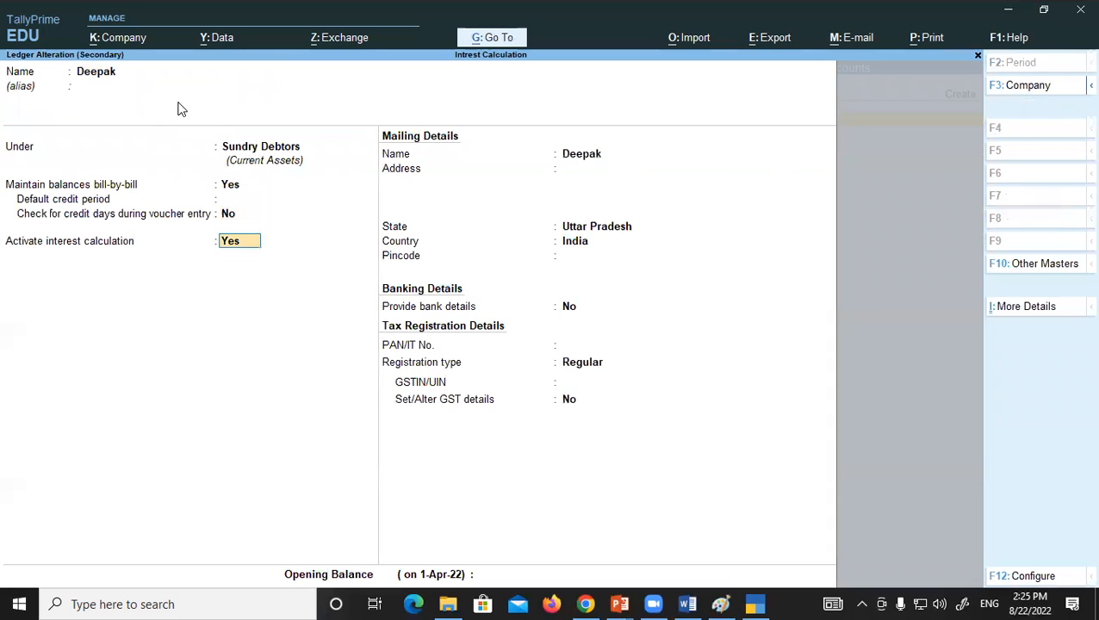
- In the ledger's interest parameters, set inclusion of the transaction date for amounts added to Yes
key("Return")
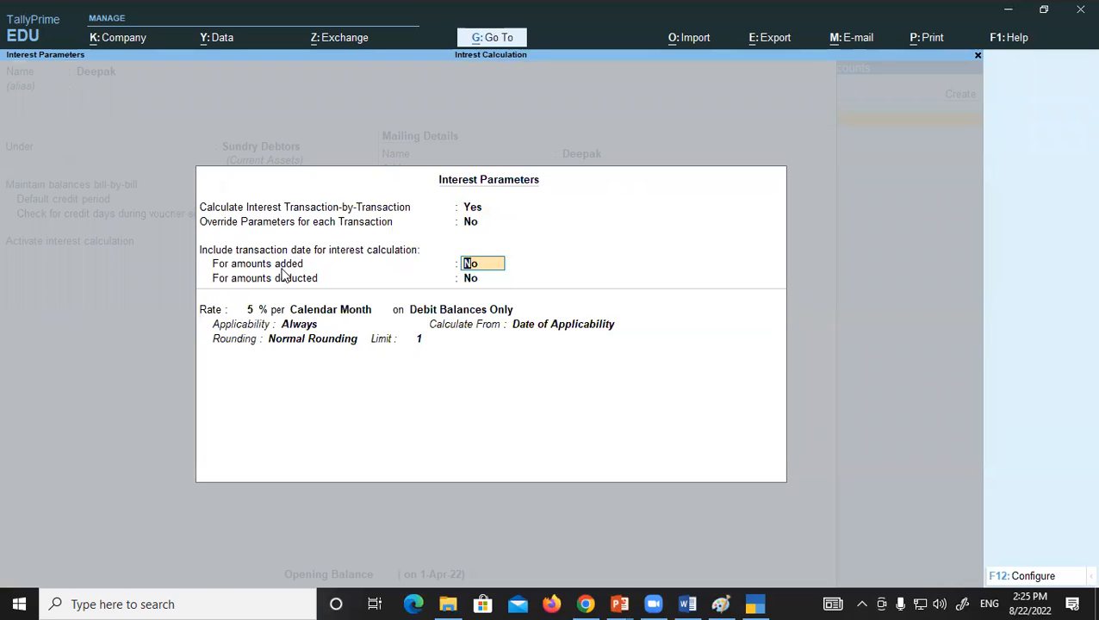
type("y")
key("Return")
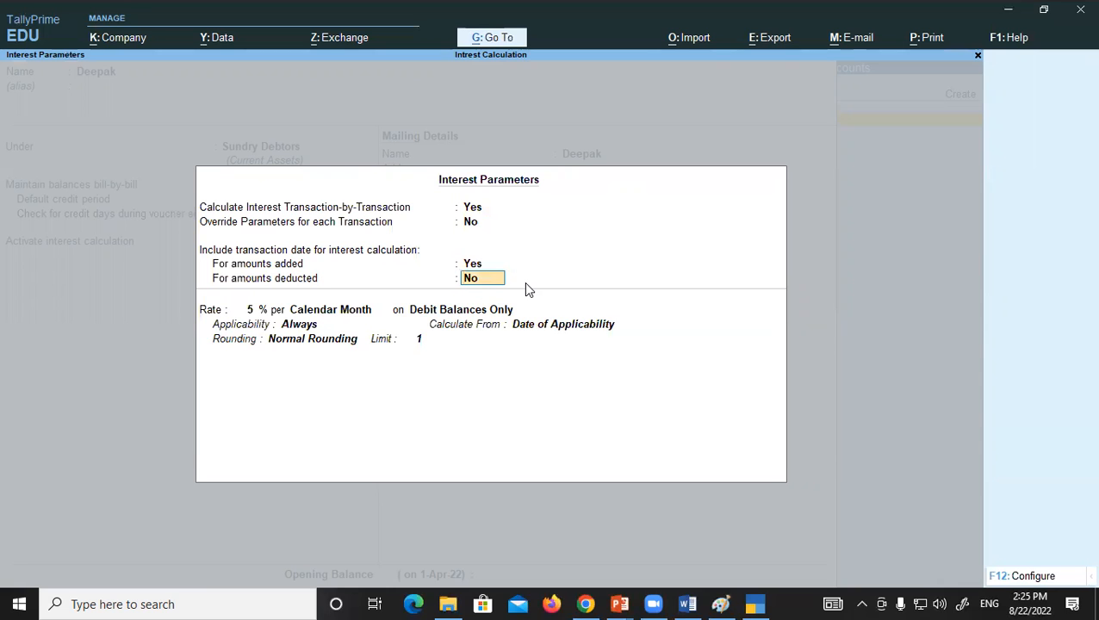
- Accept the changed interest parameters and save both the customer's ledger and the sales voucher
key("ctrl+a")
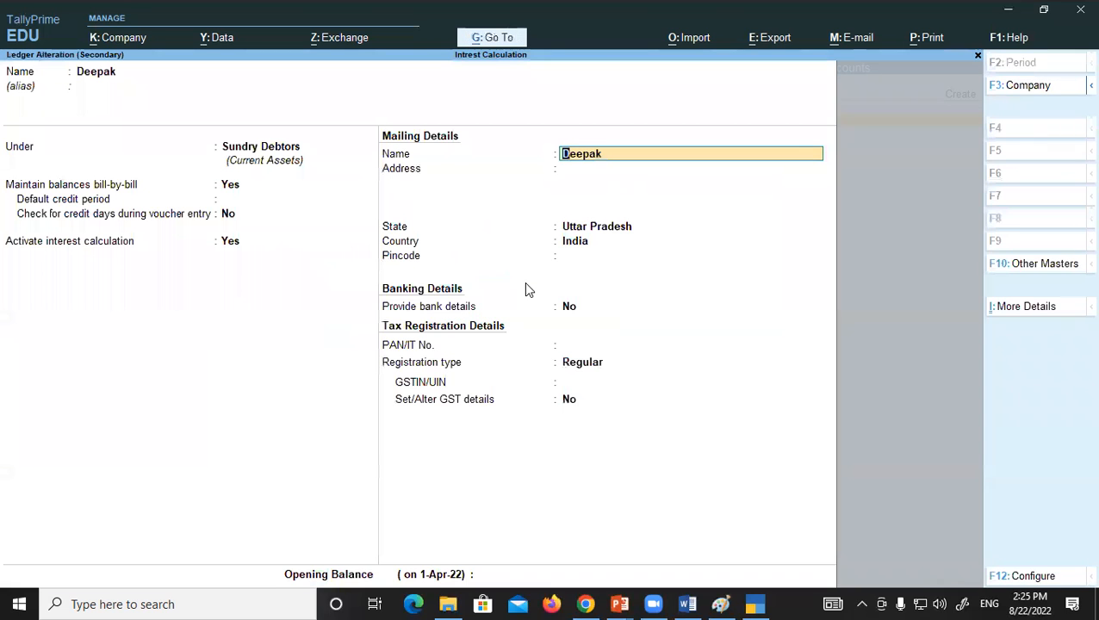
key("ctrl+a")
key("Return")
key("ctrl+a")
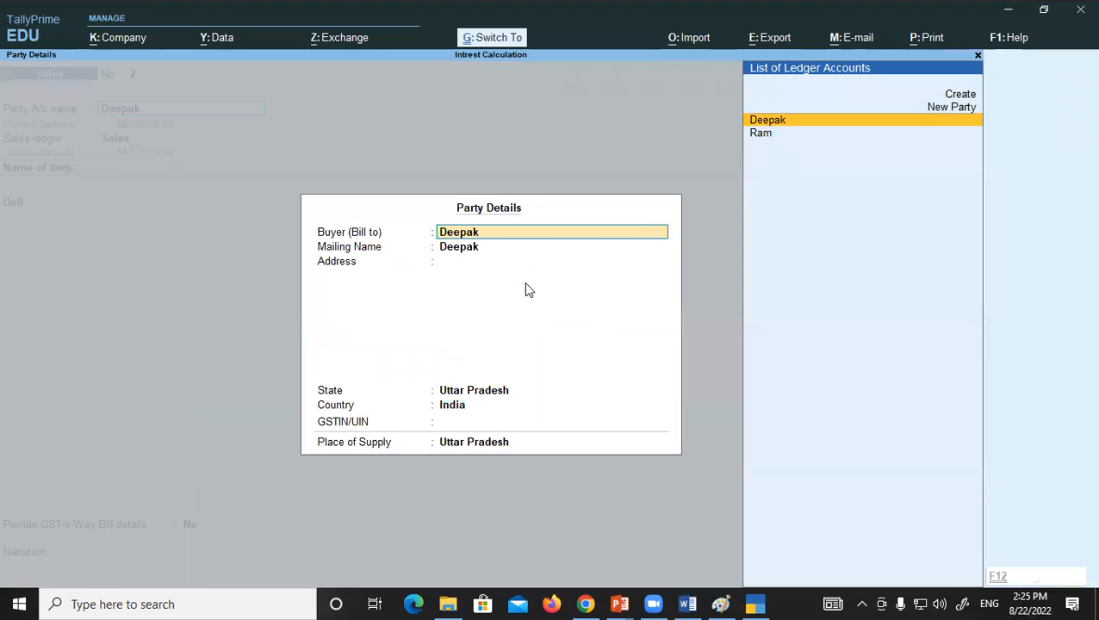
key("ctrl+a")
key("ctrl+a")
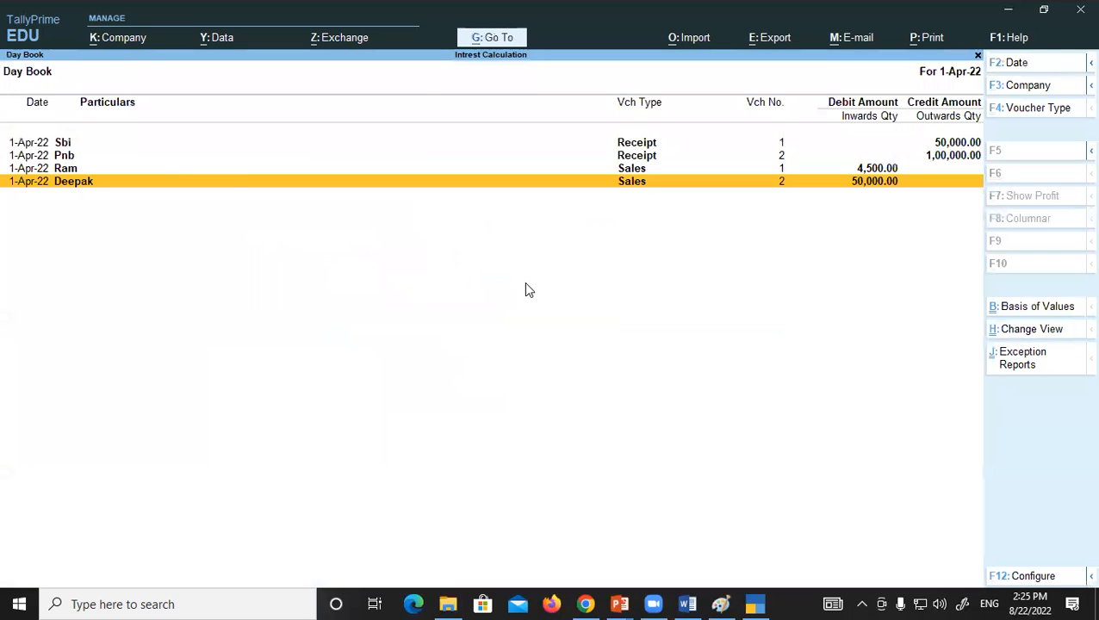
- Leave the Day Book and open the Interest Calculations reports under Statements of Accounts
key("Escape")
key("Down")
key("Down")
key("Down")
key("Down")
key("Return")
key("Down")
key("Return")
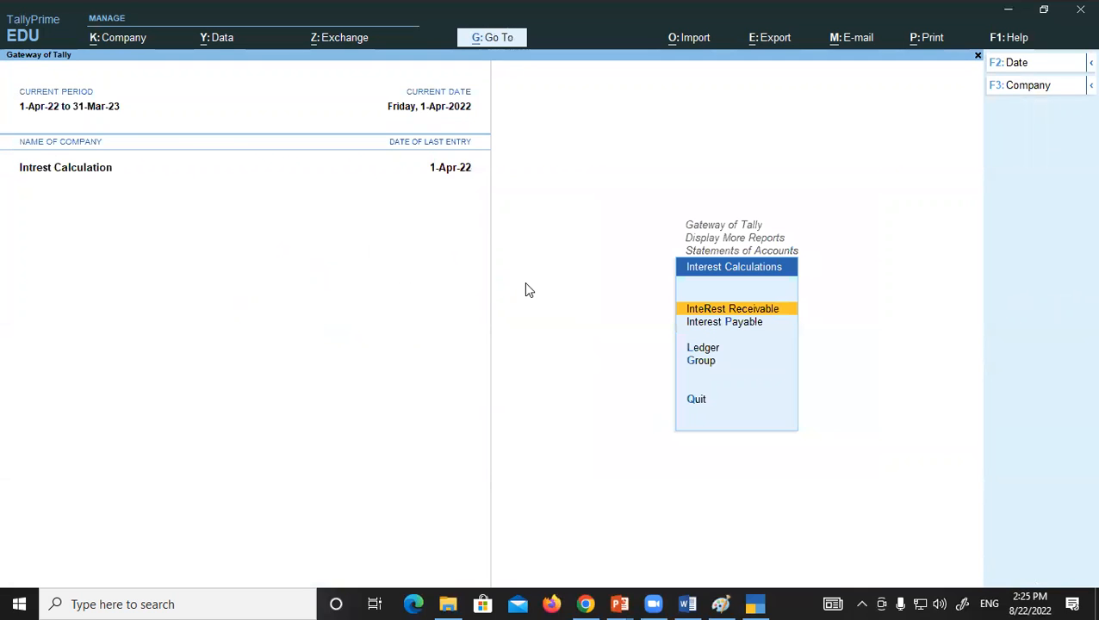
- Display the altered customer's ledger interest calculation report in detailed form
key("Down")
key("Down")
key("Return")
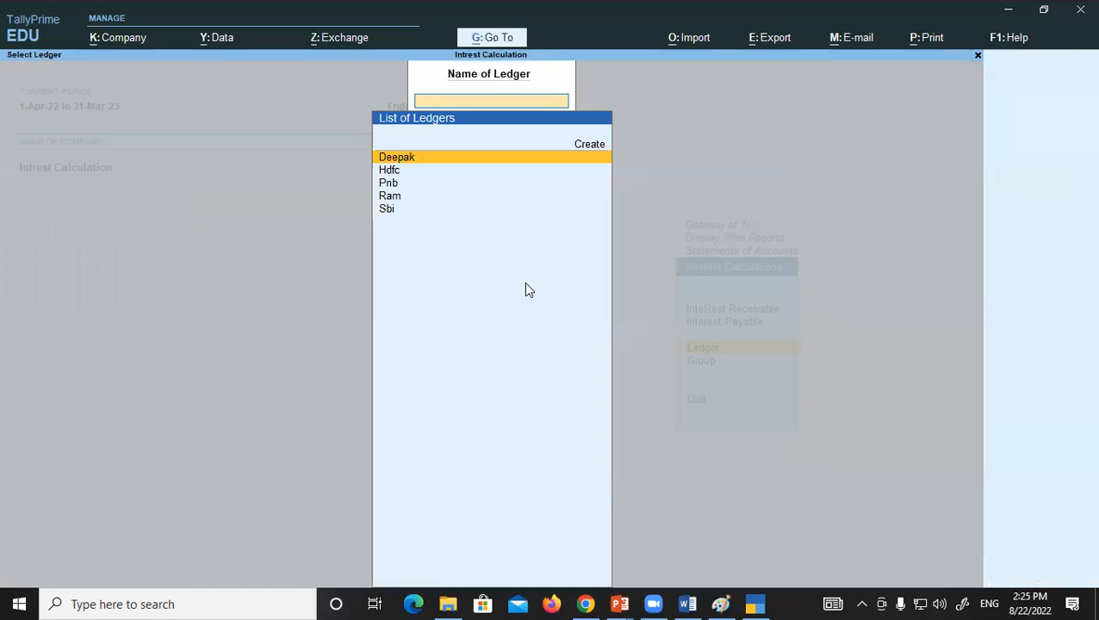
key("Return")
key("alt+F5")
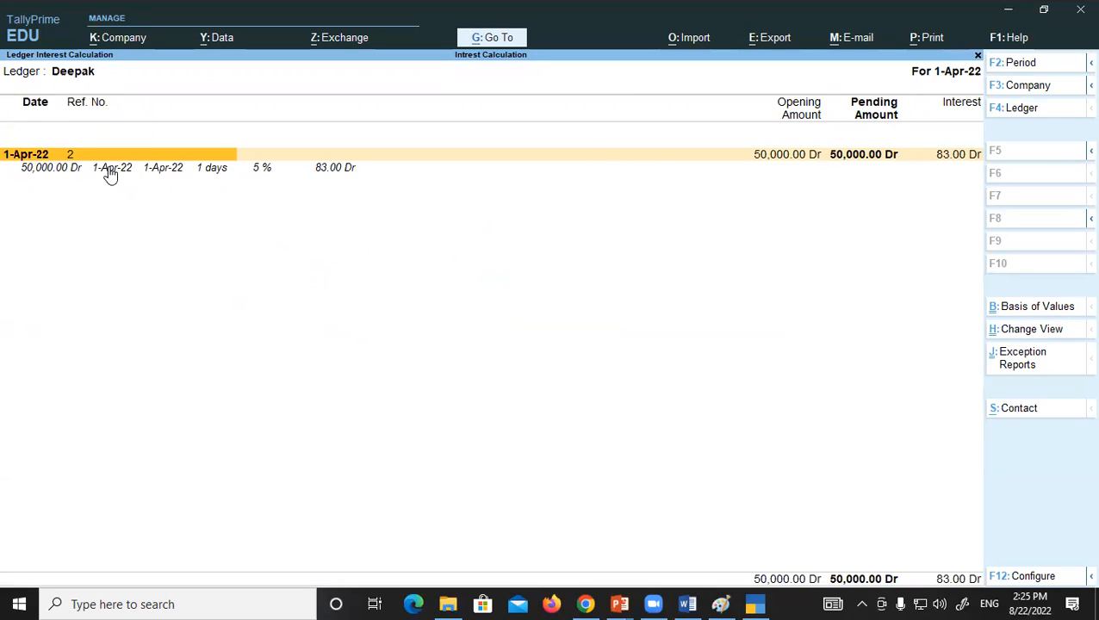
- Set the interest report's period from 1-4-2022 to 1-5 and examine the number of days and interest
key("F2")
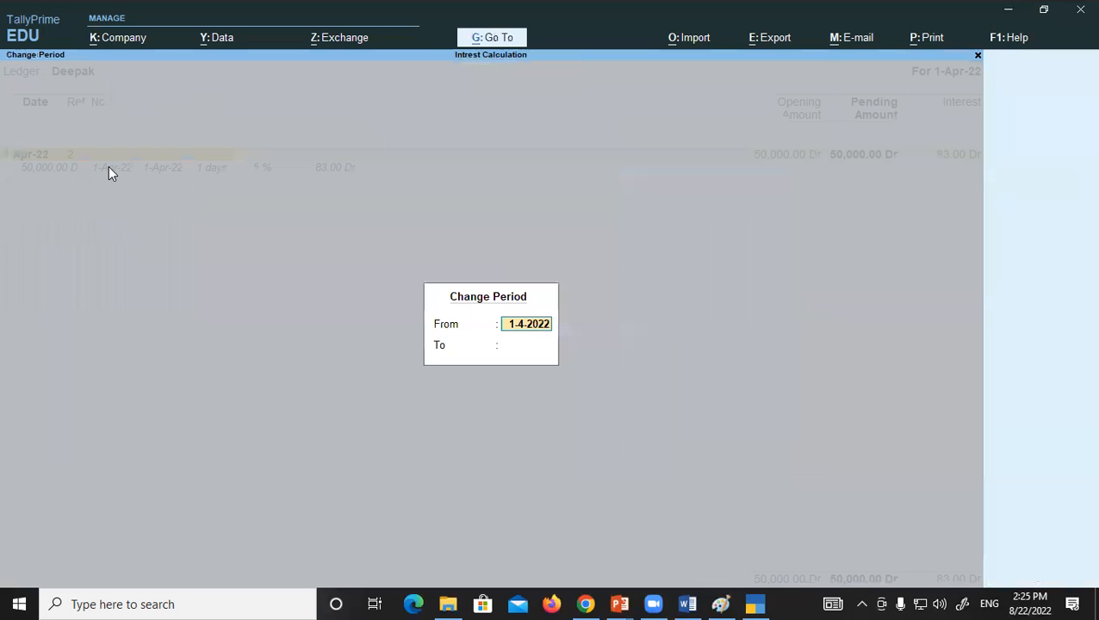
key("Return")
type("1-5")
key("Return")
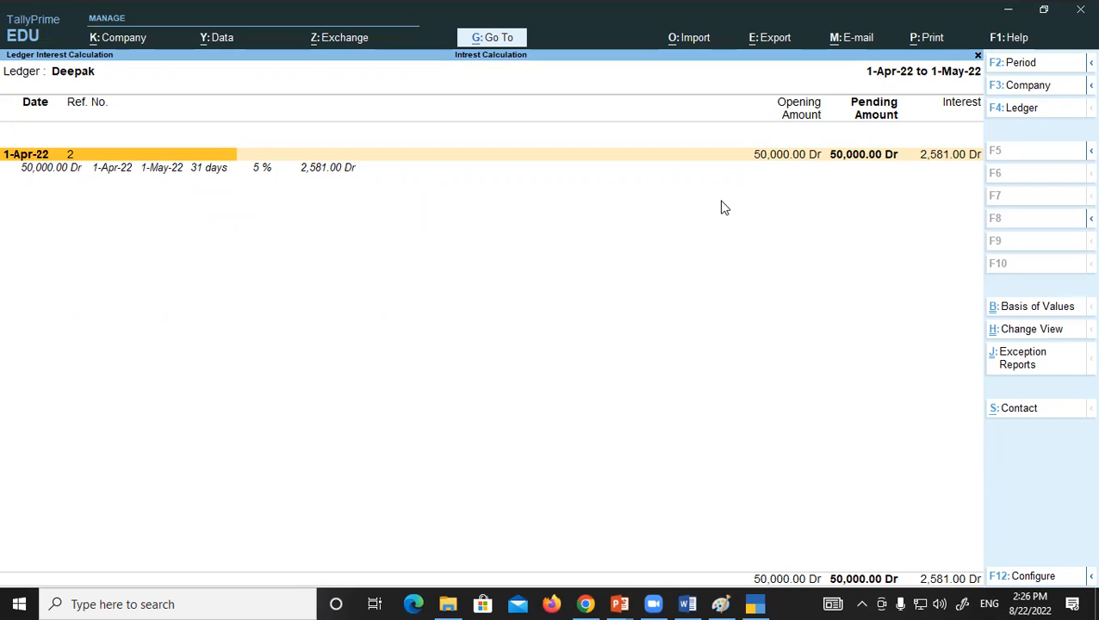
- Close the interest reports back to the Gateway of Tally and start creating a new ledger master
key("Escape")
key("Escape")
key("Escape")
key("Down")
key("Escape")
key("Down")
key("Down")
key("Escape")
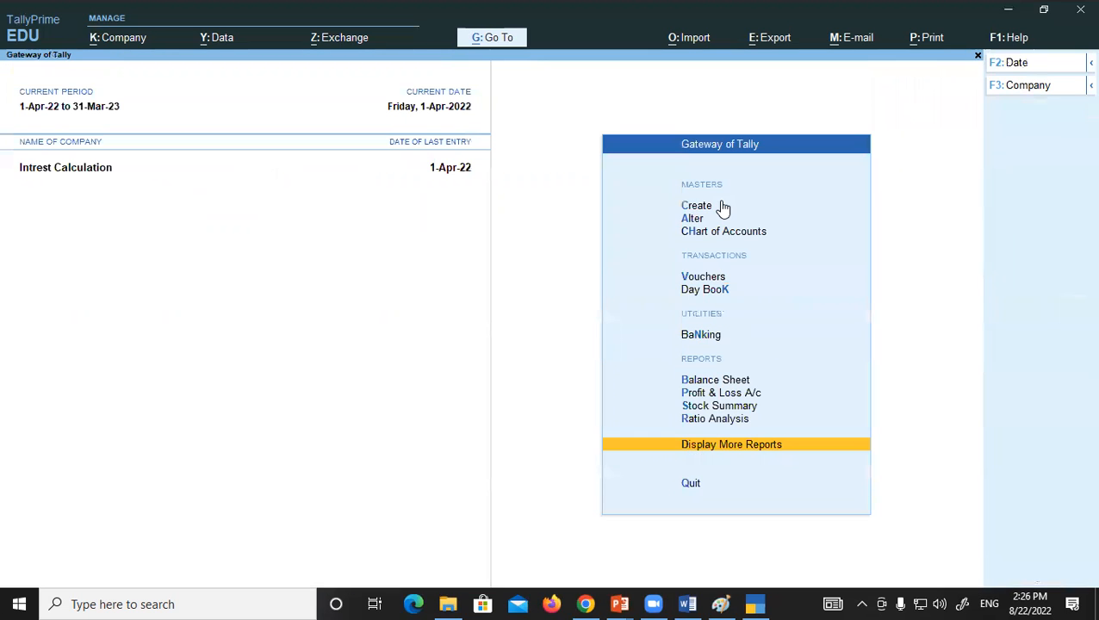
left_click(721, 206)
key("Down")
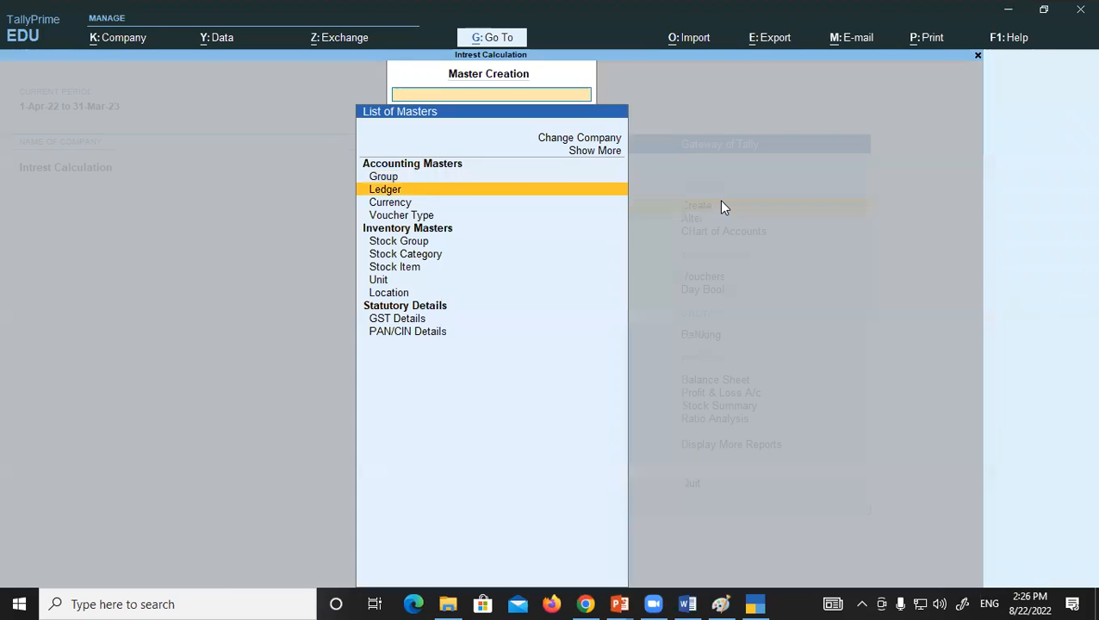
key("Return")
- Enter the new customer's name under Sundry Debtors and set Activate interest calculation to Yes
type("Sunny")
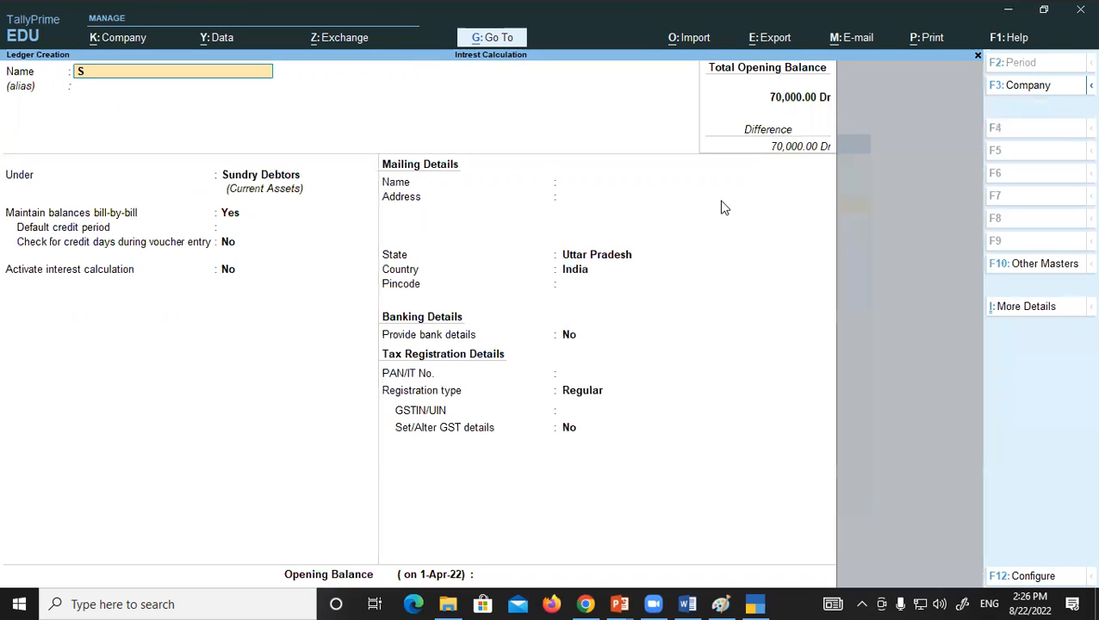
key("Return")
key("Return")
key("Return")
key("Return")
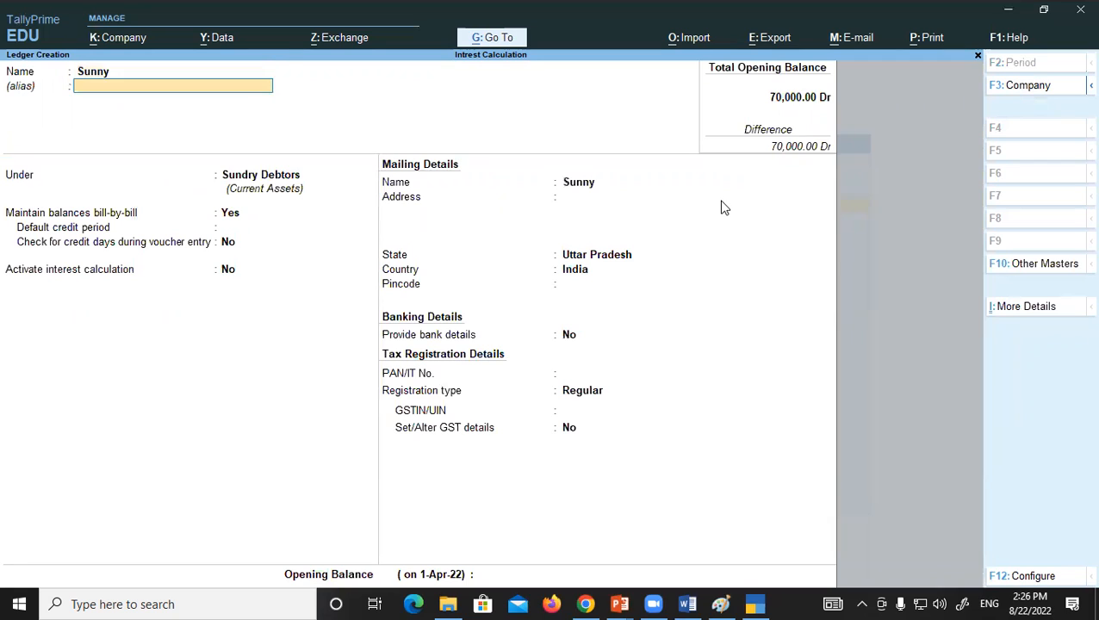
key("Return")
key("Return")
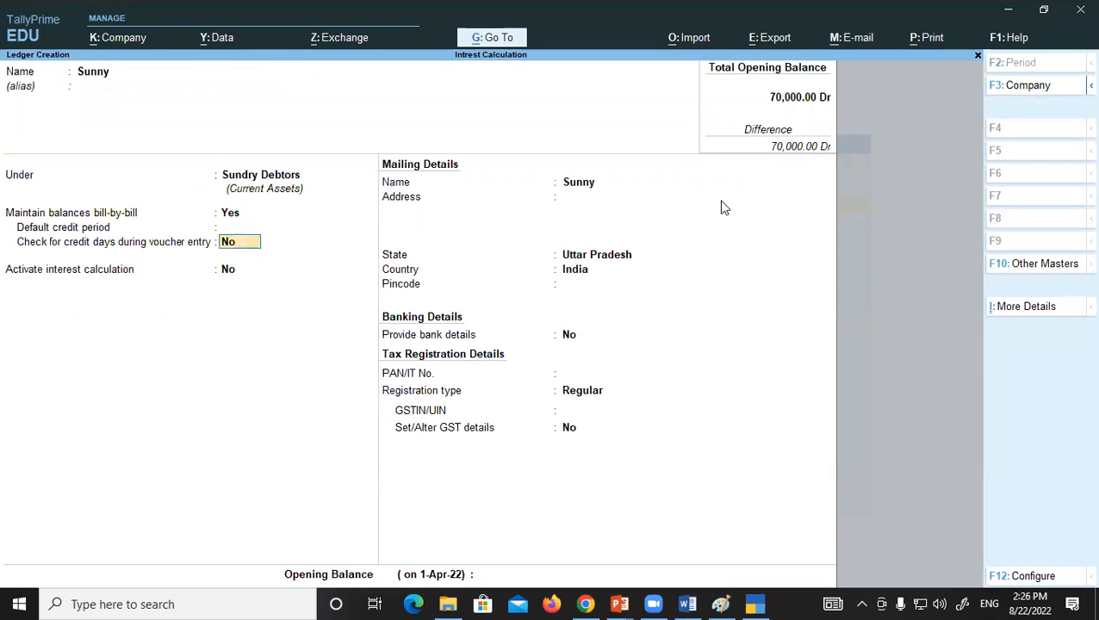
type("y")
key("Return")
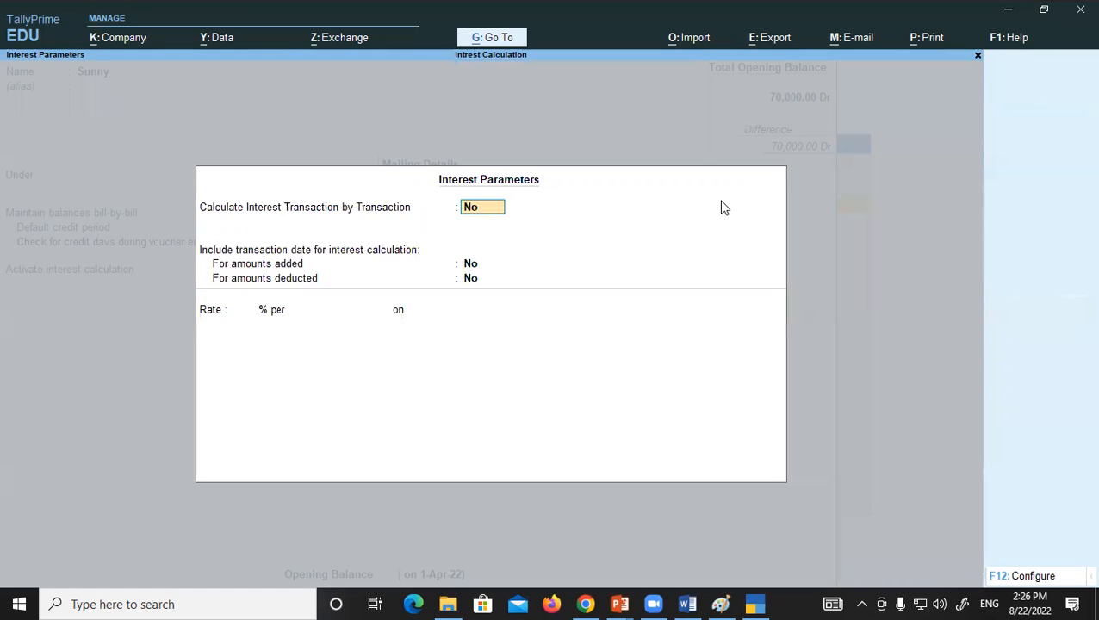
- Set transaction-by-transaction interest calculation and inclusion of the transaction date for amounts added to Yes
type("y")
key("Return")
key("Return")
key("Return")
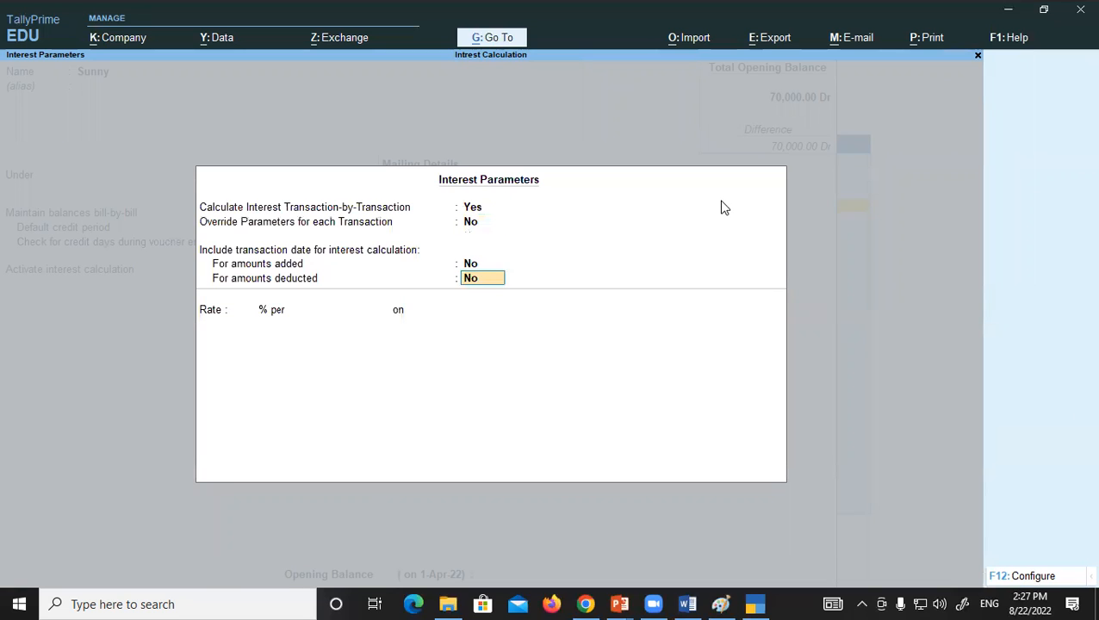
key("Up")
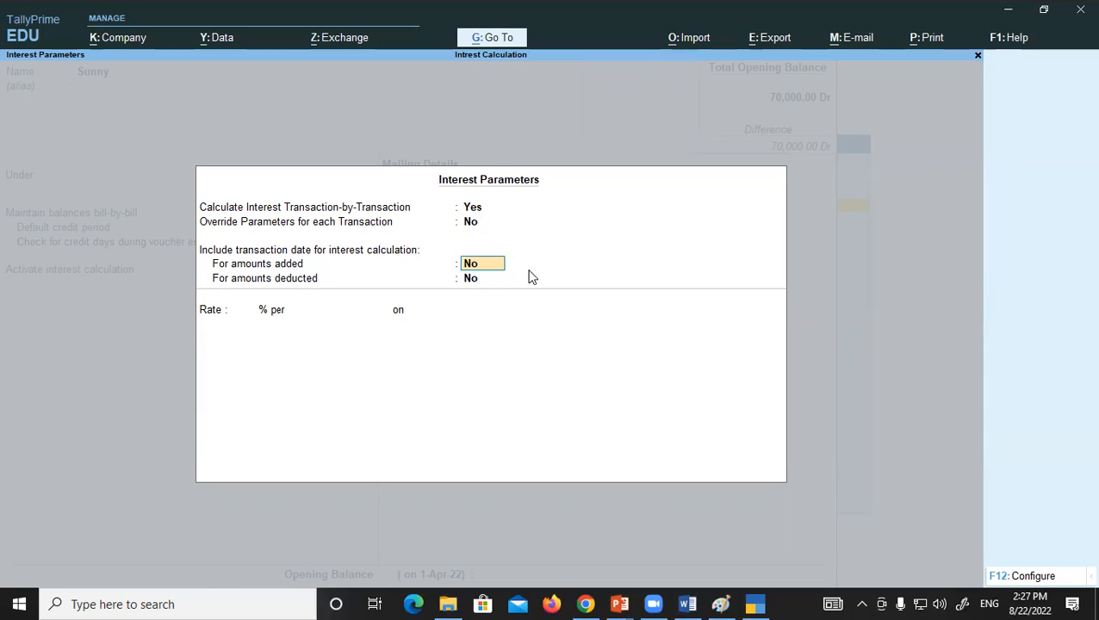
type("y")
key("Return")
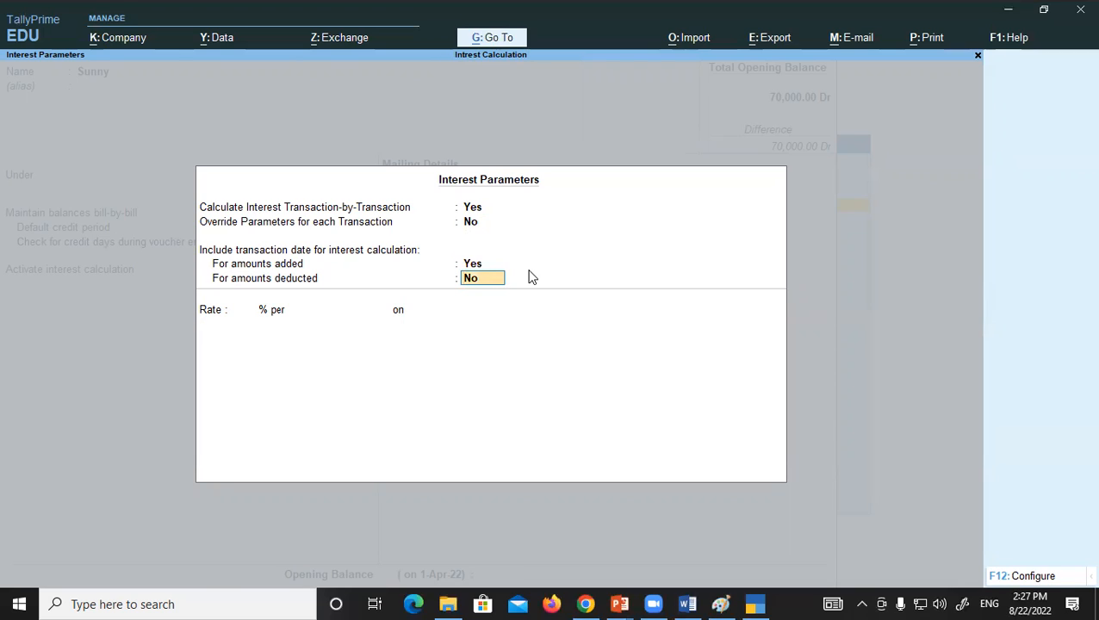
- Set the interest rate to 3% per Calendar Month on Debit Balances Only, keeping amounts deducted at No
key("Return")
type("3")
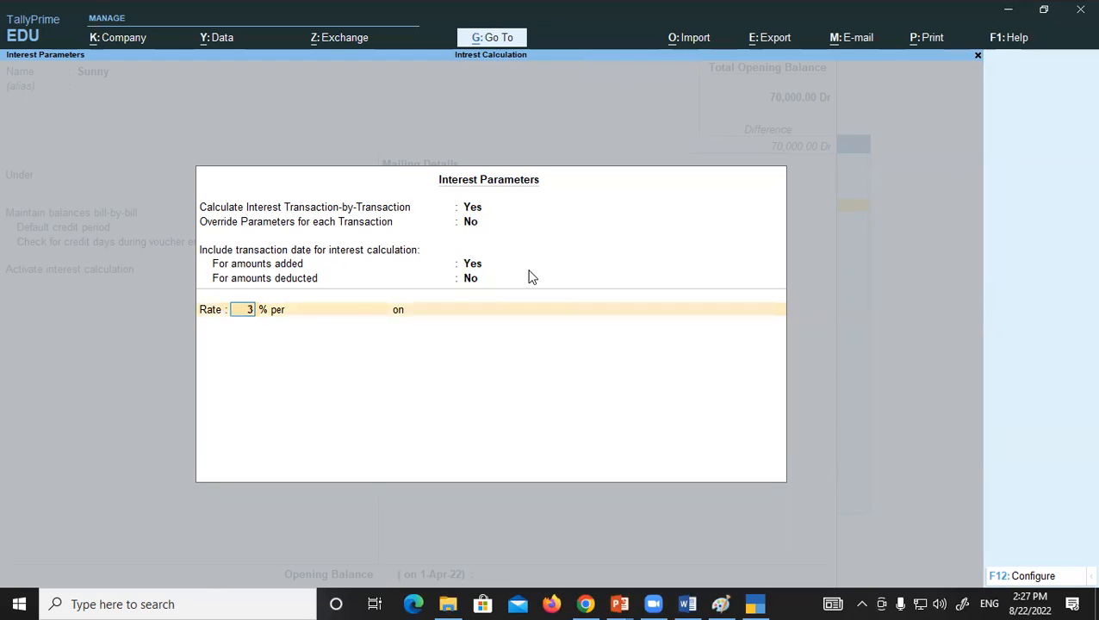
key("Return")
key("Down")
key("Down")
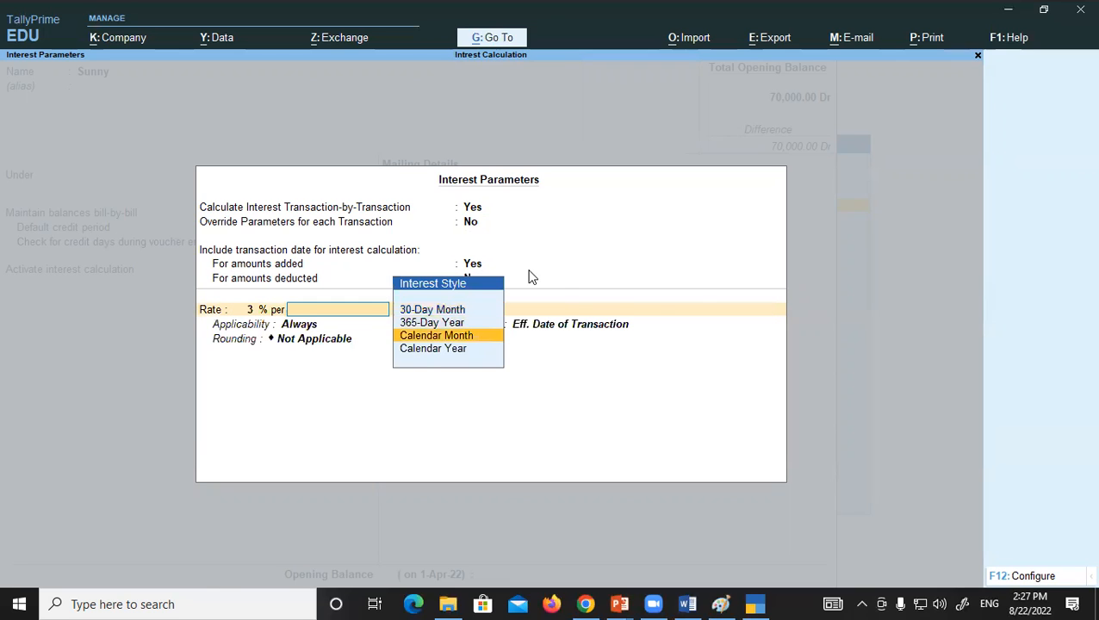
key("Return")
key("Down")
key("Down")
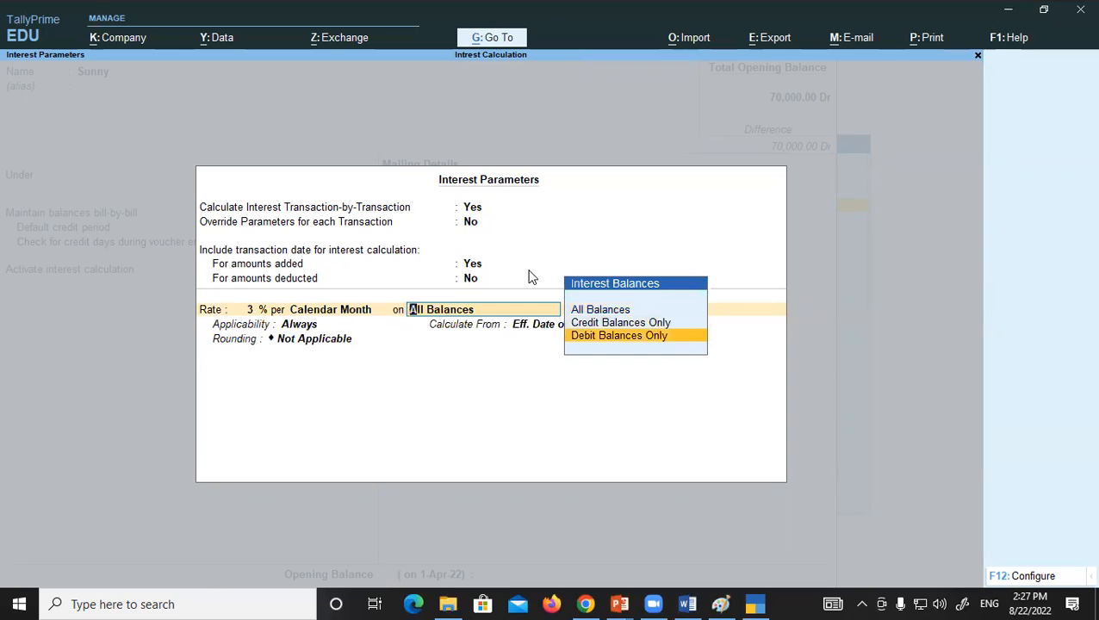
key("Return")
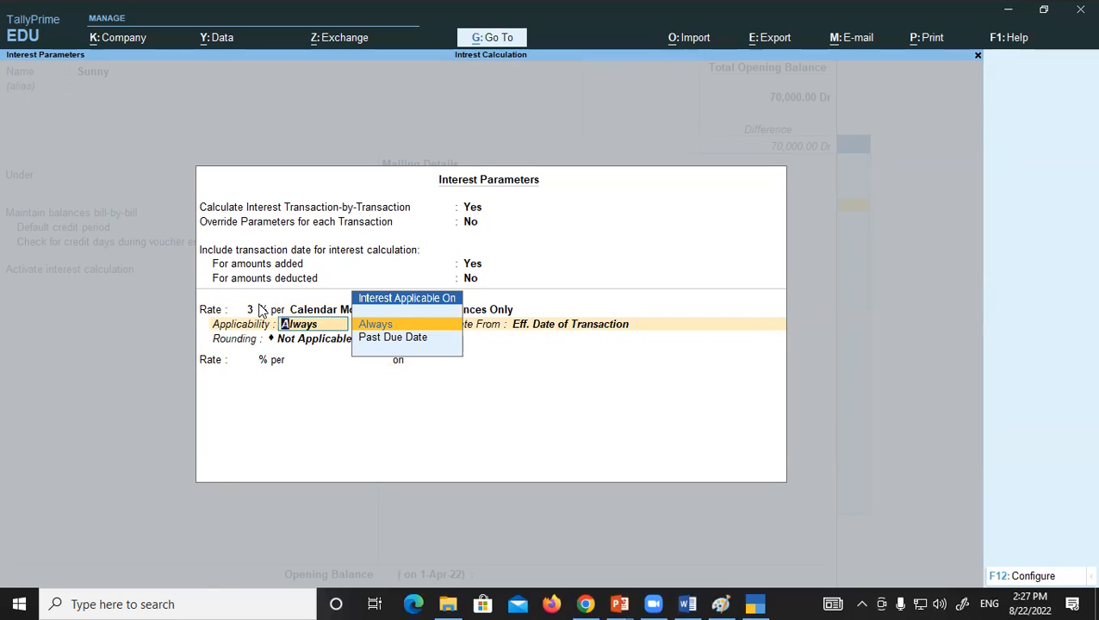
- Check the advanced interest parameters configuration and set the interest applicability to Past Due Date by 60 days
key("F12")
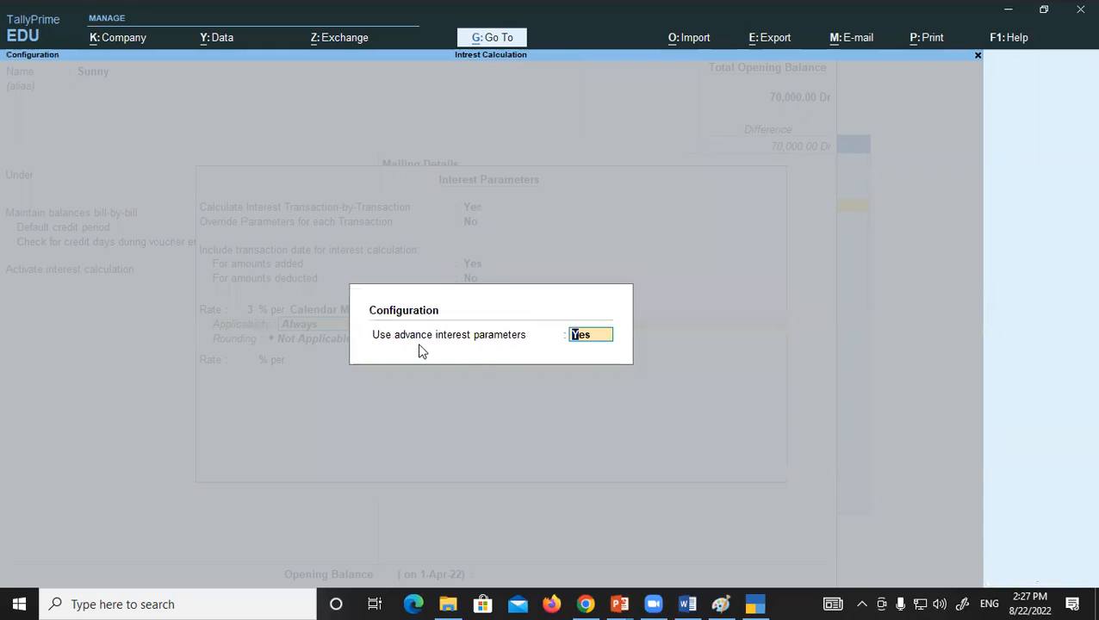
left_click(585, 344)
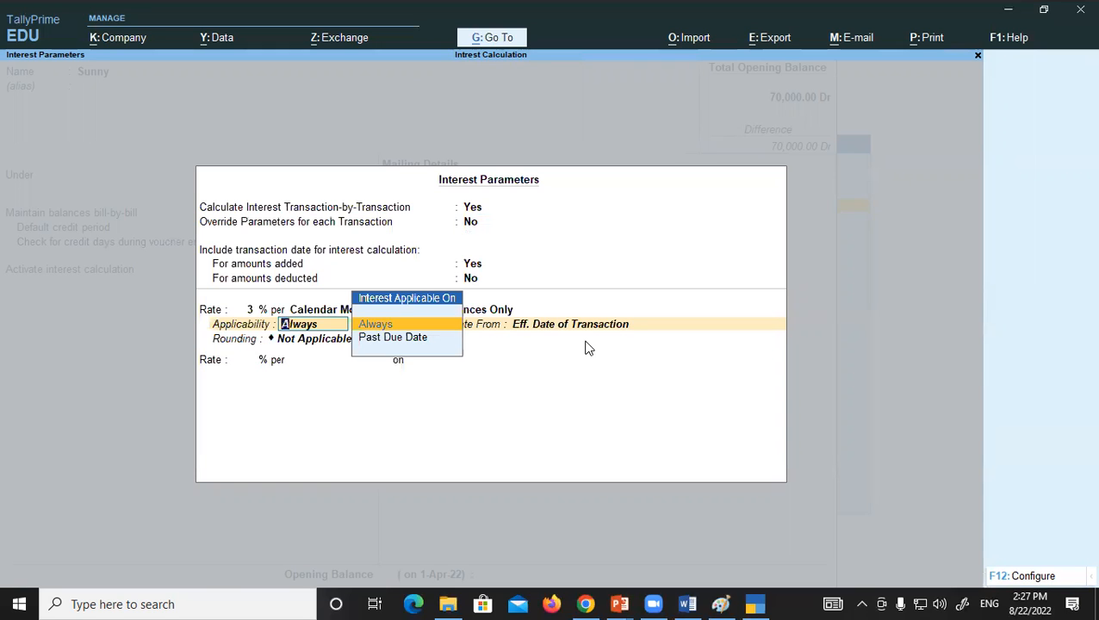
key("Down")
key("Up")
key("Down")
key("Up")
key("Down")
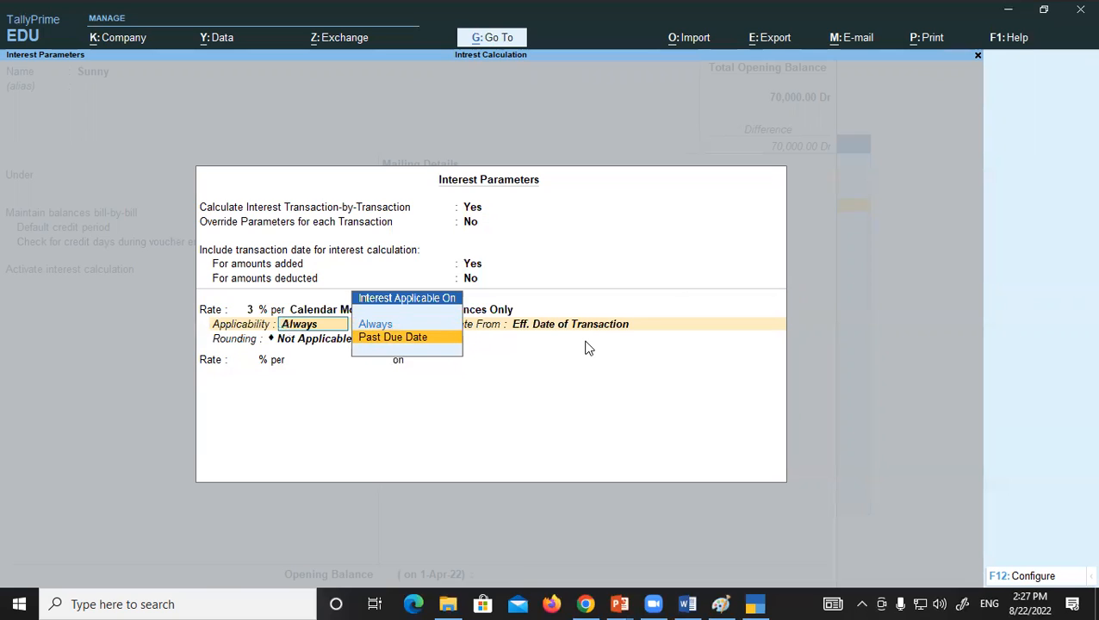
key("Return")
type("60")
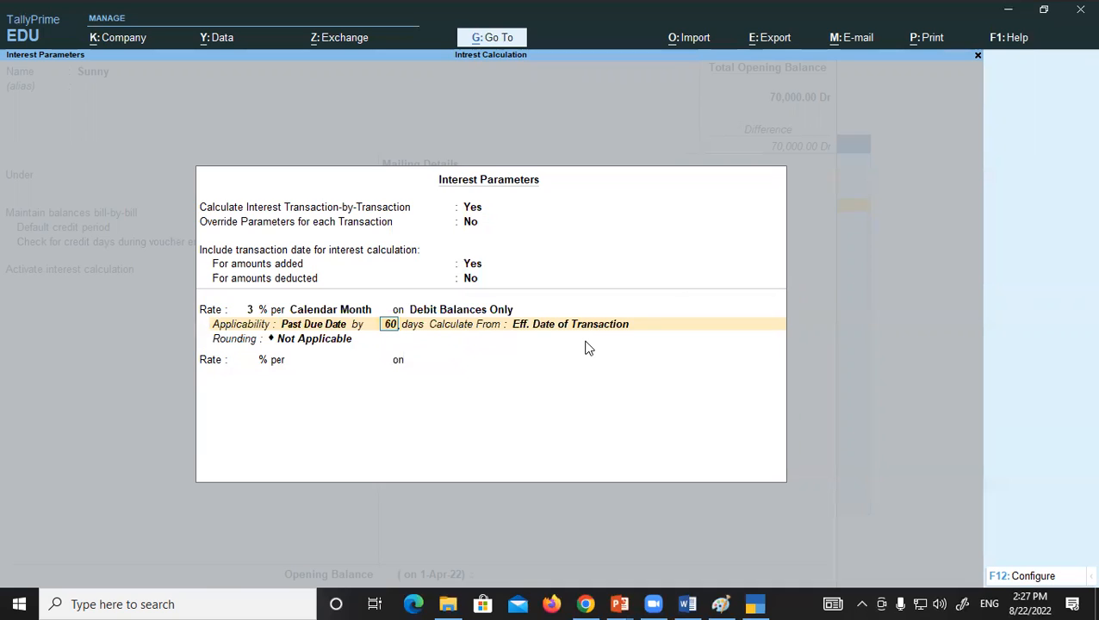
key("Return")
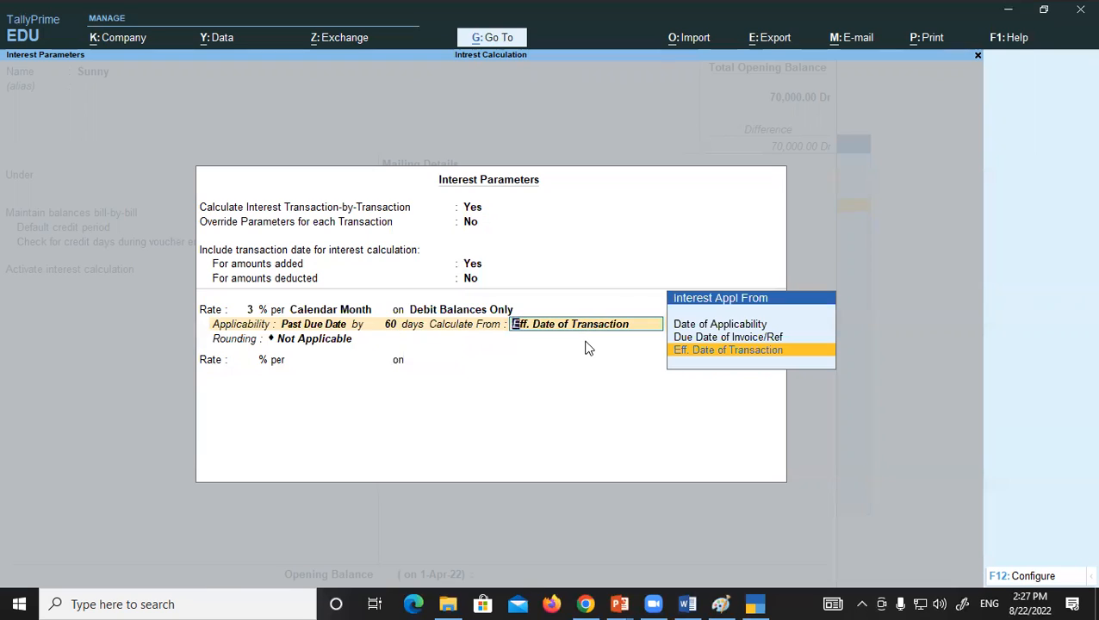
- Calculate interest from Date of Applicability with Normal Rounding and limit 1, and save the new customer's ledger
key("Up")
key("Up")
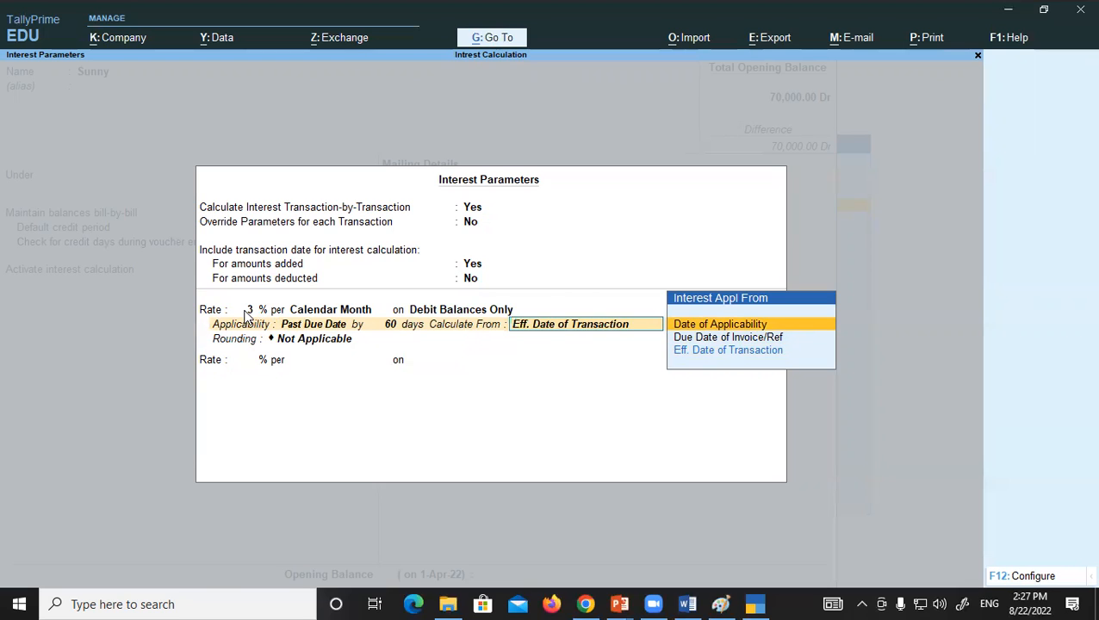
key("Return")
key("Down")
key("Down")
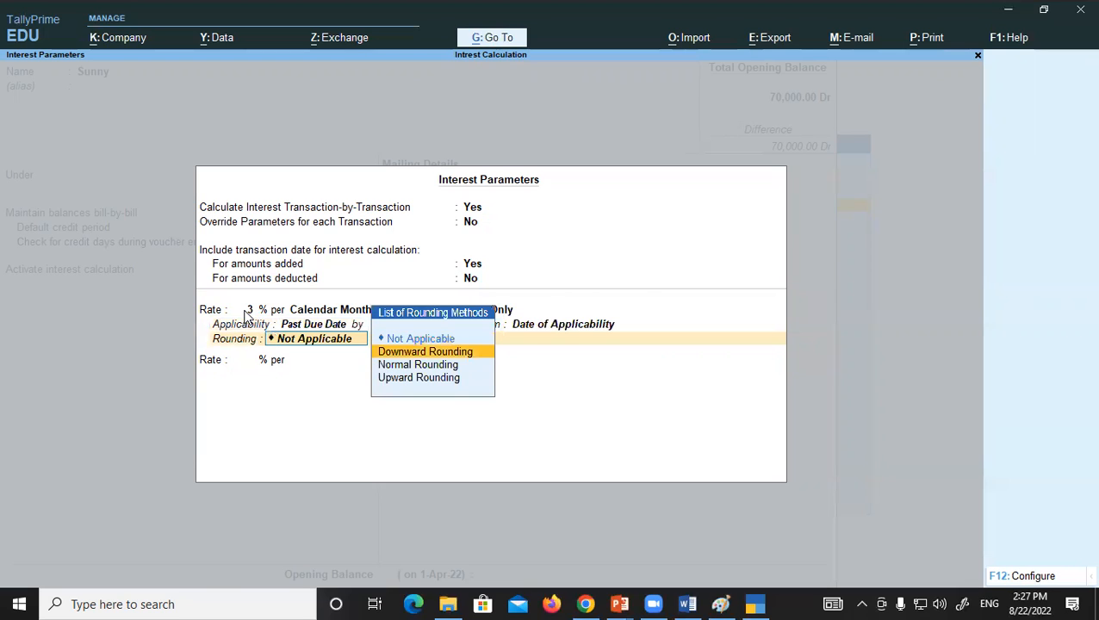
key("Return")
type("0")
key("Return")
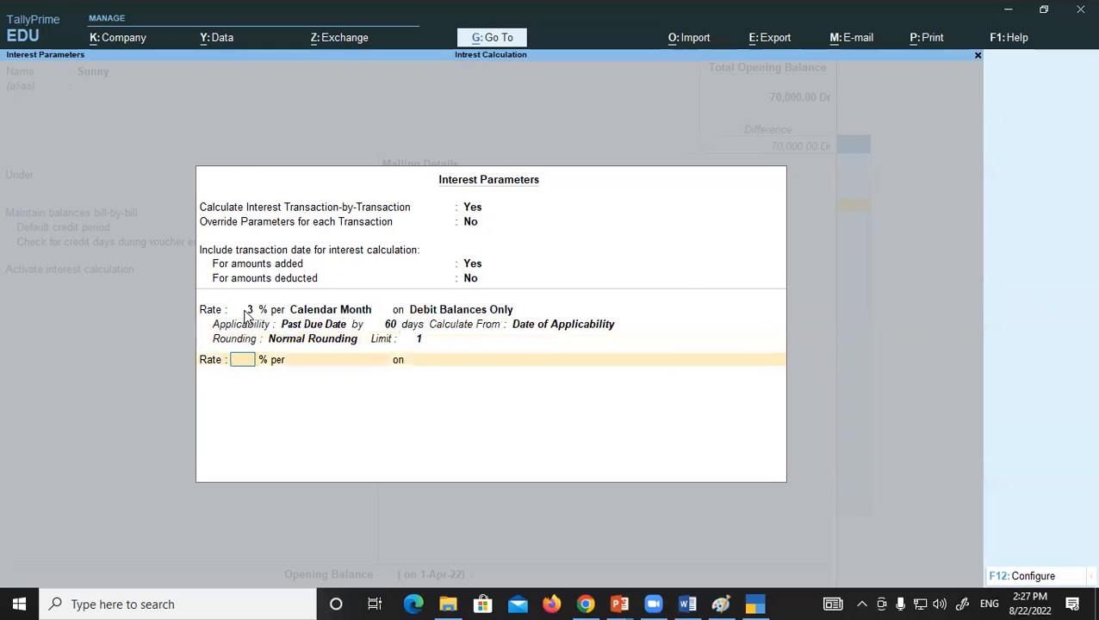
key("Return")
key("ctrl+a")
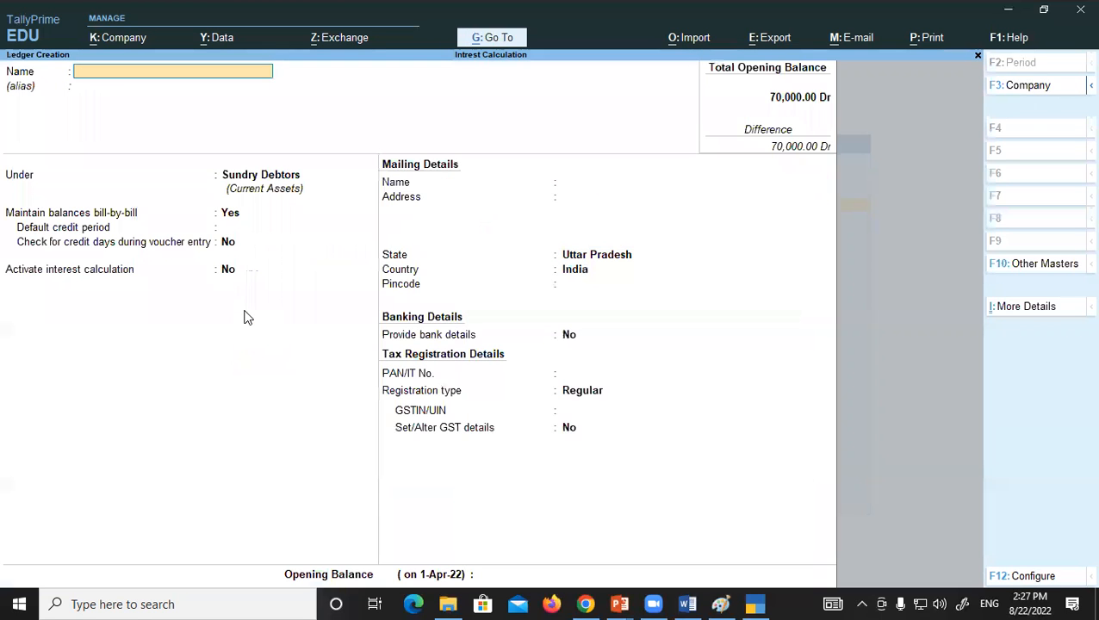
- Leave ledger creation and open a new sales voucher from the Gateway of Tally
key("Escape")
key("Down")
key("Down")
key("Escape")
key("Down")
key("Down")
key("Down")
key("Down")
key("Up")
key("Return")
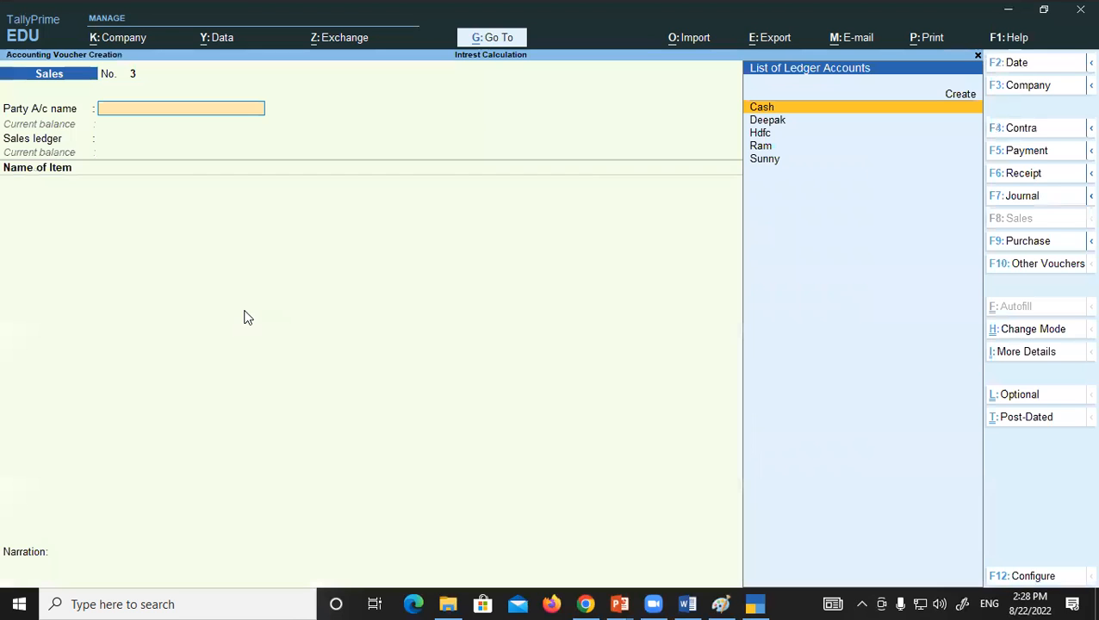
- Select the new customer as party account, accept the dispatch and party details, and choose the Sales ledger
key("Down")
key("Down")
key("Down")
key("Down")
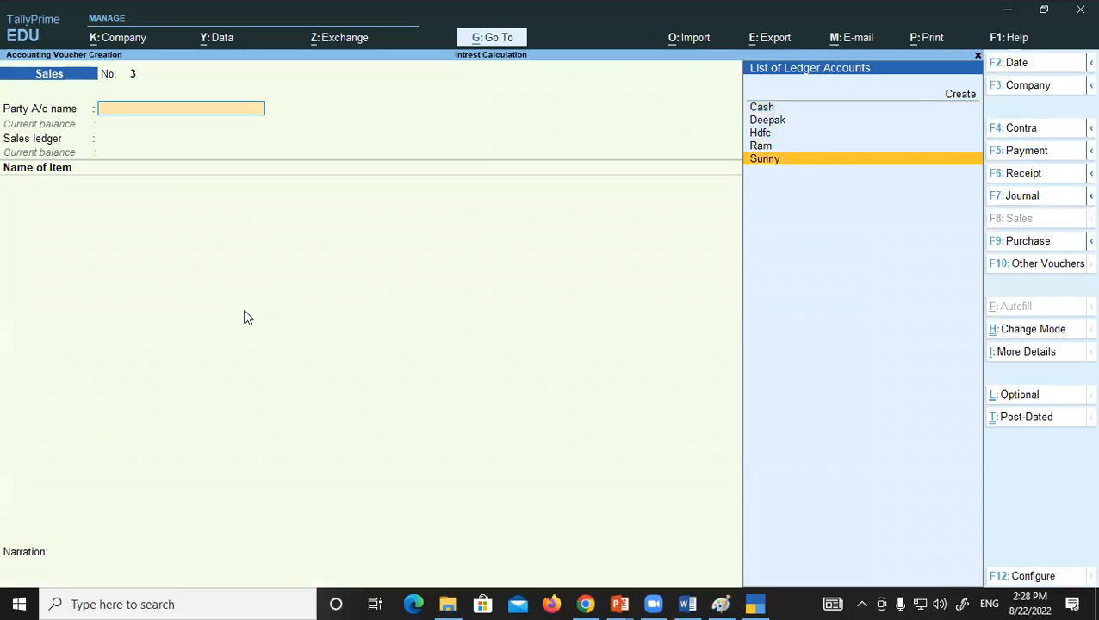
key("Return")
key("ctrl+a")
key("ctrl+a")
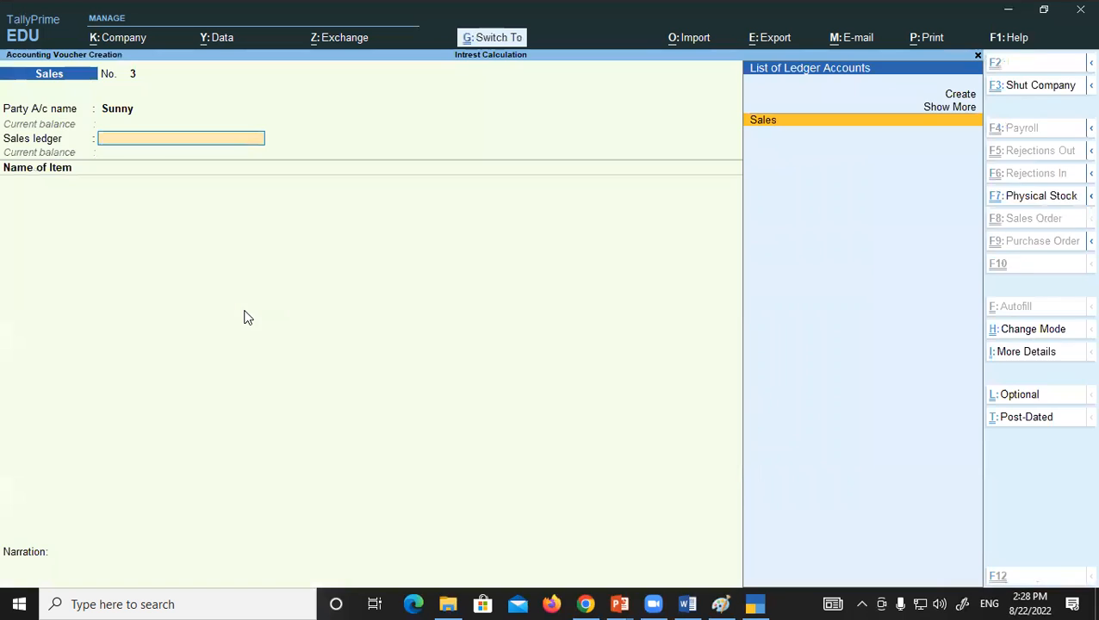
key("Return")
- Add the stock item Dell to the voucher with quantity 1 nos at a rate of 25,000.00
key("Down")
key("Down")
key("Down")
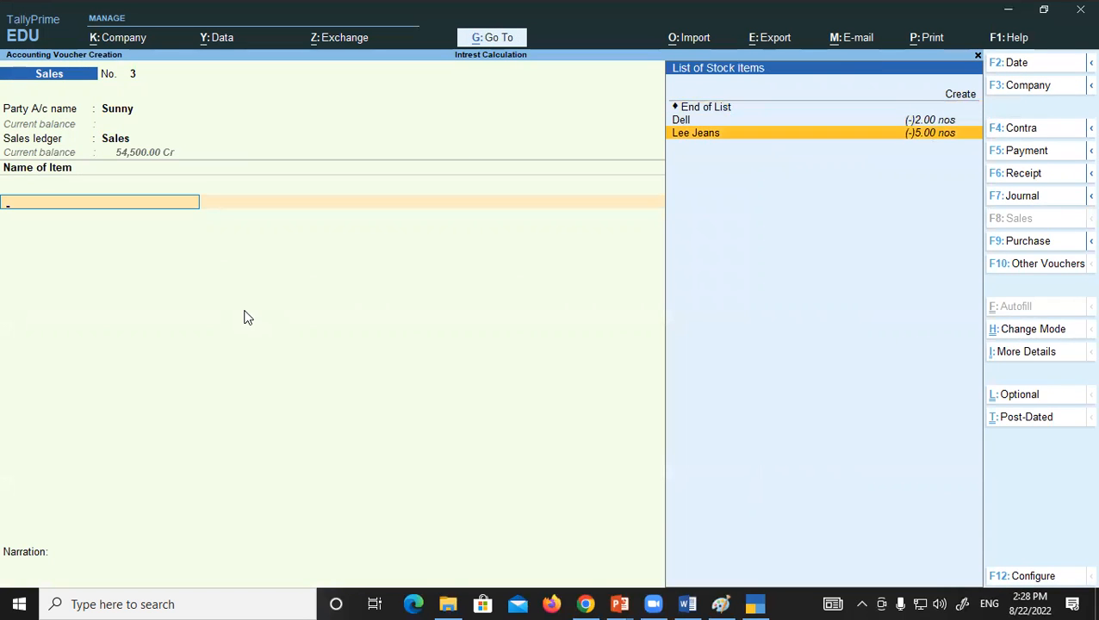
key("Up")
key("Return")
type("1")
key("Return")
key("Return")
key("Return")
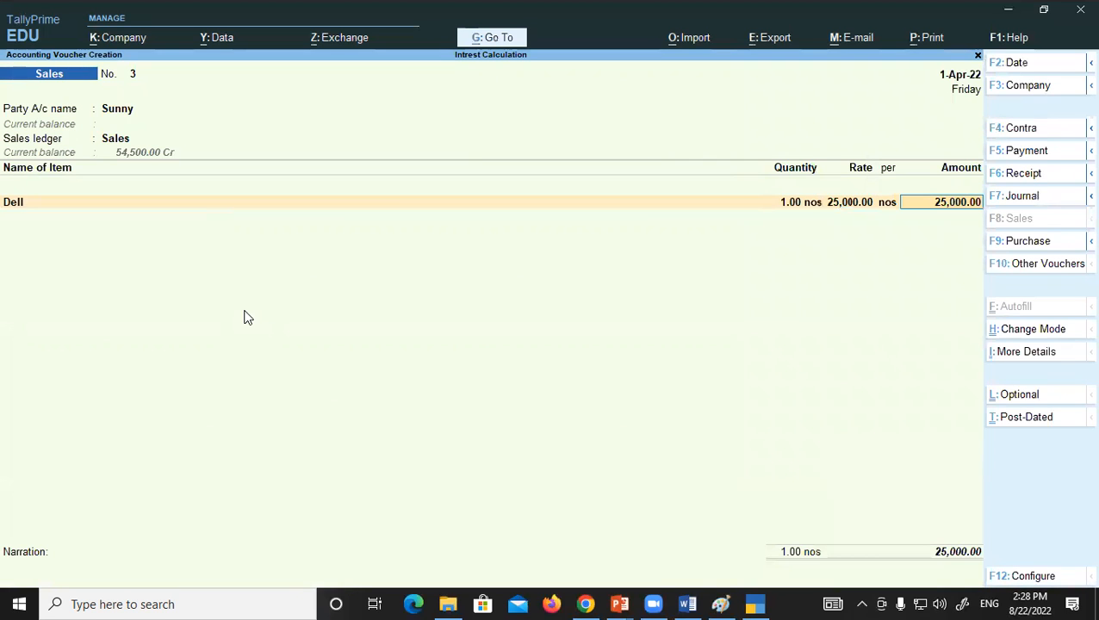
- Save the sales voucher and open Display More Reports from the Gateway of Tally
key("ctrl+a")
key("Escape")
key("Down")
key("Down")
key("Down")
key("Down")
key("Down")
key("Down")
key("Down")
key("Return")
- Open Interest Calculations under Statements of Accounts
key("Down")
key("Down")
key("Down")
key("Down")
key("Down")
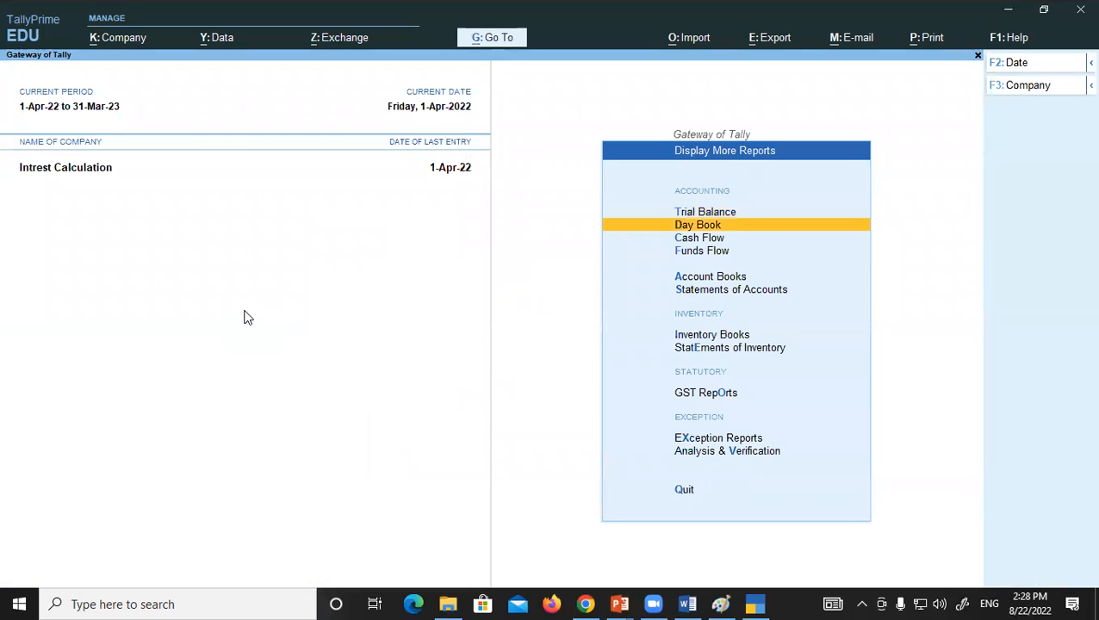
key("Return")
key("Down")
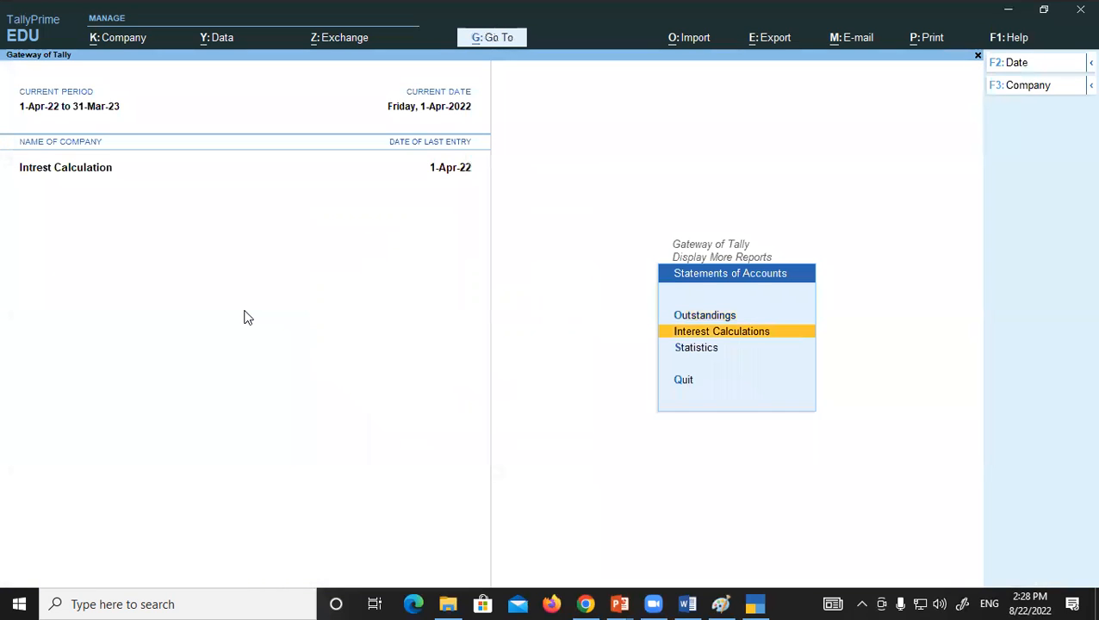
key("Return")
- Open the ledger interest calculation report for the new customer
key("Down")
key("Down")
key("Return")
key("Down")
key("Down")
key("Down")
key("Down")
key("Return")
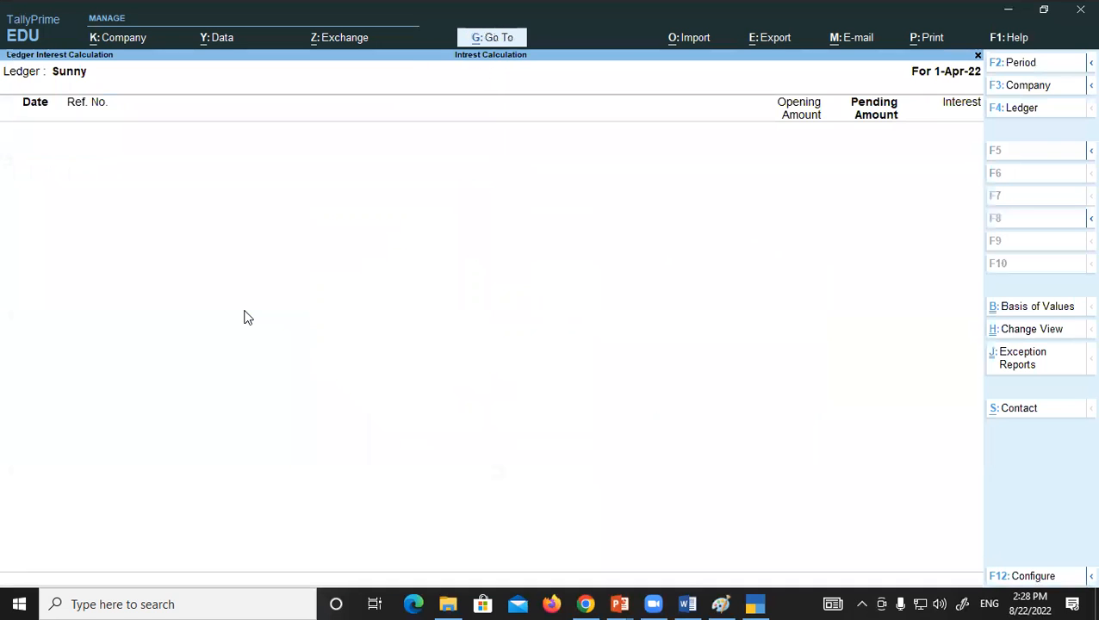
- Set the interest report period from 1-4-2022 to 1-5-2022
key("F2")
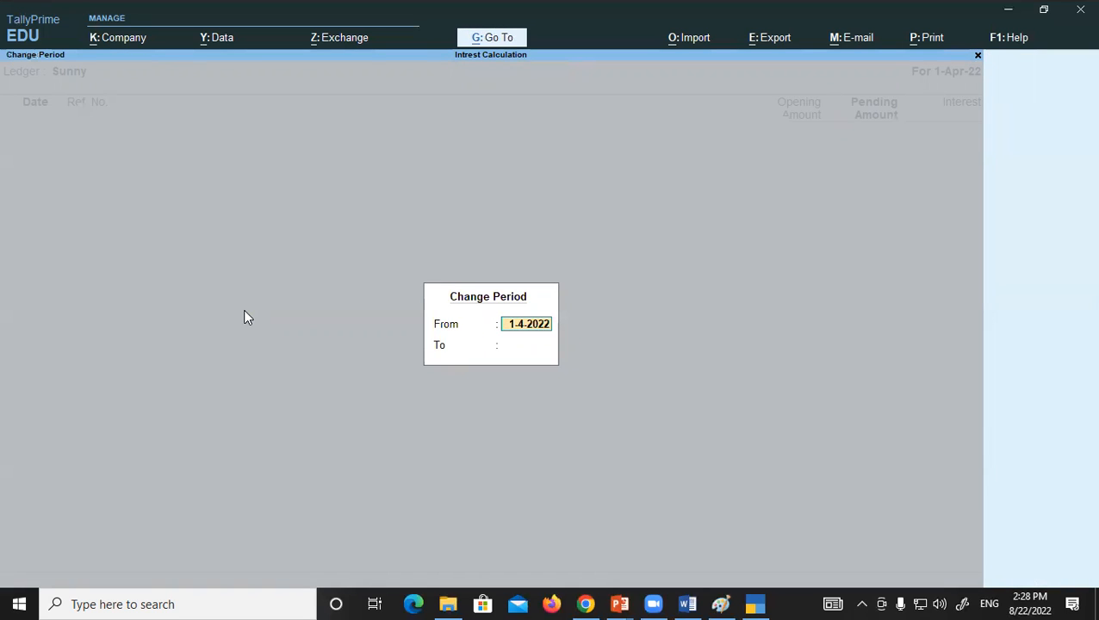
type("1-5")
key("Return")
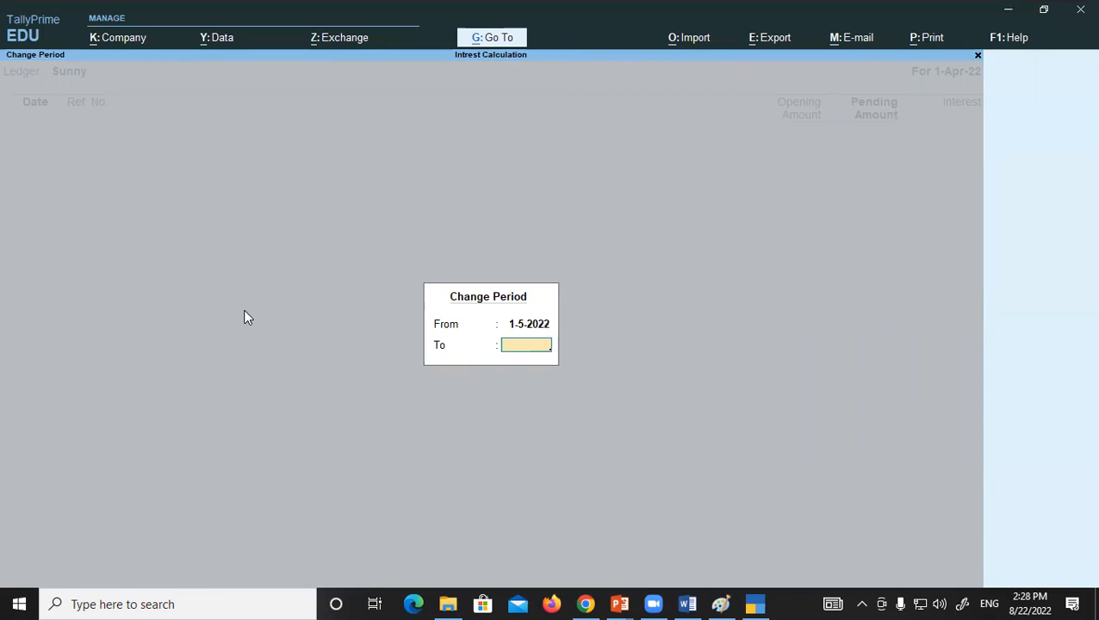
key("shift+Tab")
type("1-4")
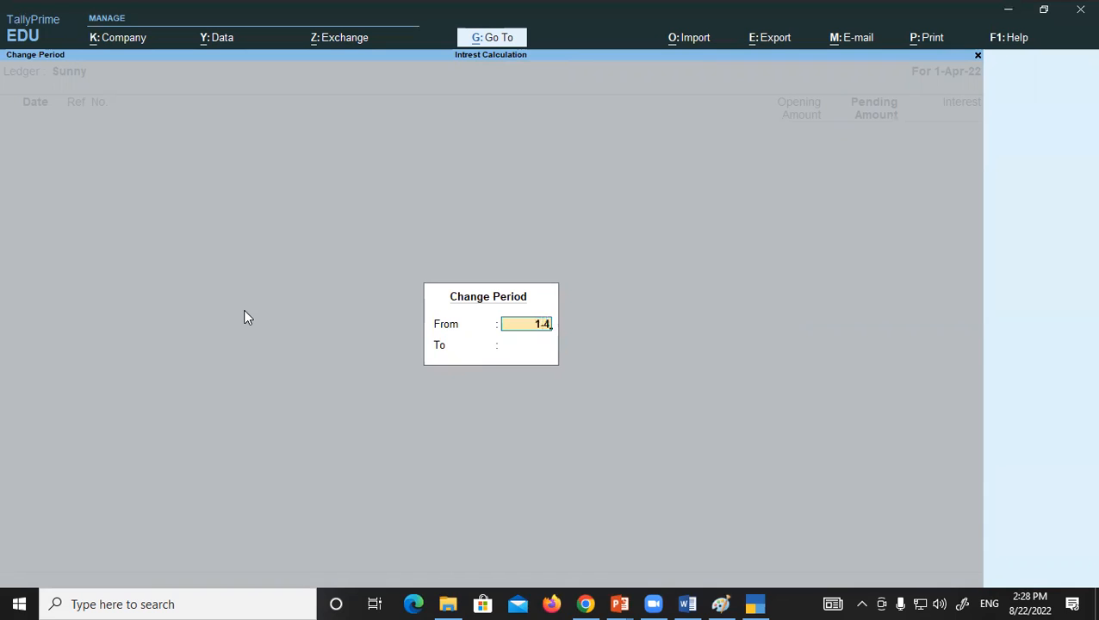
key("Return")
type("1-5")
key("Return")
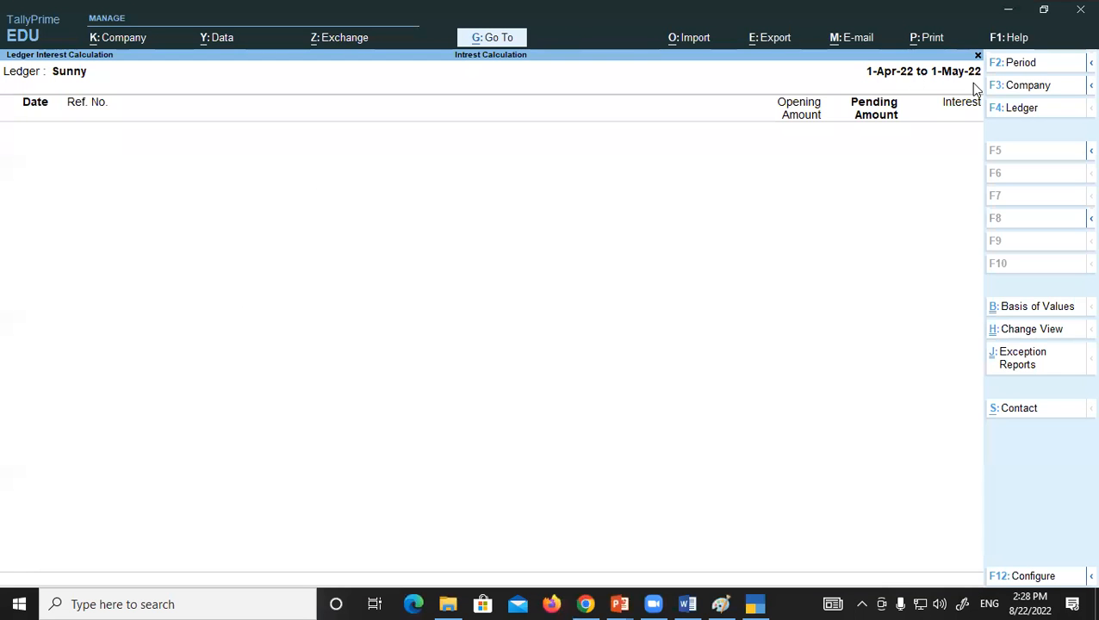
- Extend the report period's end date to 1-6-2022 and expand the interest entry to its detailed breakdown
key("F2")
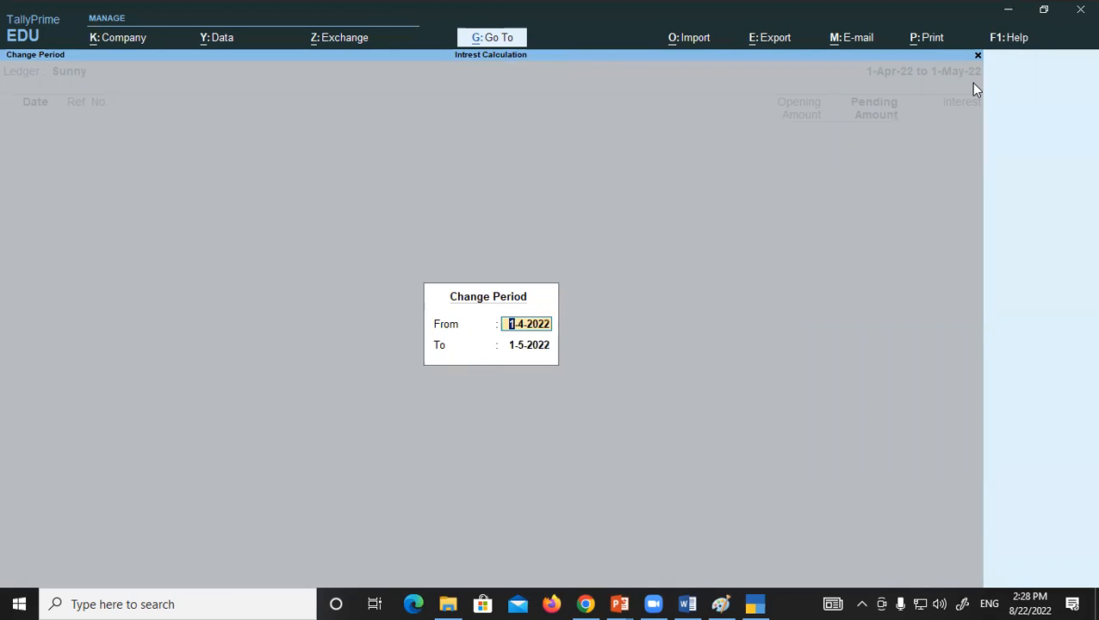
key("Return")
type("1-6")
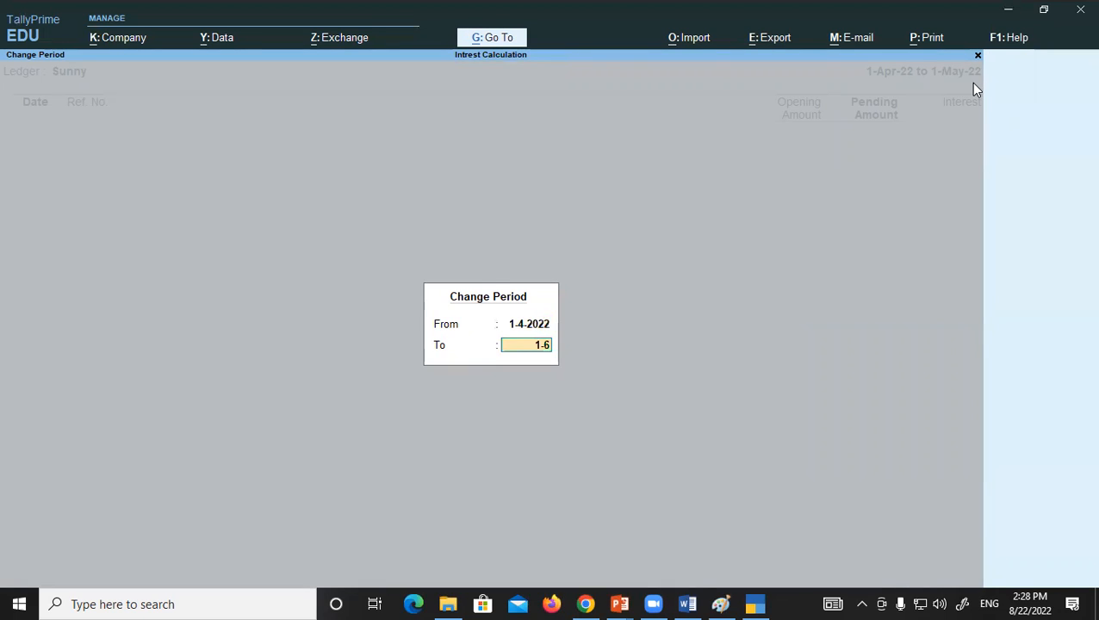
key("Return")
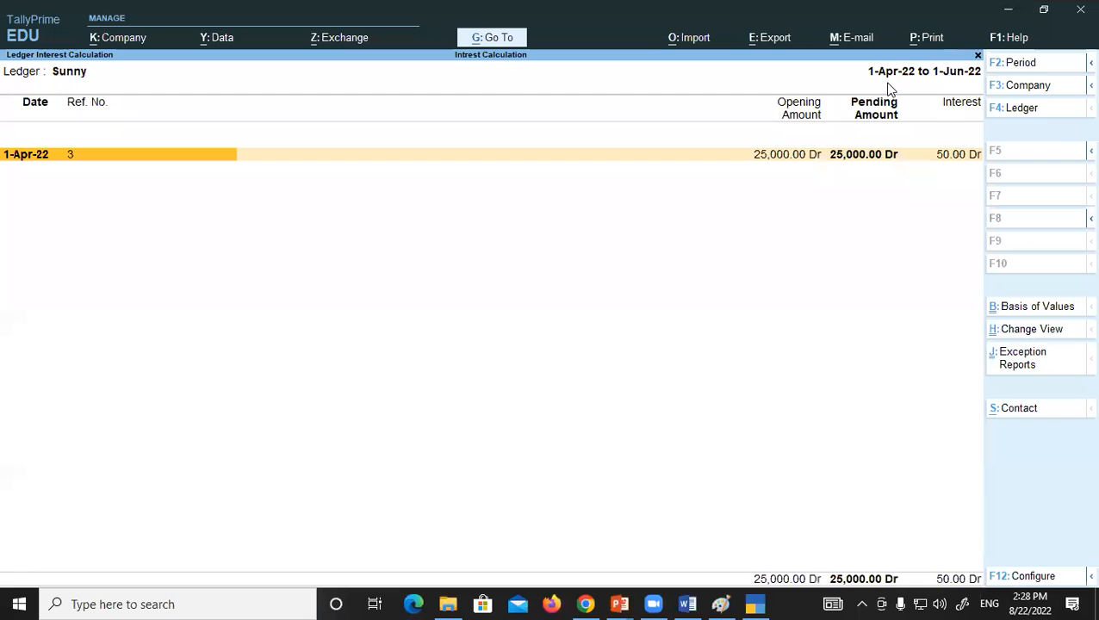
key("alt+F5")
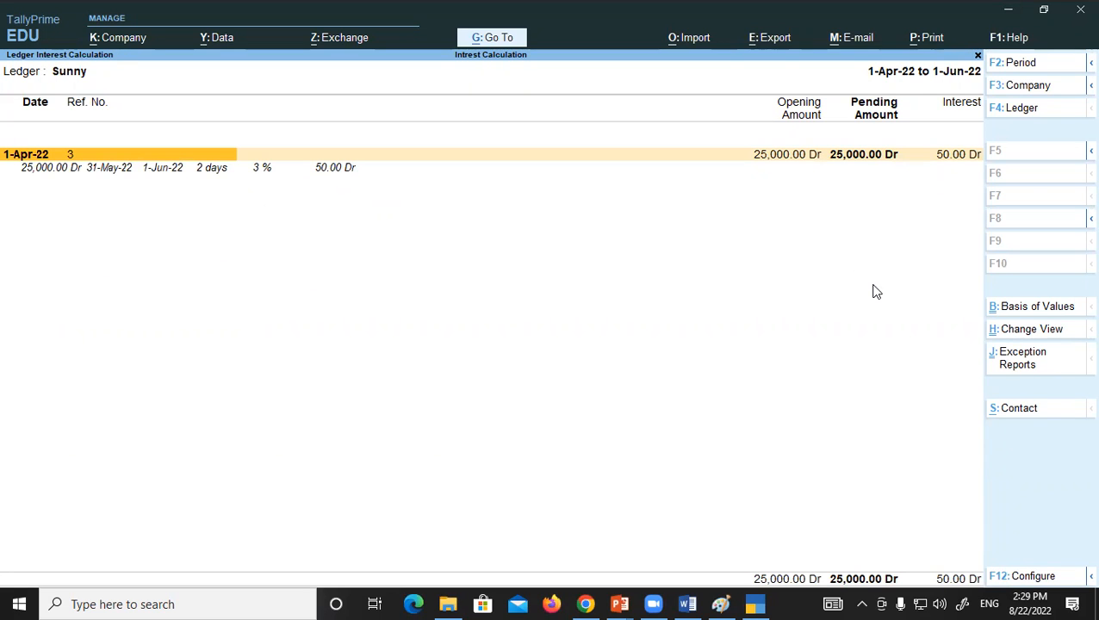
left_click(939, 569)
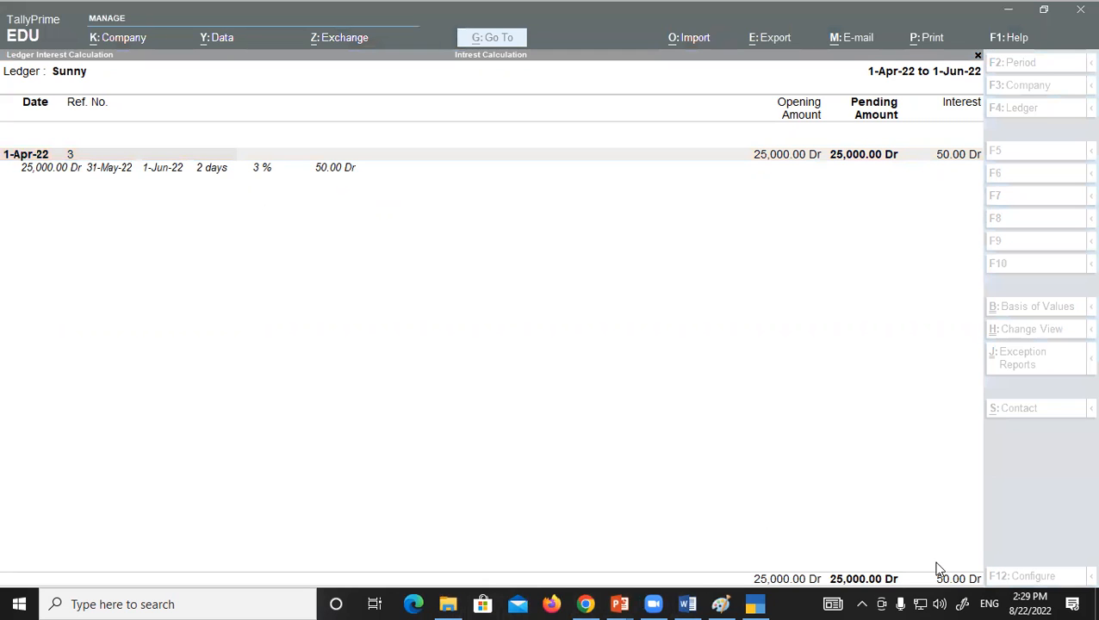